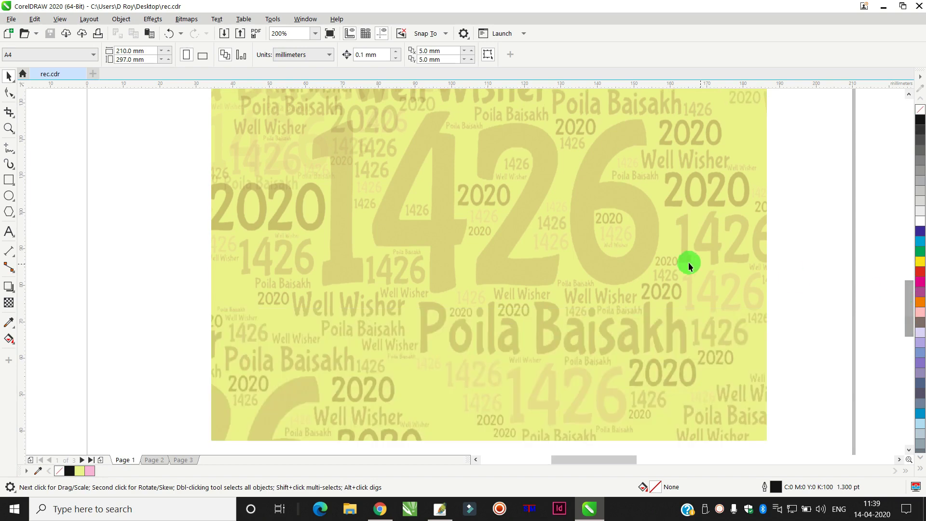
Examine the yellow word-art background and the apple word cloud on page 1 up close.
scroll(685, 261, "down", 1)
scroll(678, 225, "down", 1)
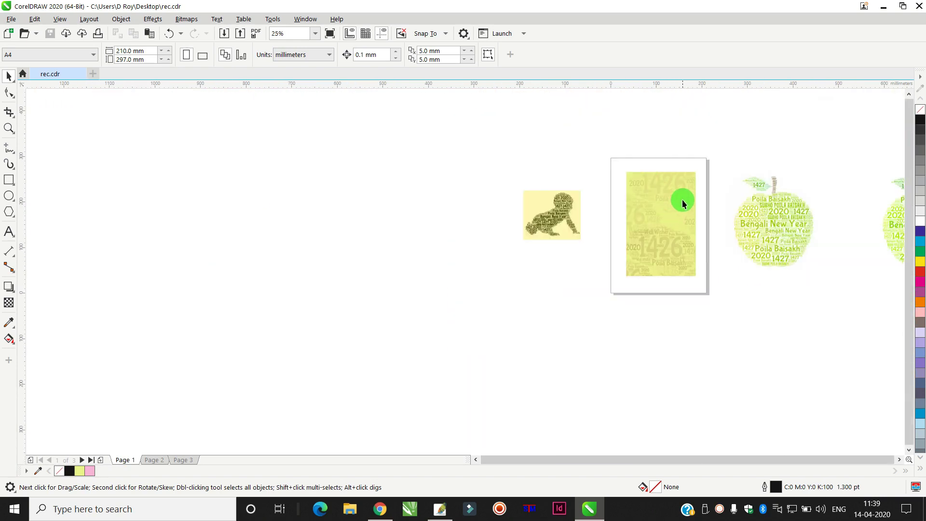
scroll(682, 197, "up", 3)
scroll(682, 198, "down", 3)
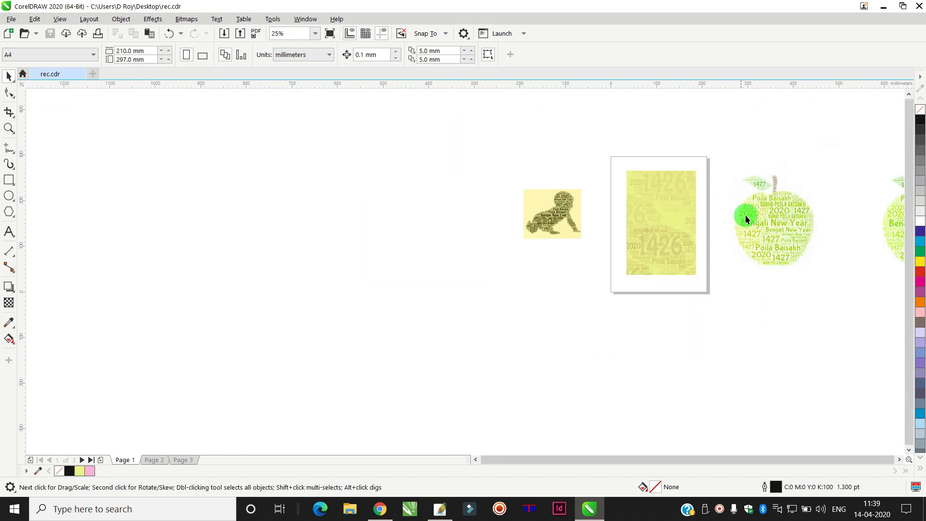
scroll(787, 219, "up", 2)
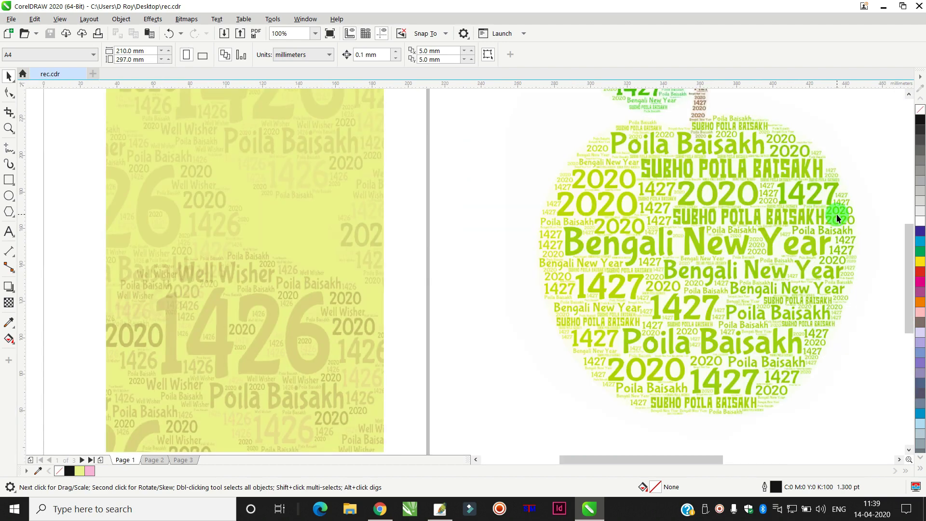
scroll(823, 202, "down", 2)
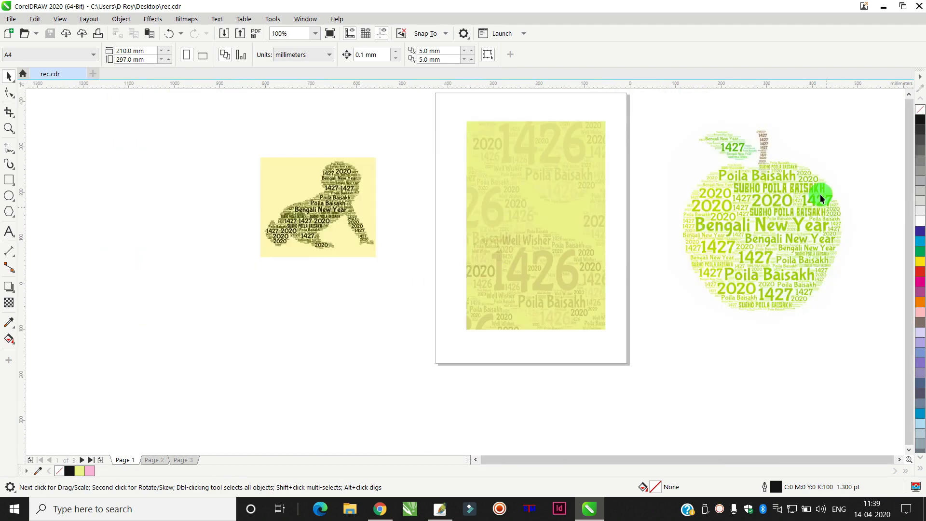
scroll(801, 163, "up", 3)
scroll(802, 166, "up", 2)
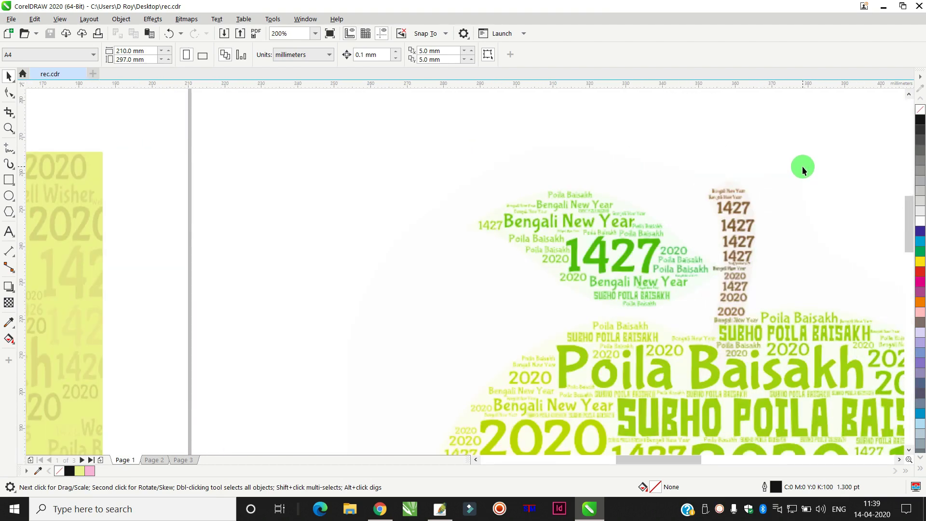
scroll(806, 178, "down", 3)
Go to page 2 and inspect the lettering in the pink word-art background.
key("Page_Down")
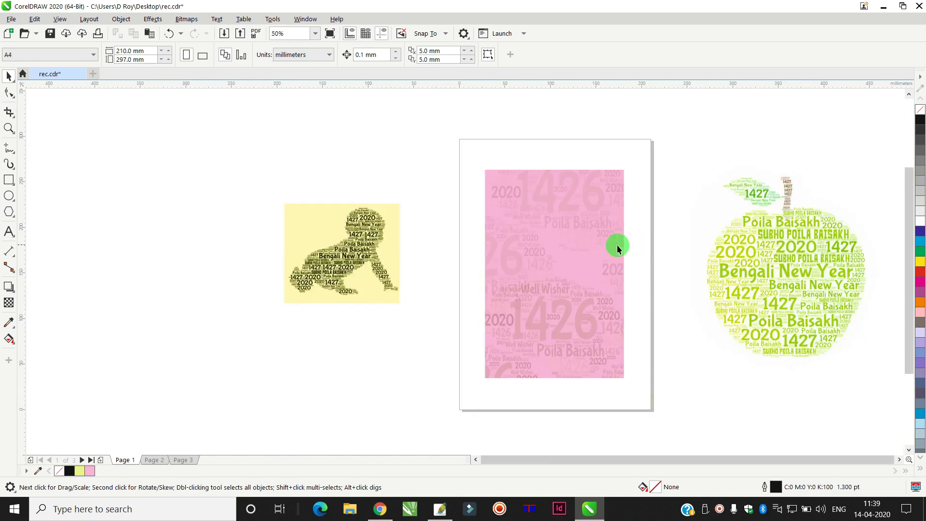
scroll(586, 200, "up", 1)
scroll(585, 198, "up", 1)
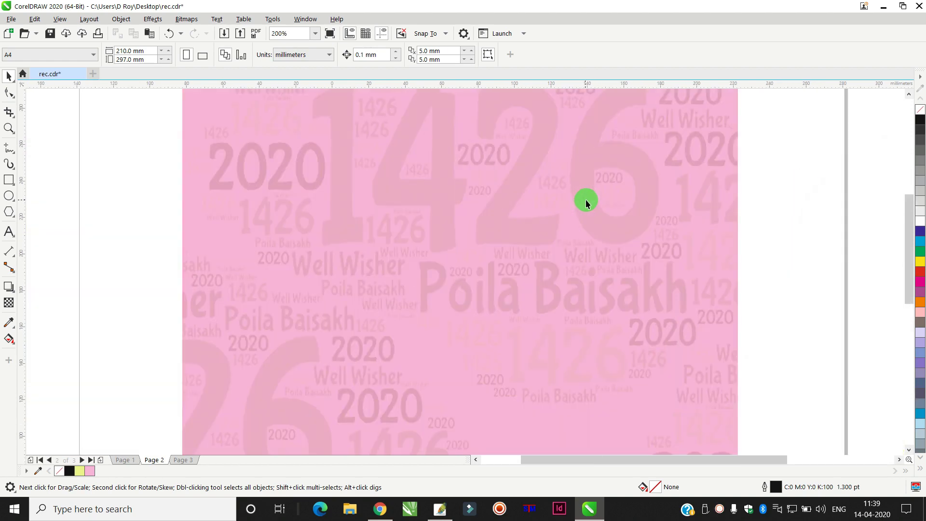
scroll(597, 262, "down", 4)
scroll(592, 270, "up", 1)
scroll(593, 270, "up", 2)
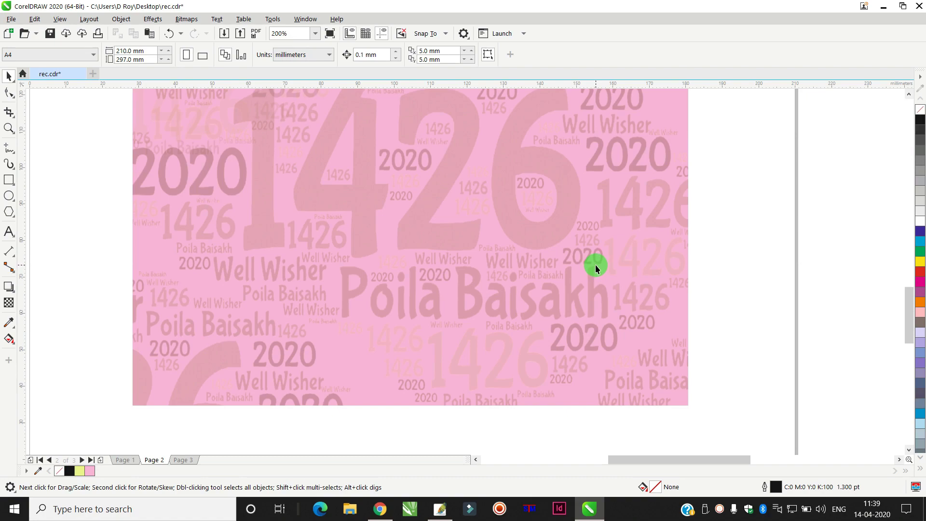
scroll(595, 264, "down", 3)
Inspect the finished jewellers poster on page 3, then return to page 1 and view its word-cloud artwork.
key("Page_Down")
scroll(595, 269, "up", 4)
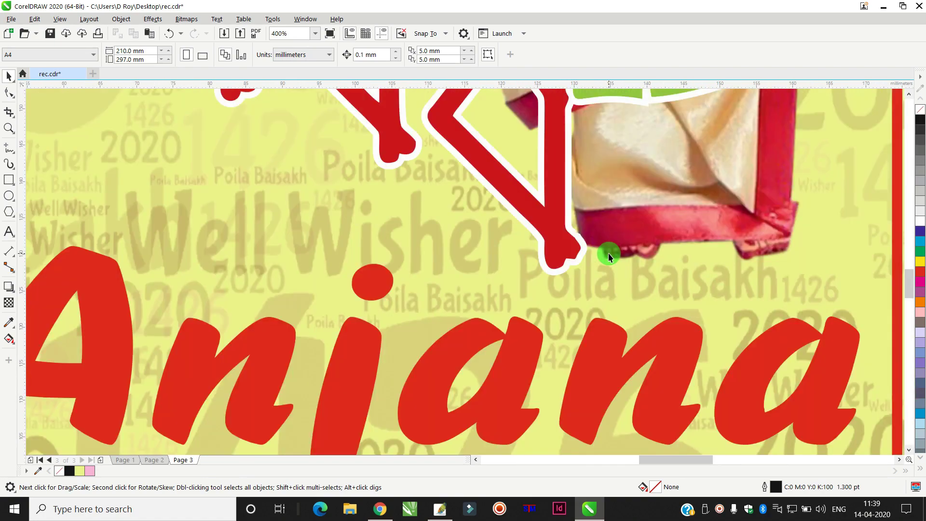
scroll(608, 253, "down", 4)
scroll(616, 175, "up", 1)
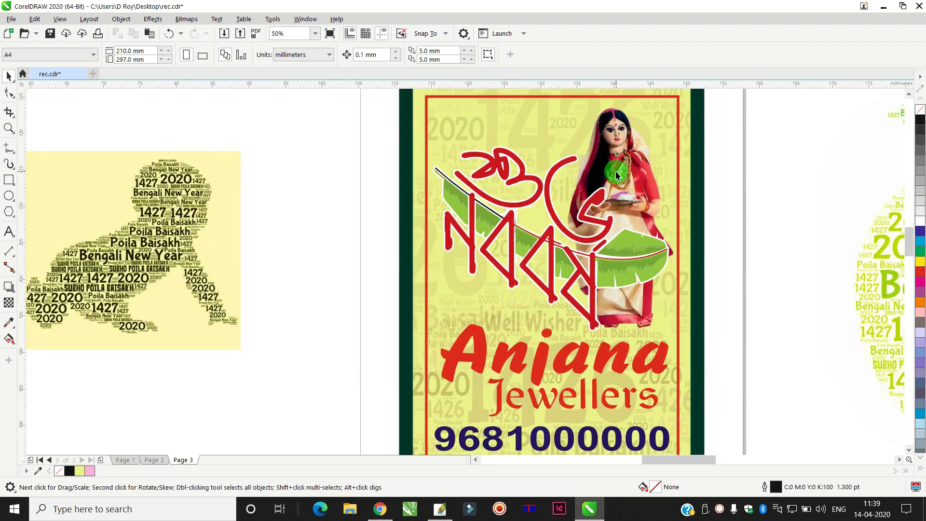
scroll(616, 173, "up", 1)
scroll(615, 175, "down", 3)
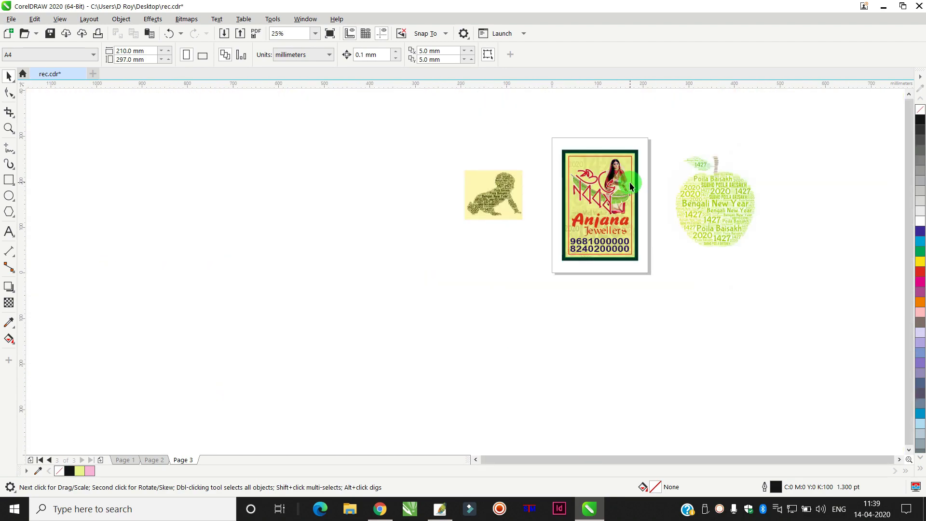
key("Page_Up")
key("Page_Up")
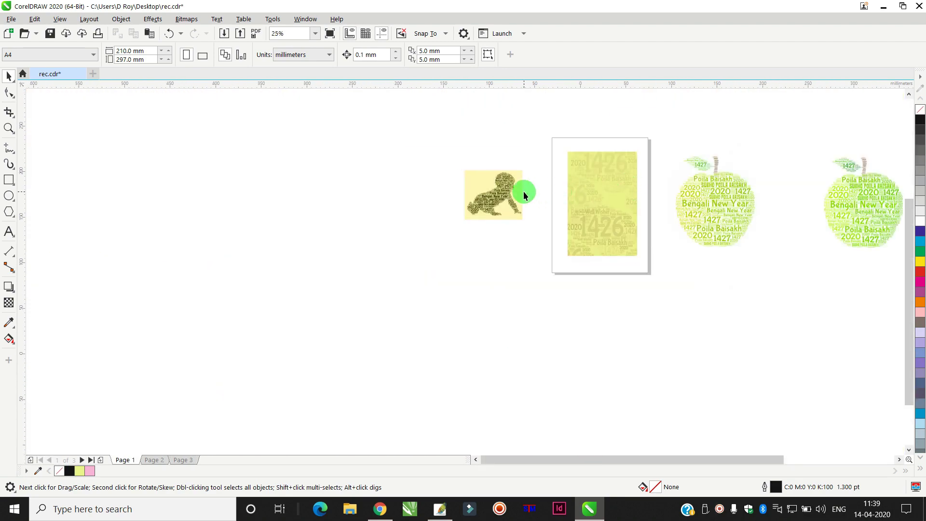
scroll(525, 194, "up", 2)
scroll(525, 194, "down", 2)
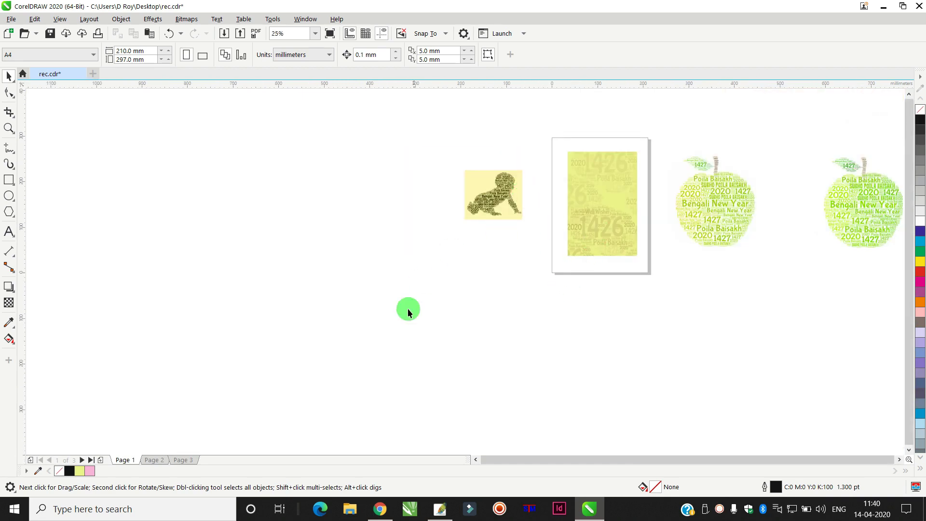
Switch to Chrome and open the WordArt.com word cloud creator by searching Google for wordart.com.
left_click(384, 510)
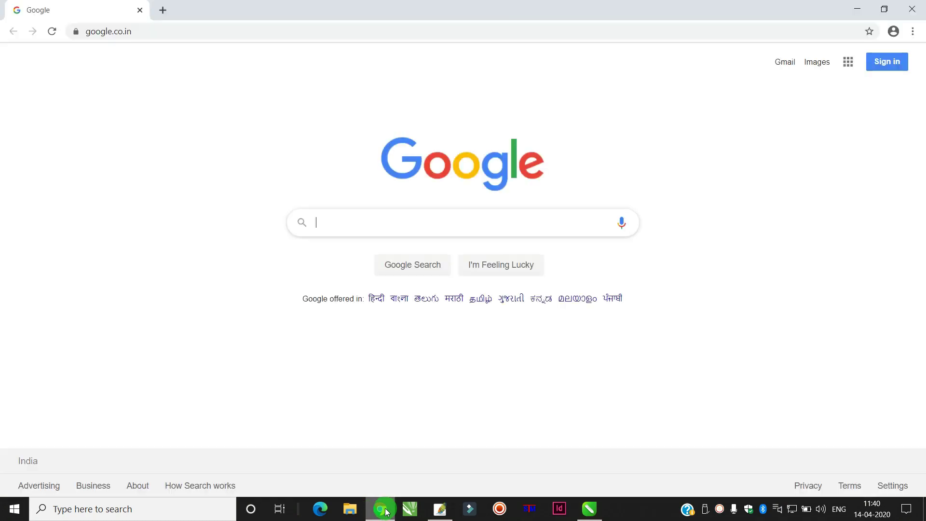
left_click(389, 219)
type("wo")
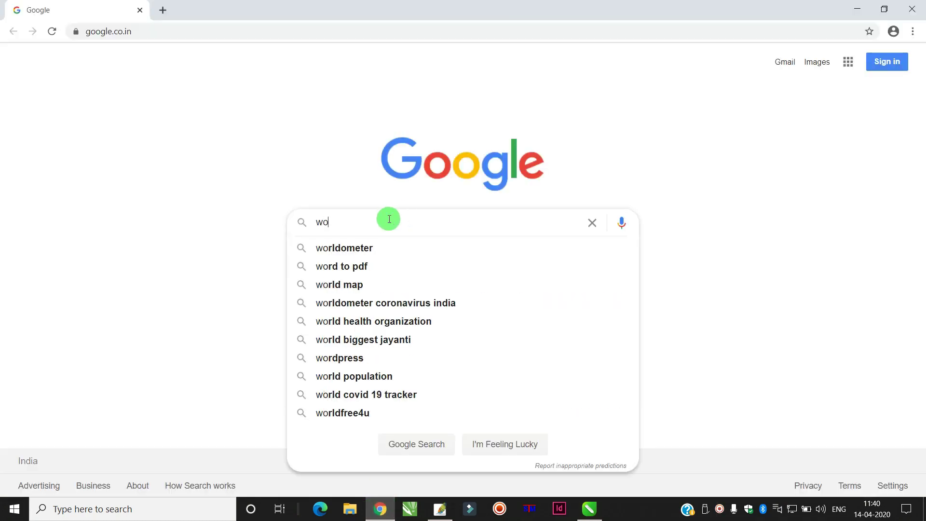
type("rd")
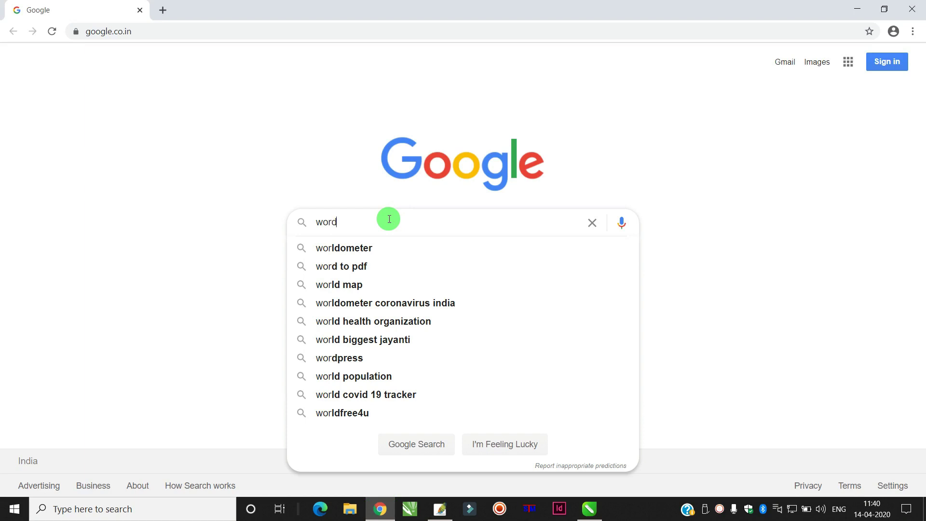
type("art.com")
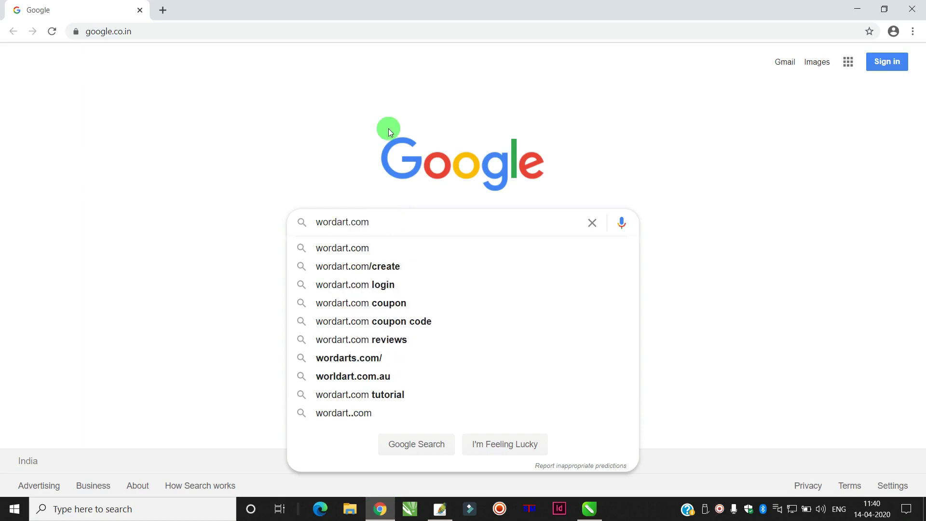
left_click(328, 249)
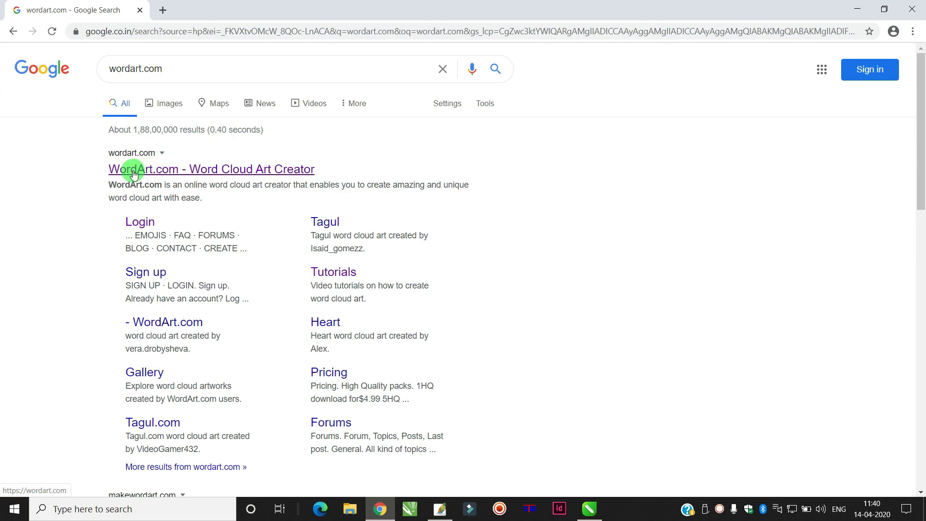
left_click(218, 171)
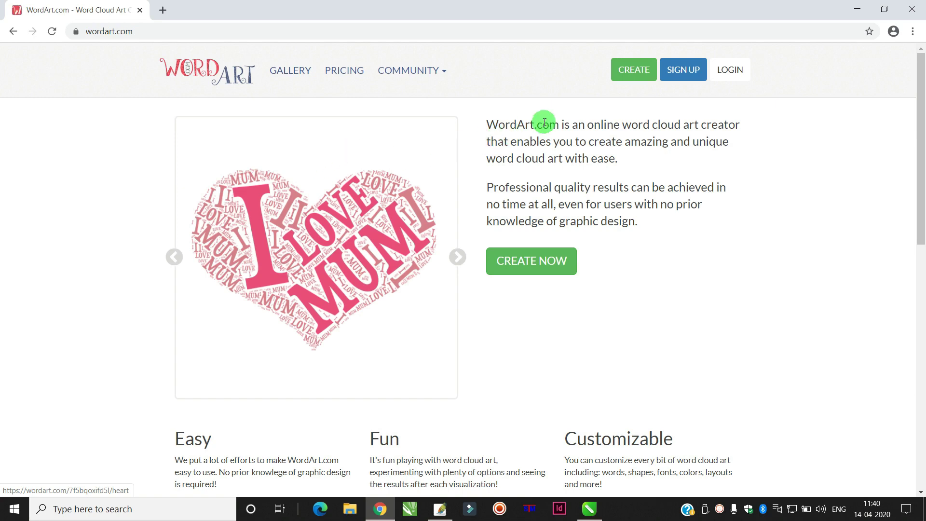
left_click(525, 265)
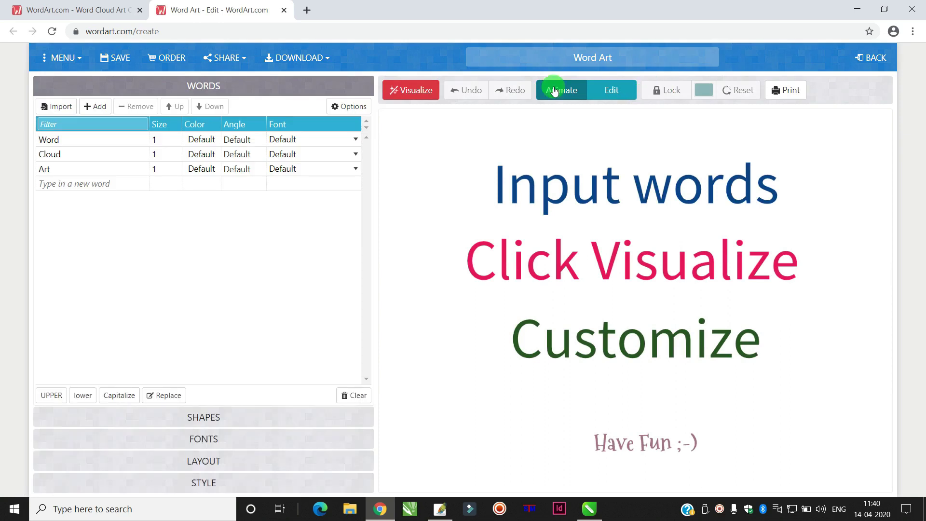
Replace the sample words Word and Cloud with Bengali New Year and Poila Baisakh.
left_click(75, 139)
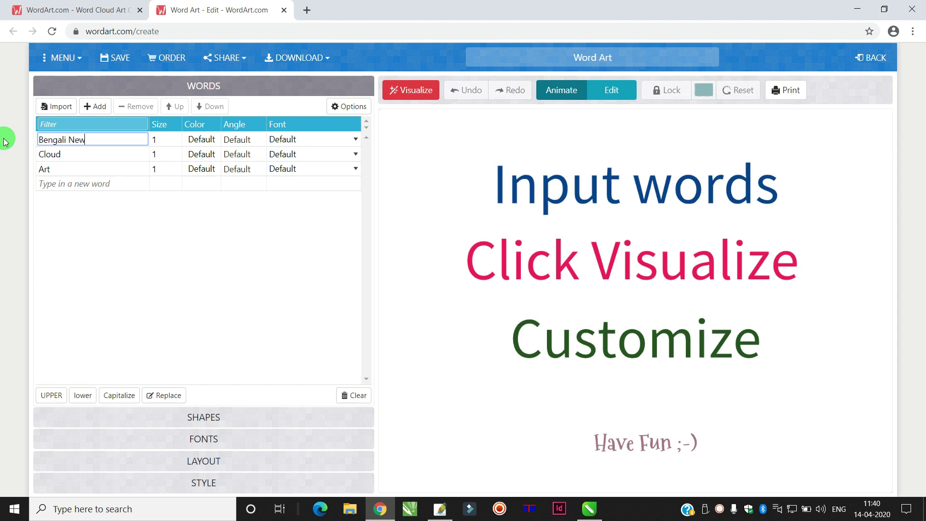
type("Bengali New Year")
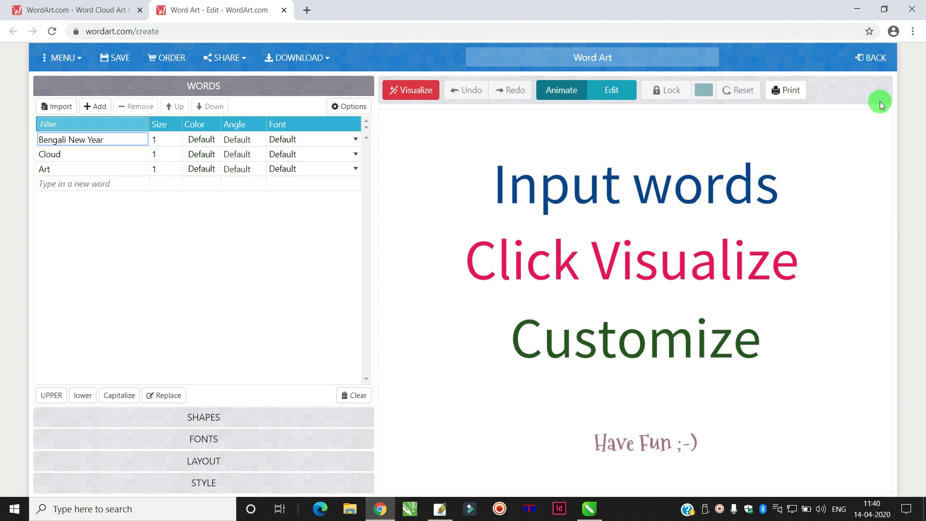
left_click(74, 155)
left_click_drag(16, 155, 1, 156)
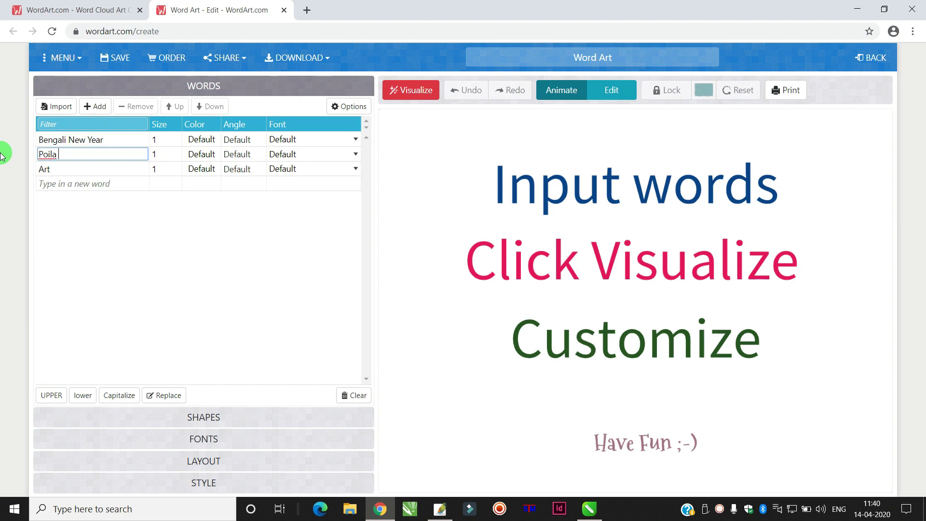
key("Return")
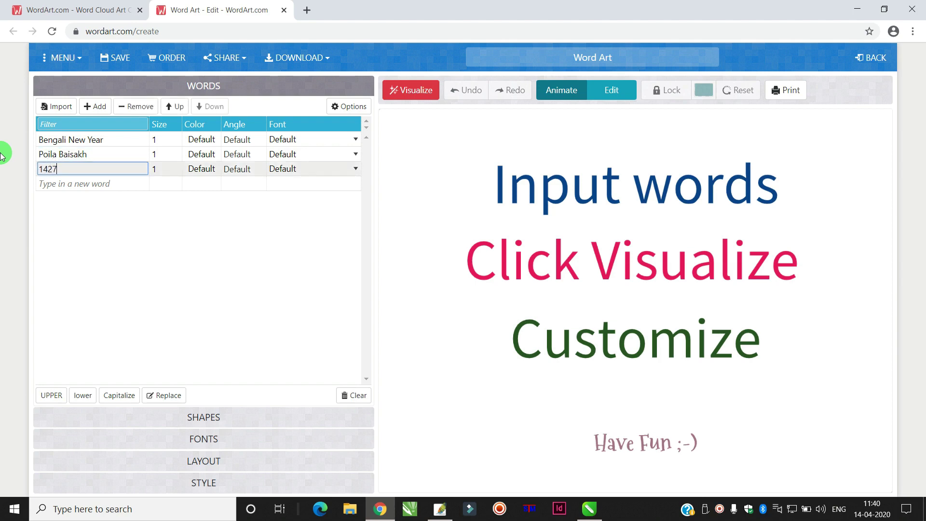
Replace the sample word Art with 1427 and add 2020 as a new word.
type("1427")
key("Return")
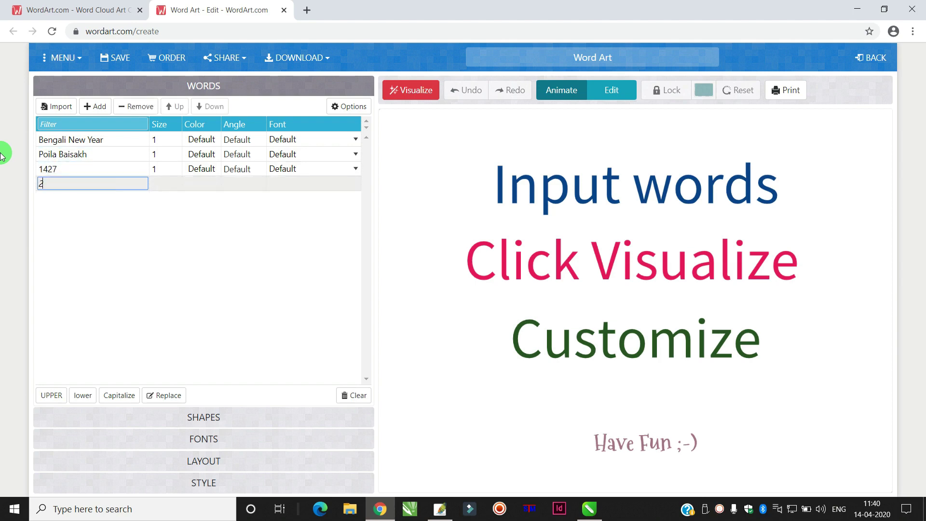
type("2020")
key("Return")
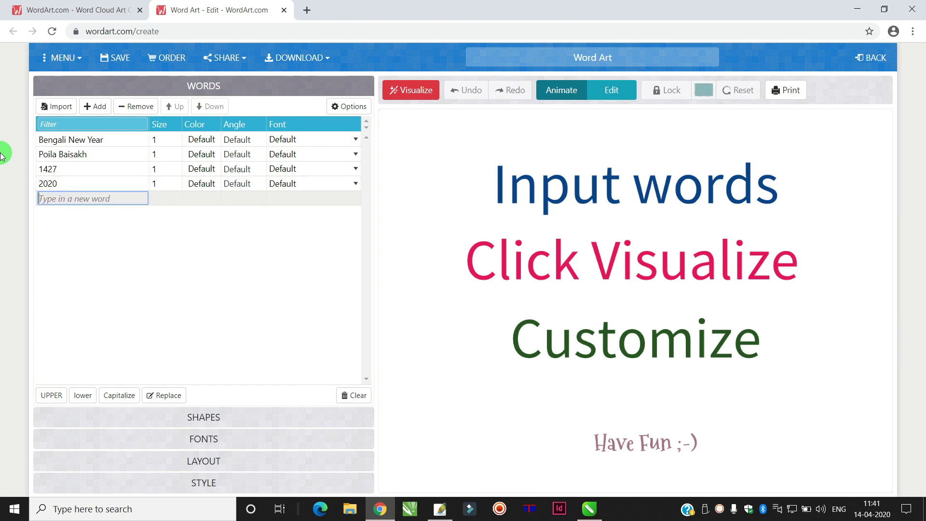
Add New Year Wishes as the fifth entry in the word list.
type("N")
key("BackSpace")
key("BackSpace")
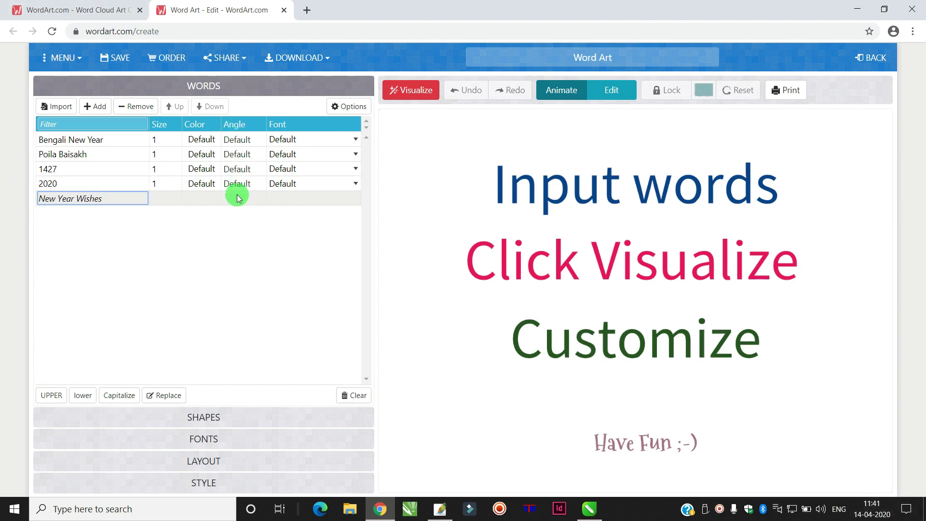
Visualize the word cloud from the entered words with their default fonts.
left_click(294, 140)
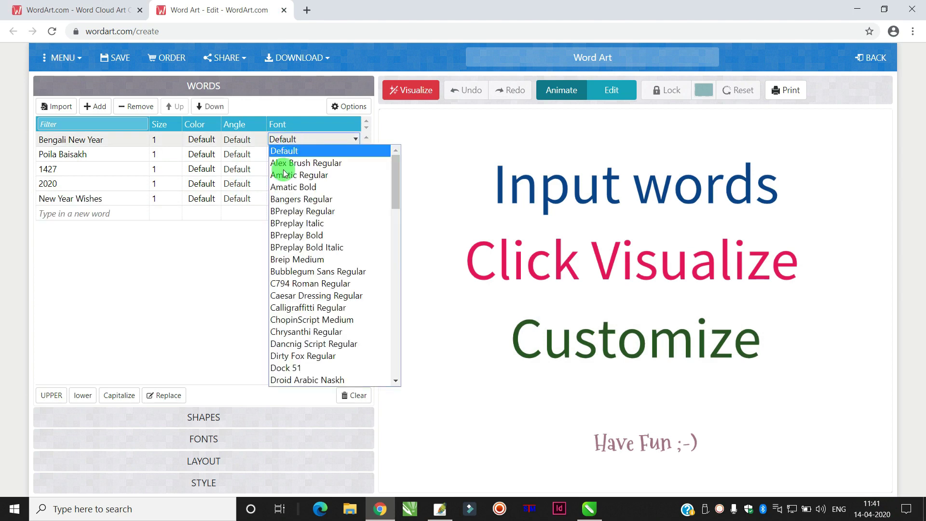
left_click(173, 287)
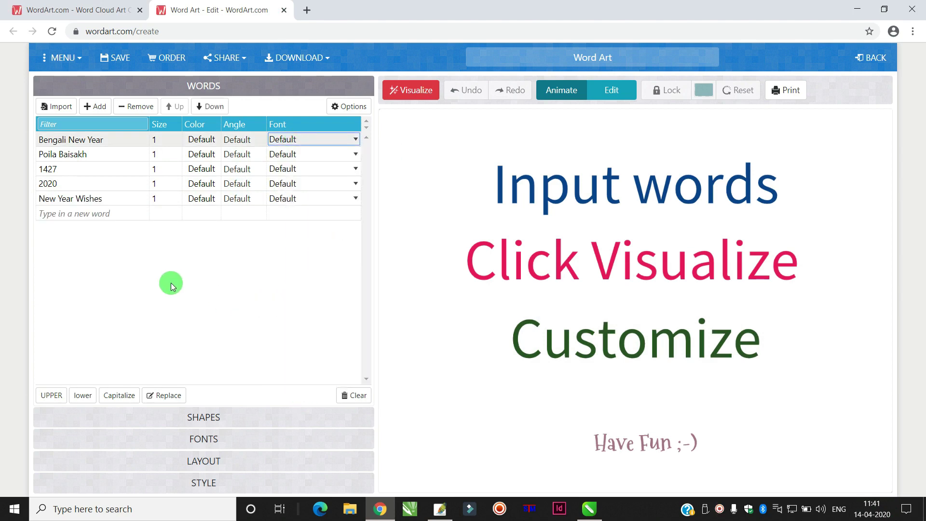
left_click(418, 91)
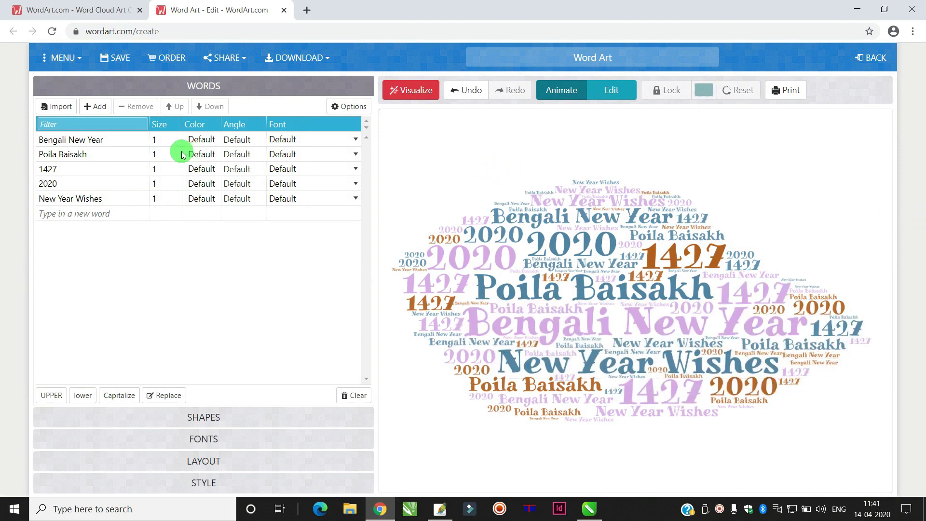
Set the font of all five words in the list to Bubblegum Sans Regular.
left_click(356, 140)
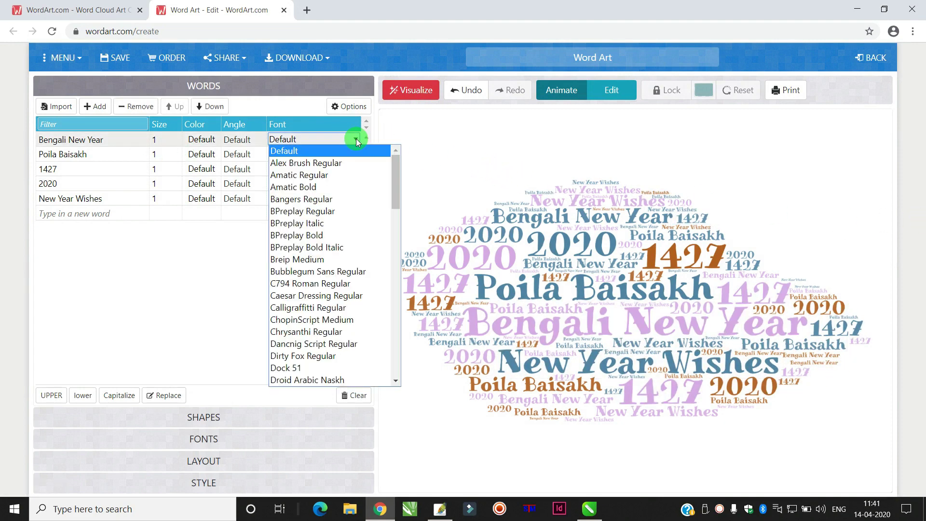
left_click(317, 271)
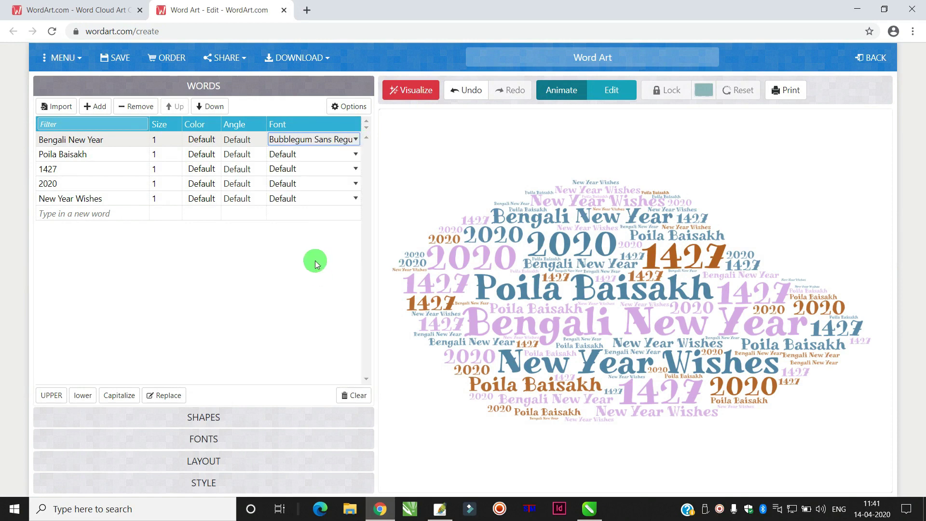
left_click(309, 157)
left_click(313, 286)
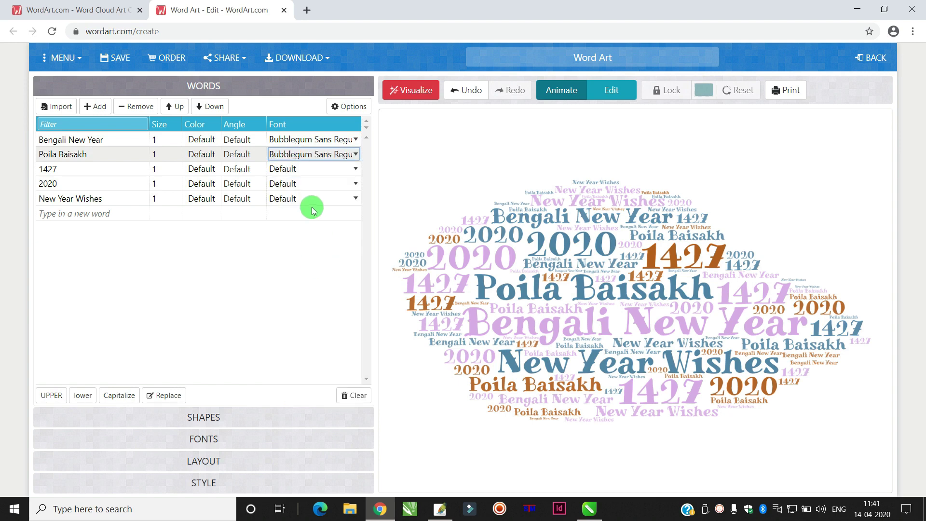
left_click(305, 173)
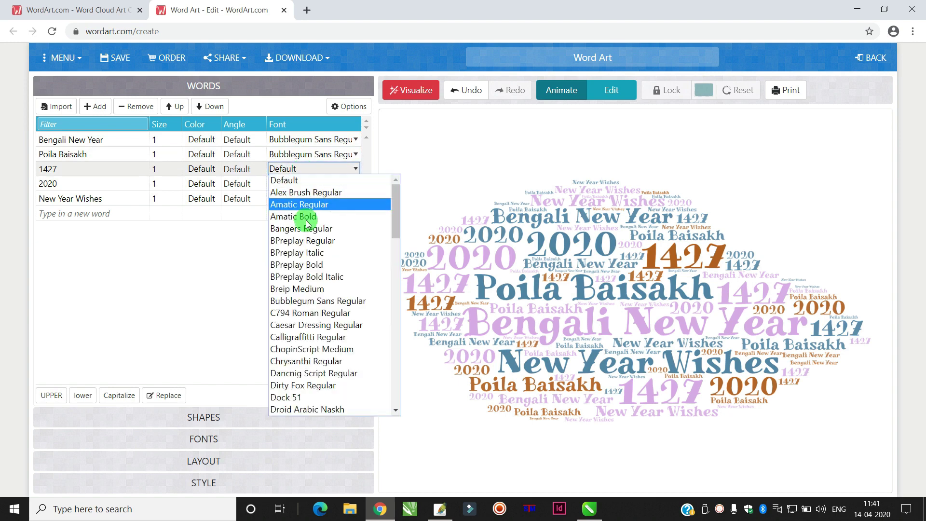
left_click(309, 300)
left_click(300, 185)
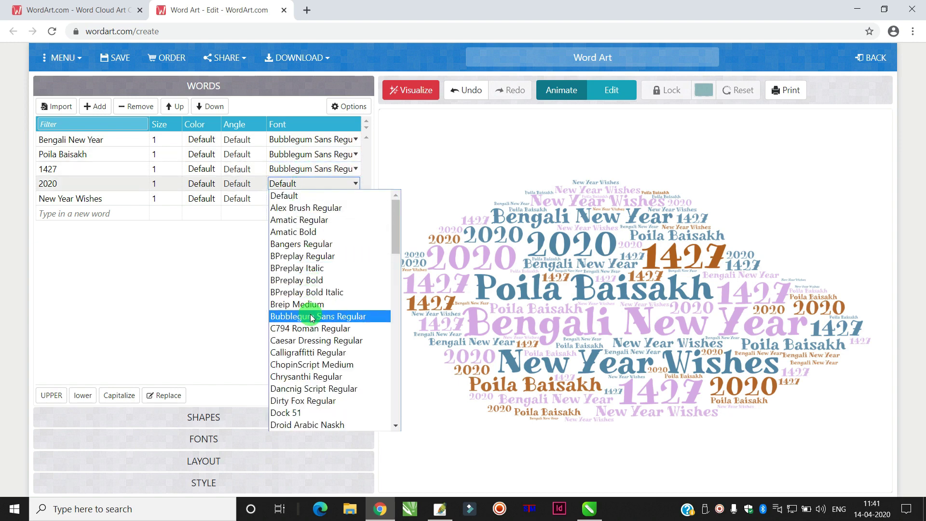
left_click(311, 317)
left_click(296, 200)
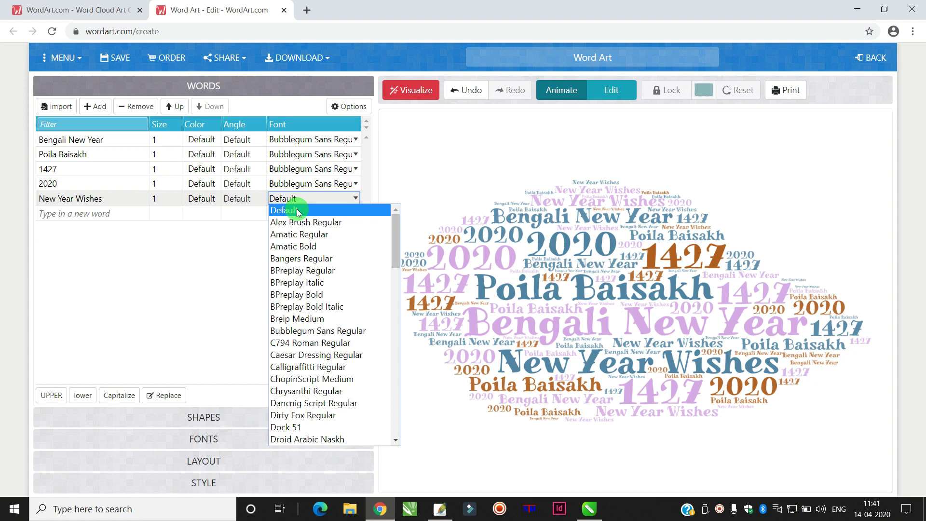
left_click(307, 332)
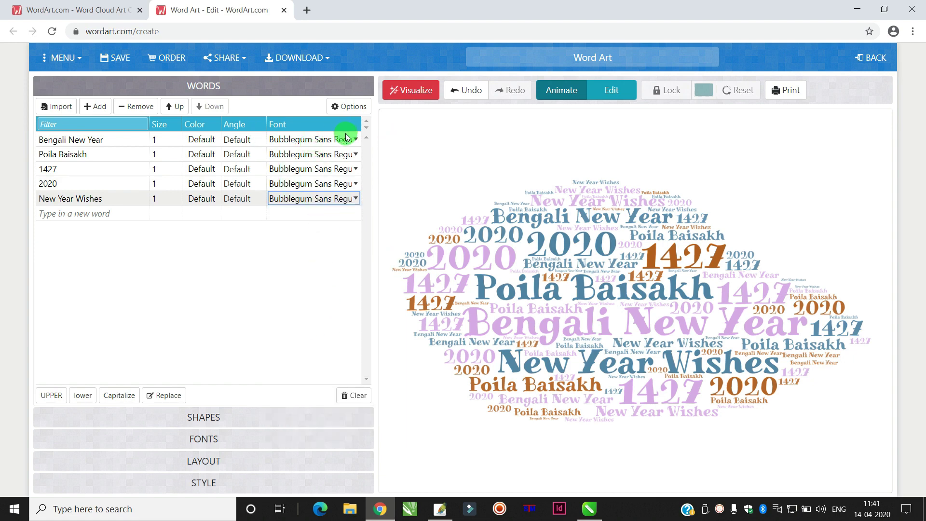
Color the word Bengali New Year blue (#0000FF) and Poila Baisakh red (#FF0000).
left_click(202, 141)
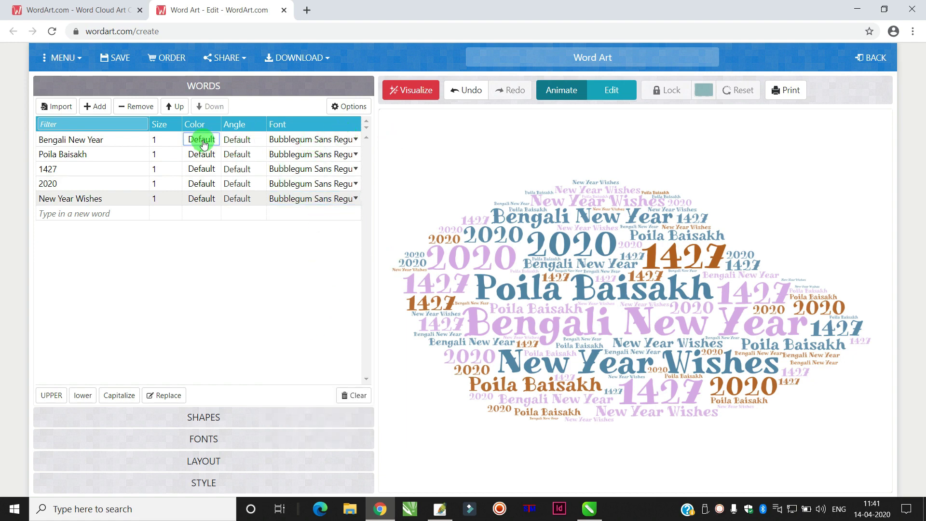
left_click(411, 361)
left_click(411, 361)
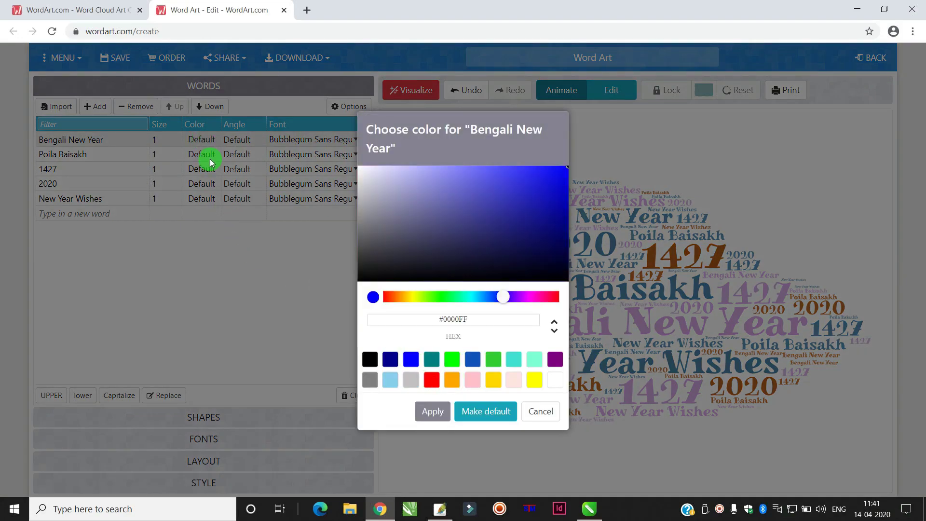
left_click(431, 411)
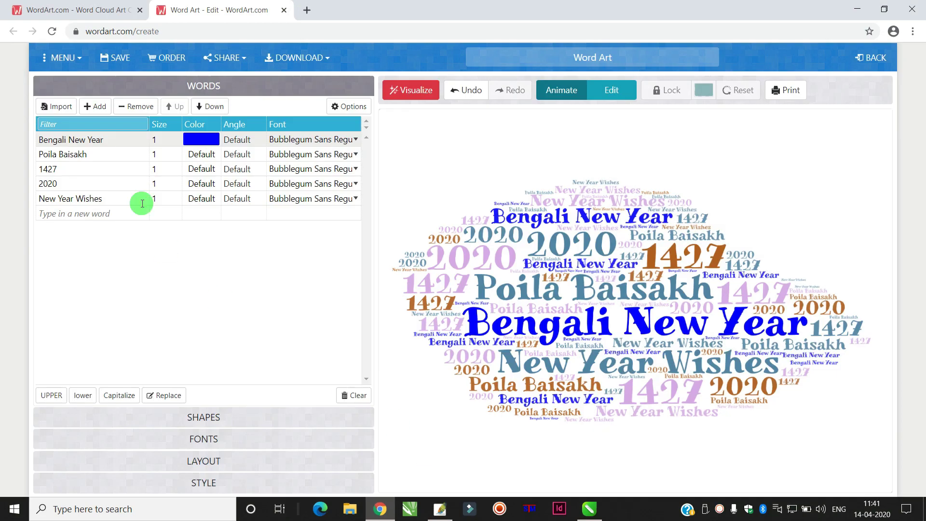
left_click(203, 155)
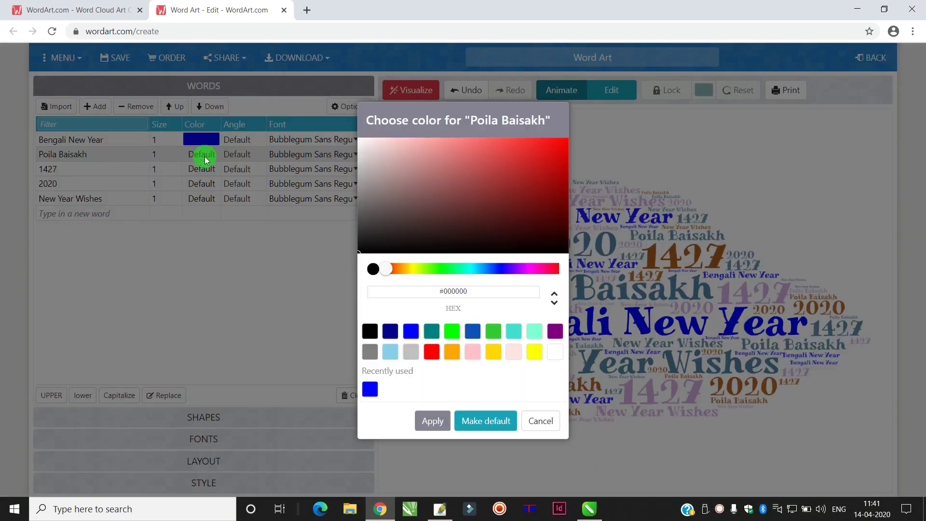
left_click(432, 351)
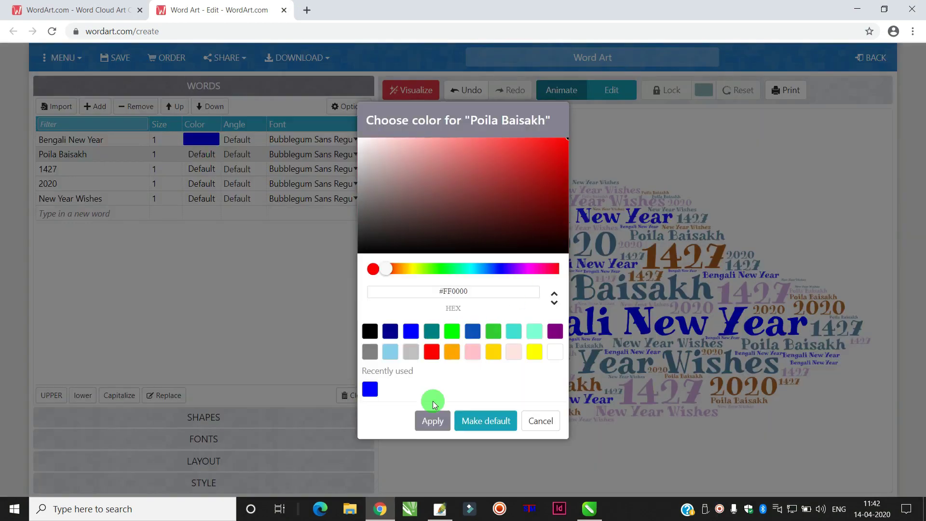
left_click(431, 421)
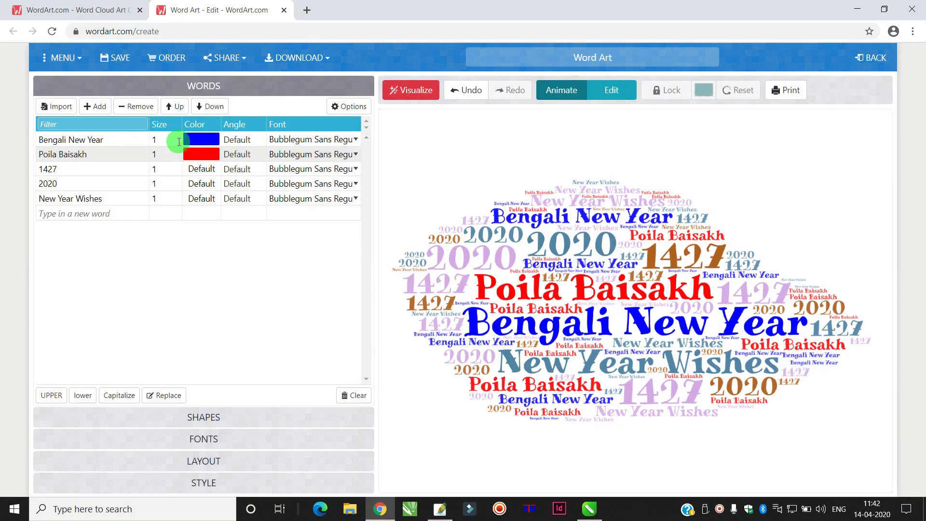
Color the word 1427 purple and the word 2020 black (#000000).
left_click(202, 169)
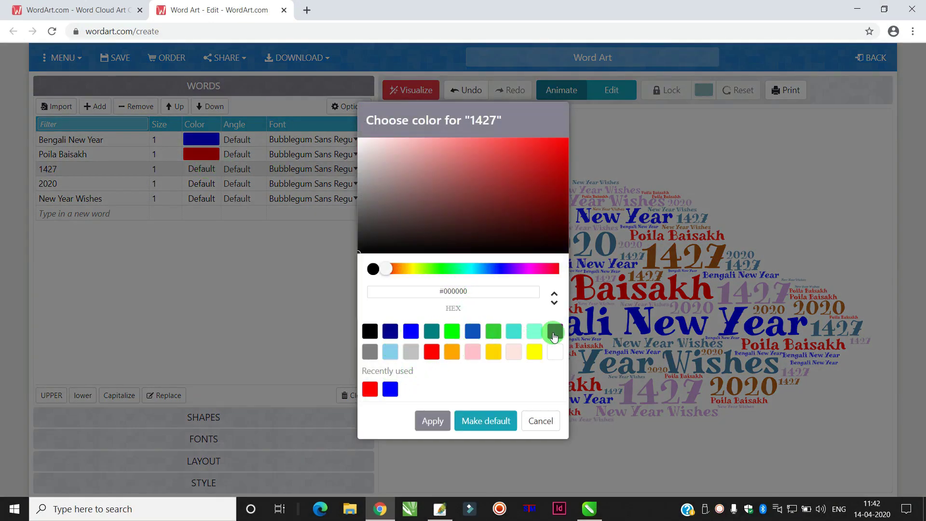
left_click(554, 332)
left_click(433, 420)
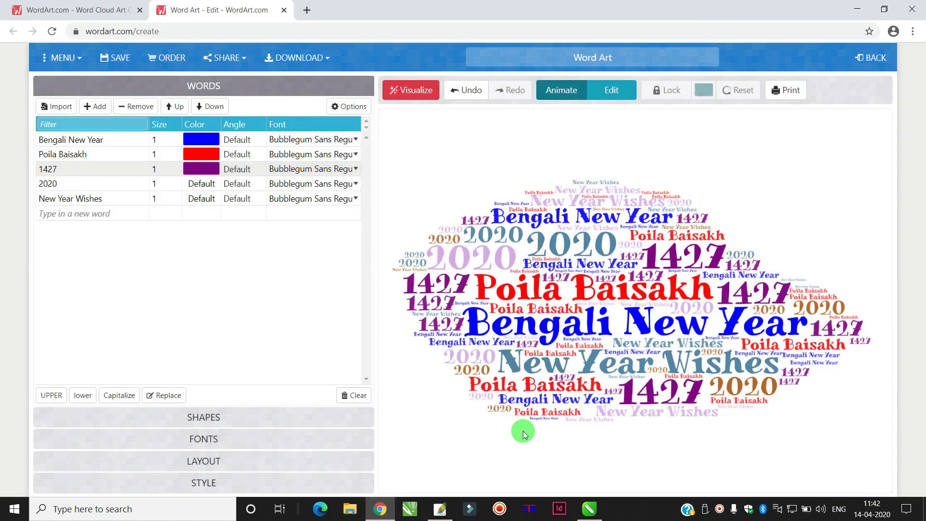
left_click(209, 192)
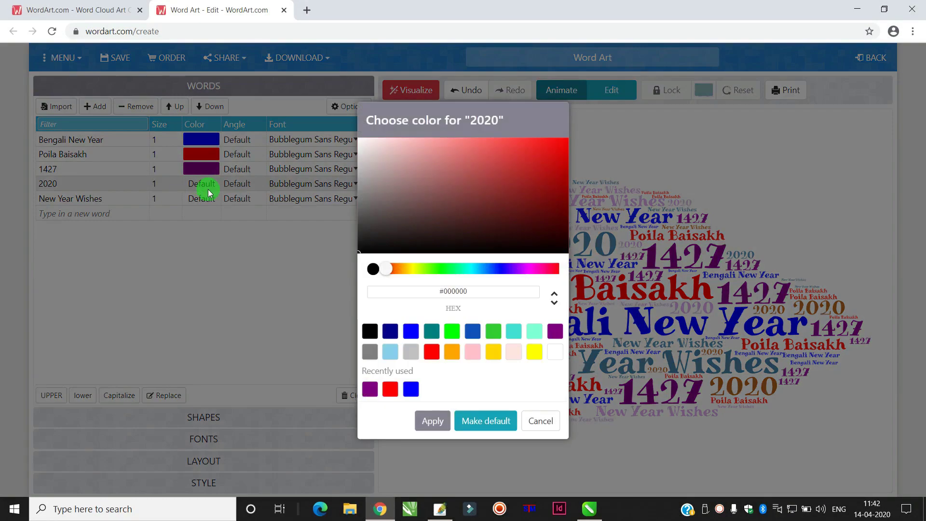
left_click(432, 421)
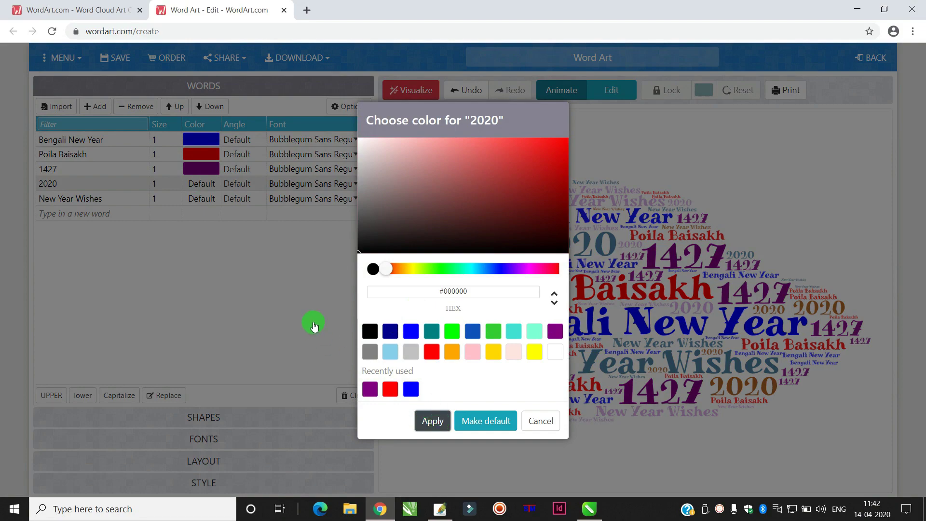
Apply the light blue swatch to the word New Year Wishes.
left_click(198, 198)
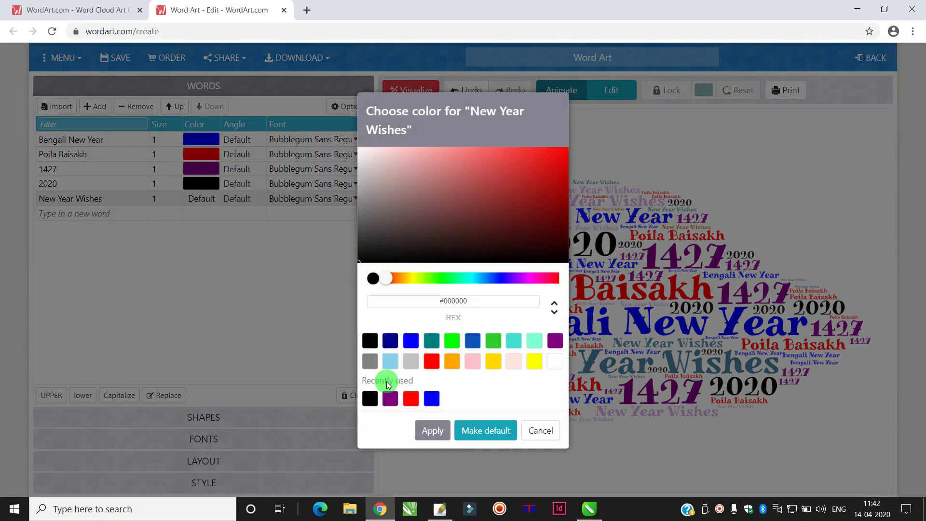
left_click(400, 359)
left_click(433, 432)
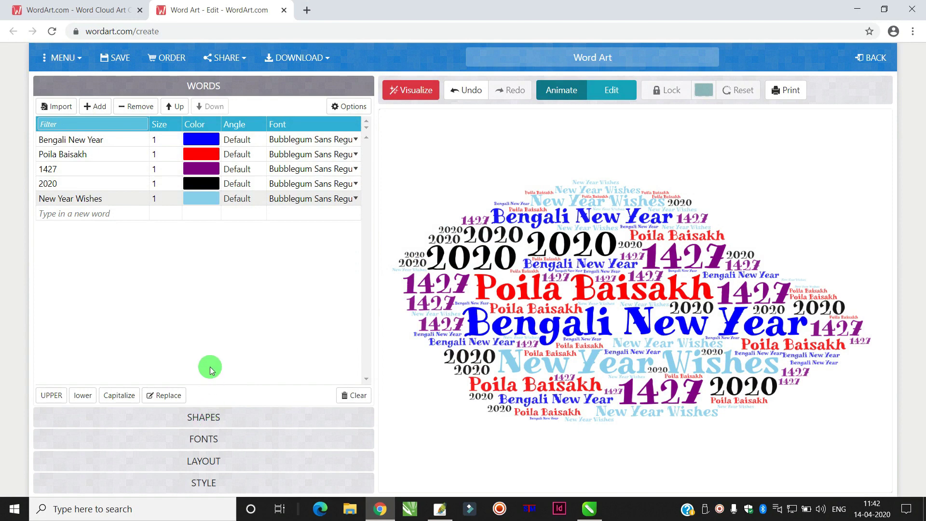
Choose the green apple shape and visualize the word cloud in it.
left_click(202, 418)
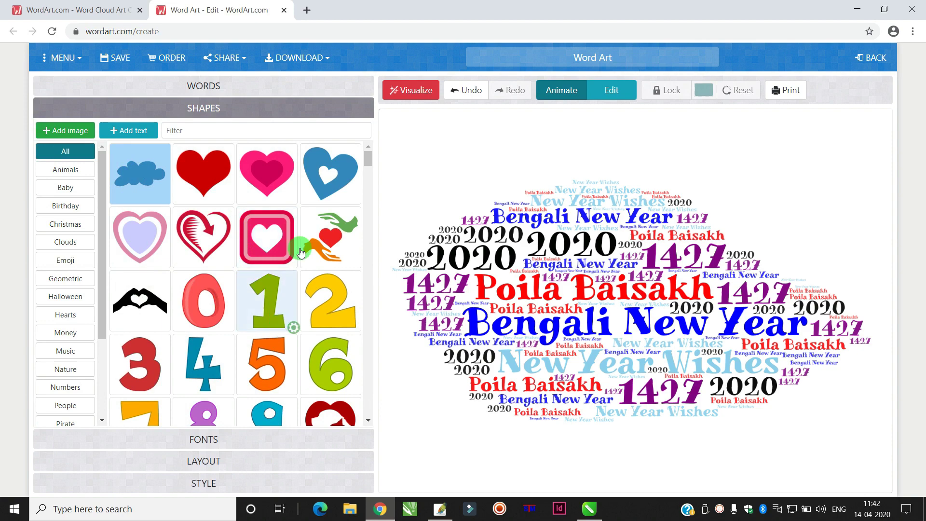
left_click_drag(367, 159, 366, 312)
left_click(144, 278)
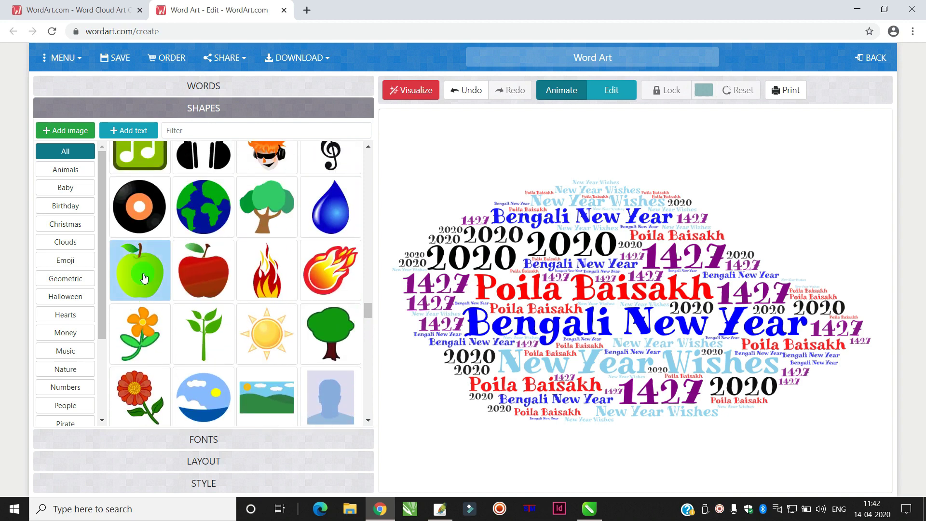
left_click(431, 90)
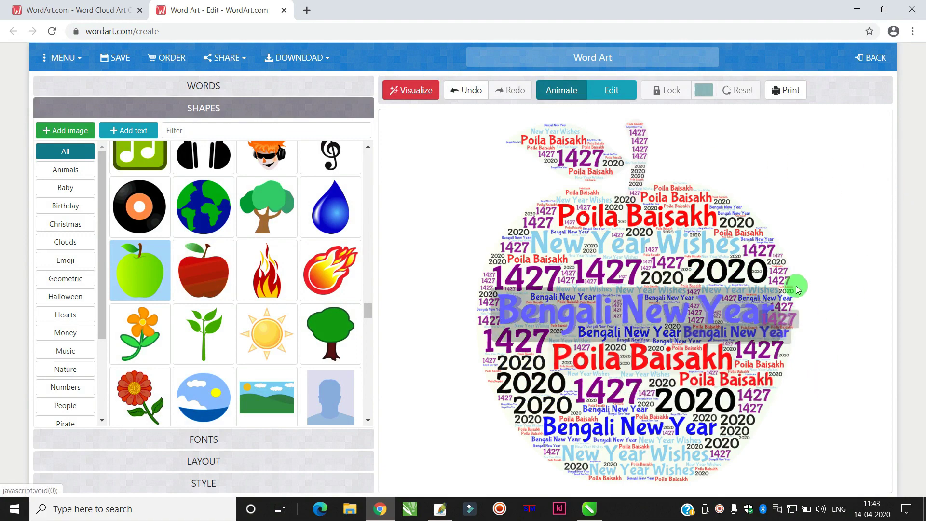
Change the word cloud's shape to the plain blue square and visualize it again.
left_click_drag(368, 310, 368, 275)
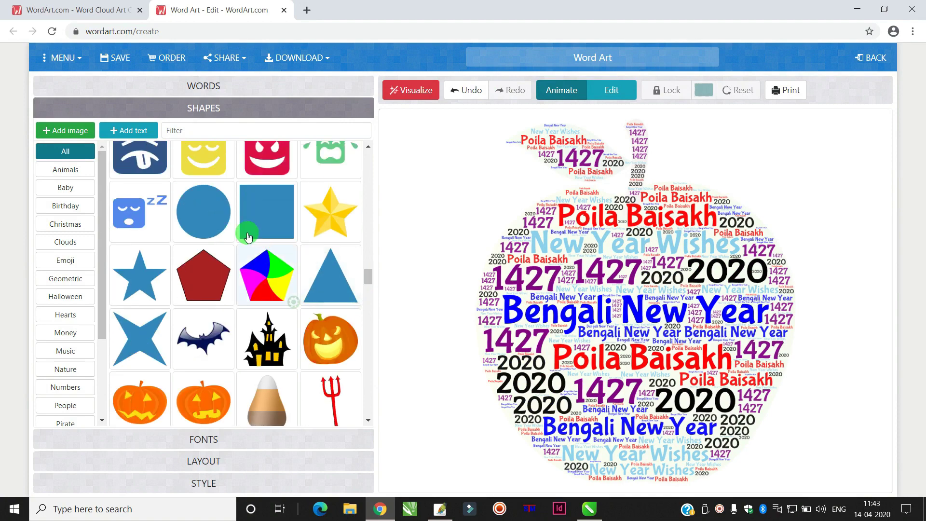
left_click(262, 233)
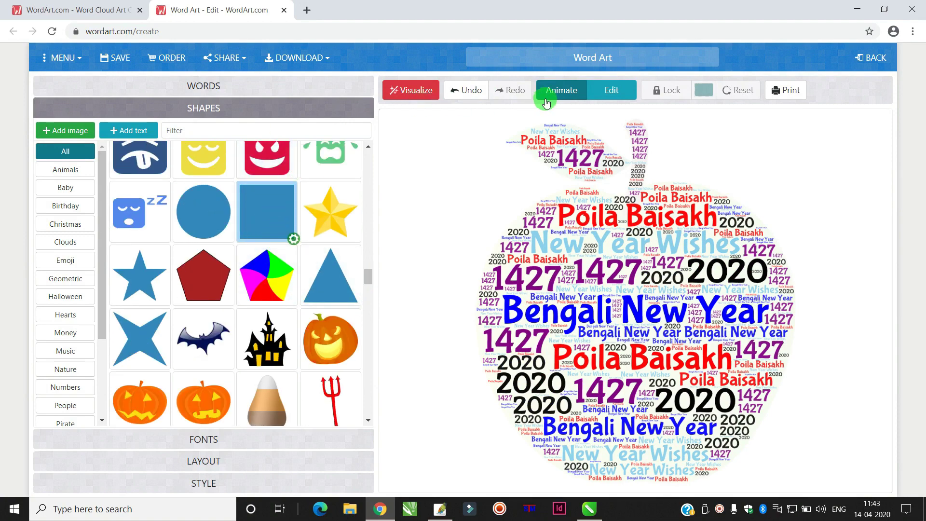
left_click(423, 96)
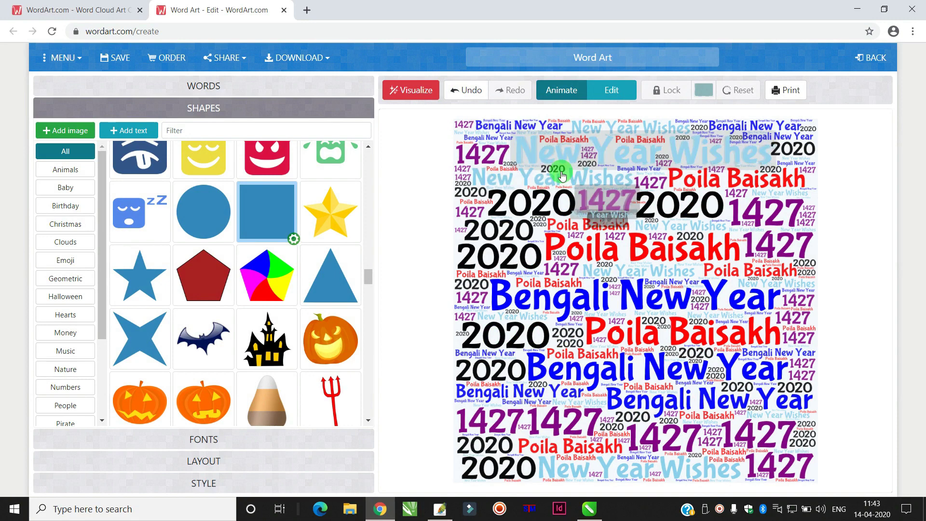
Print the square word cloud to a PDF file named images on the Desktop.
left_click(793, 92)
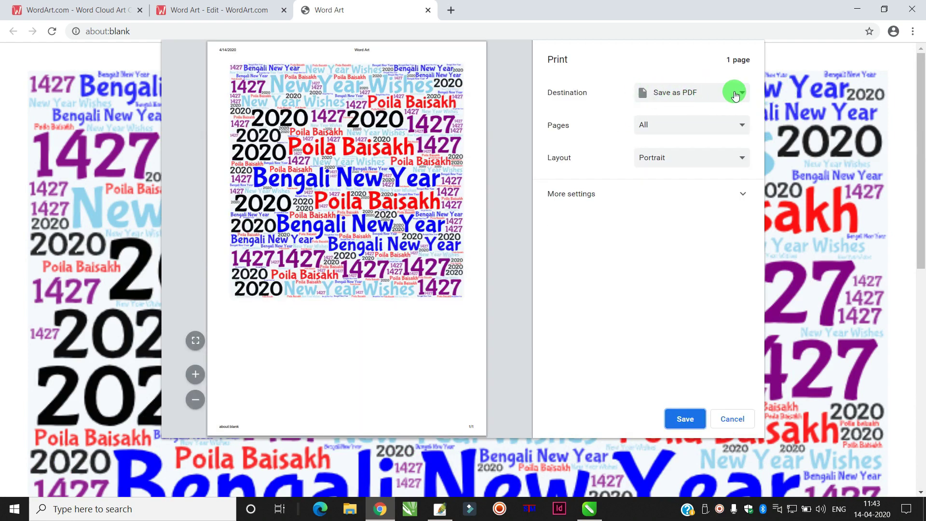
left_click(742, 93)
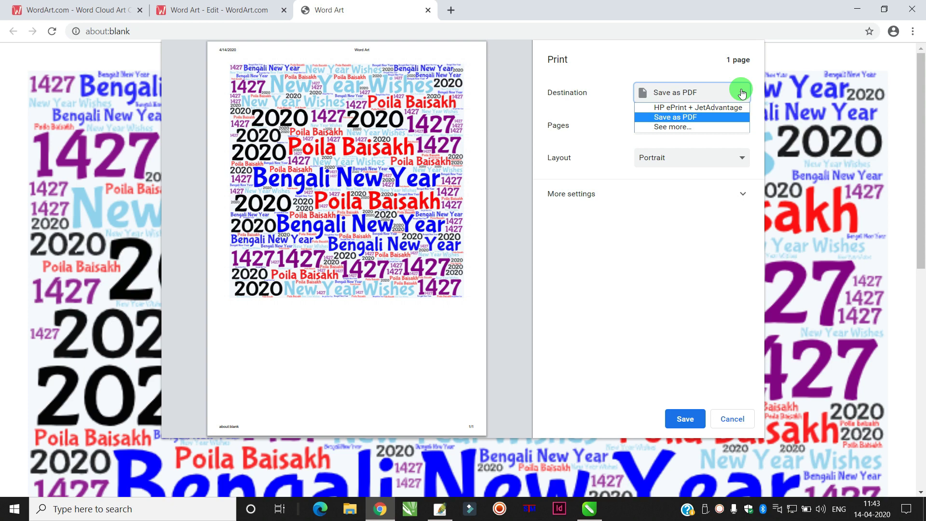
left_click(742, 93)
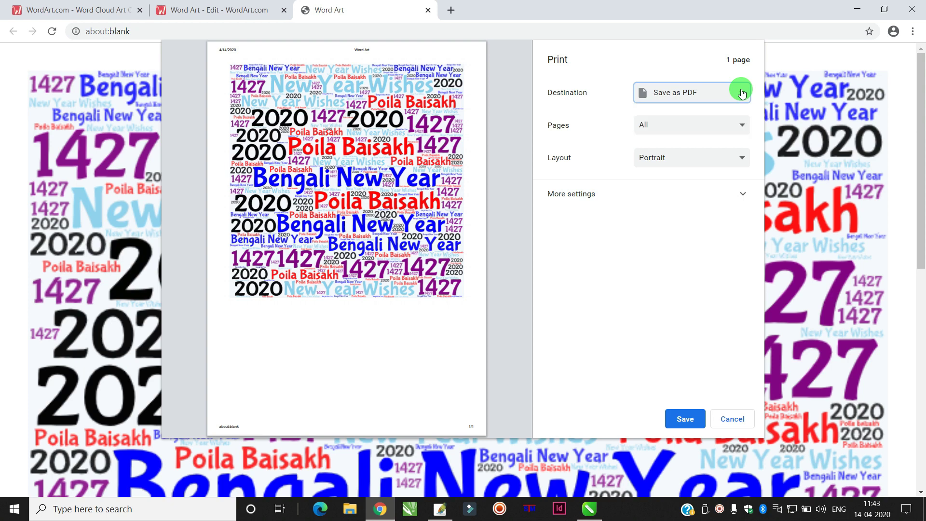
left_click(687, 419)
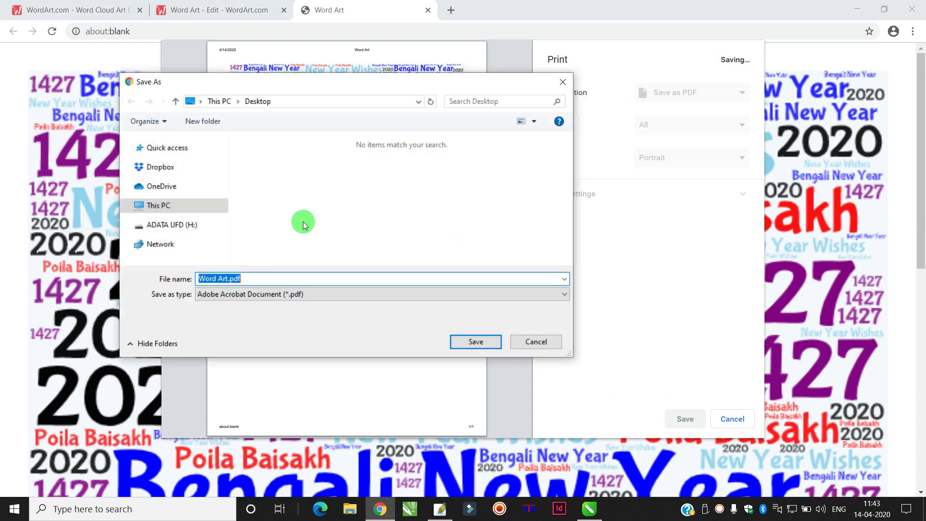
type("images")
left_click(471, 344)
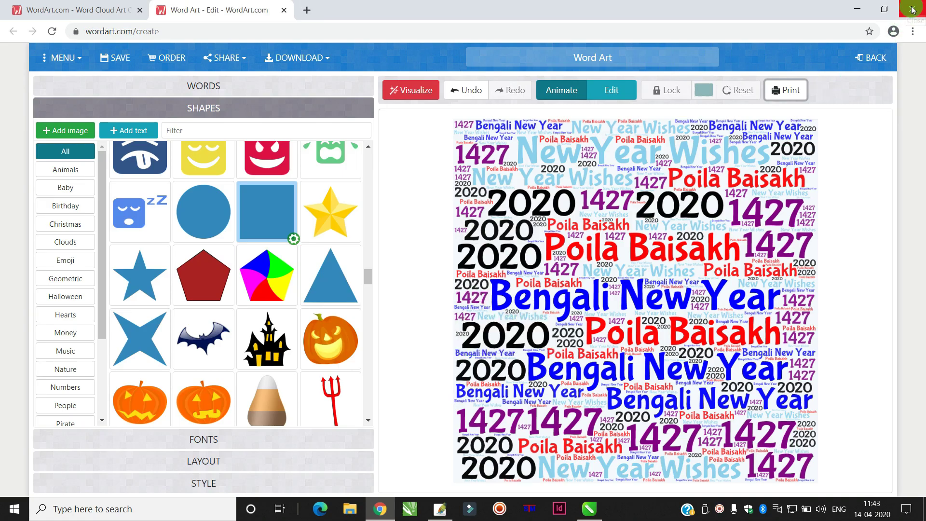
Switch to CorelDRAW and clear the page by moving the baby artwork below the first apple and the yellow 1426 background left of the page.
left_click(592, 510)
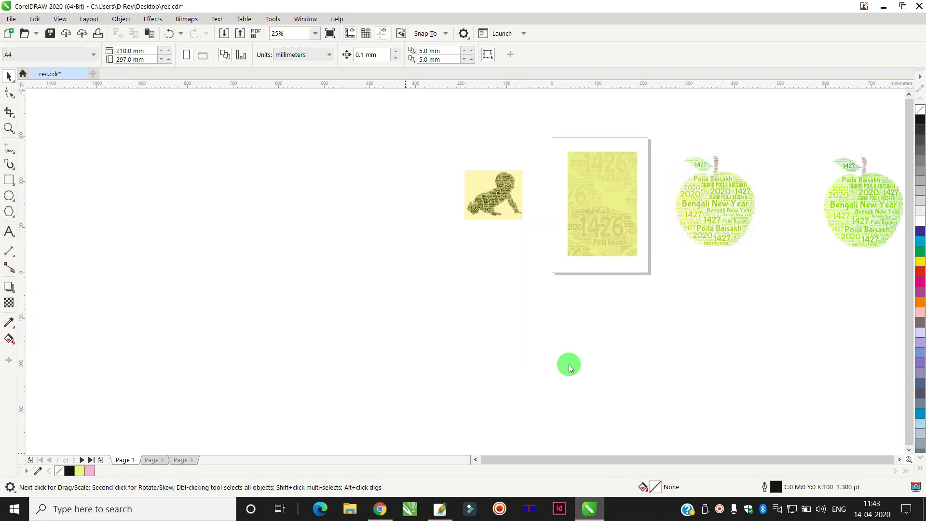
scroll(618, 211, "up", 1)
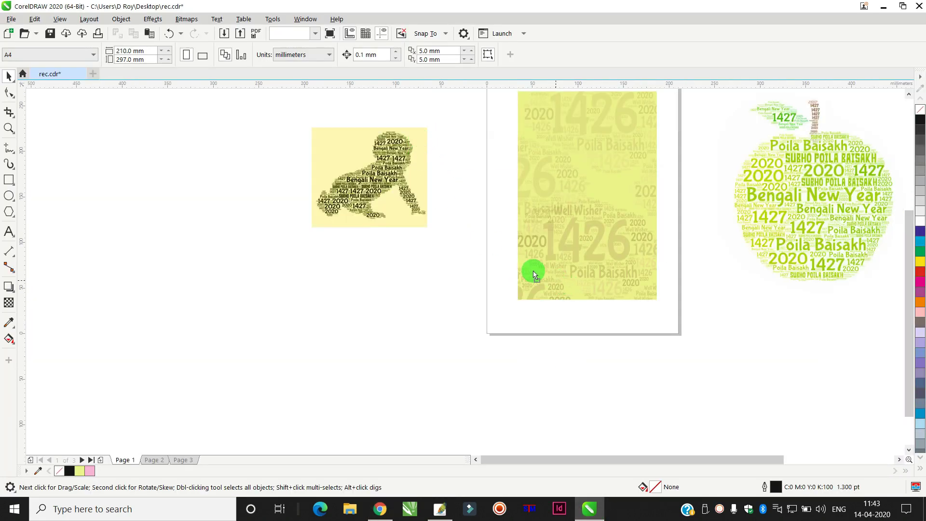
left_click_drag(316, 166, 786, 347)
left_click_drag(597, 204, 403, 208)
scroll(537, 221, "down", 1)
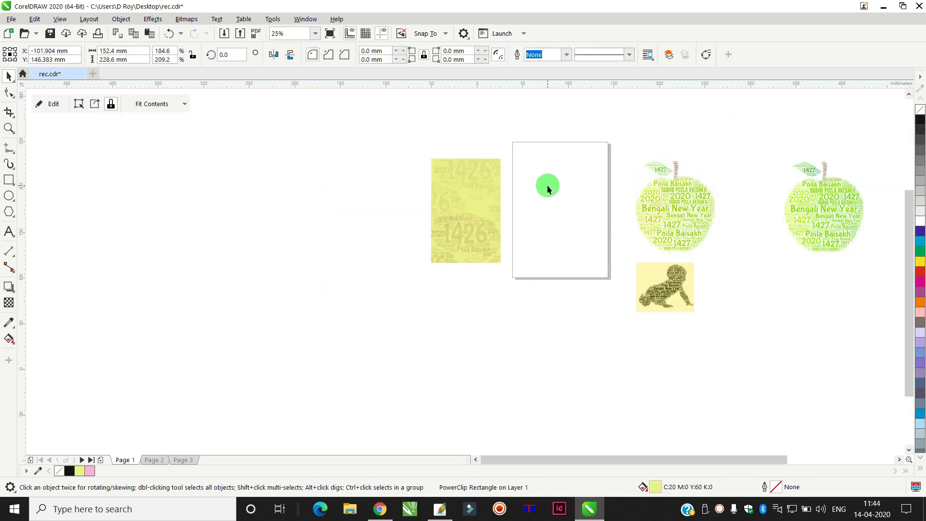
scroll(546, 186, "up", 1)
left_click(43, 171)
Draw an upright rectangle of about 5.7 by 8.6 inches inside the empty page.
left_click(9, 179)
left_click_drag(495, 140, 628, 338)
left_click(9, 76)
left_click(135, 124)
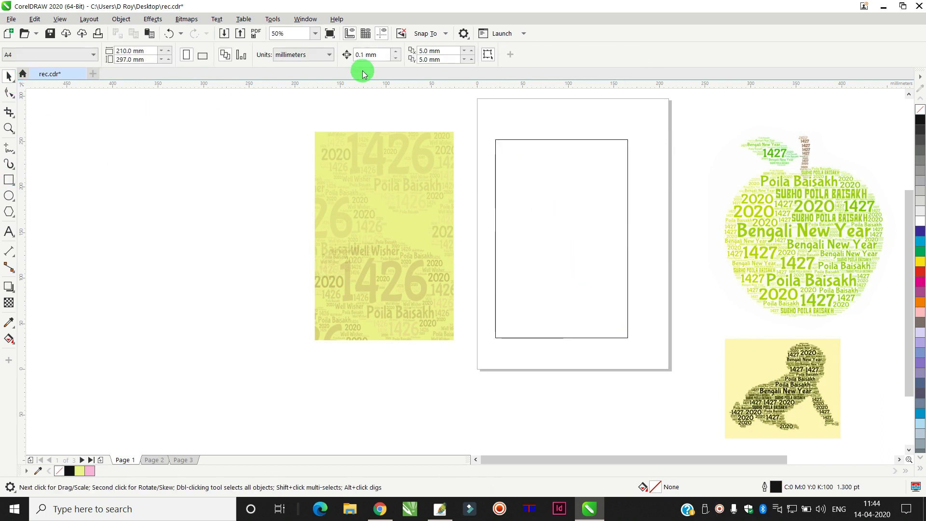
Switch the document units to inches and resize the empty rectangle to 6 by 9 inches.
left_click(299, 55)
left_click(289, 70)
left_click(560, 170)
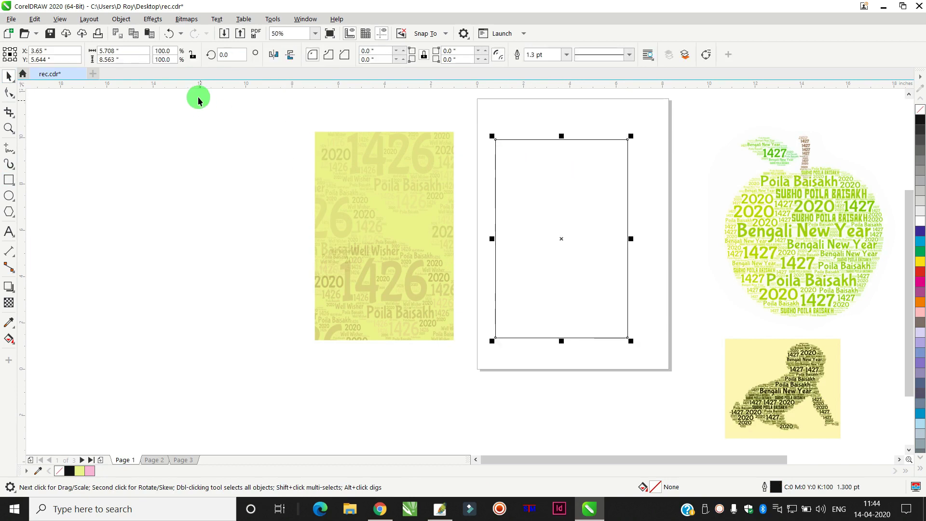
left_click(128, 51)
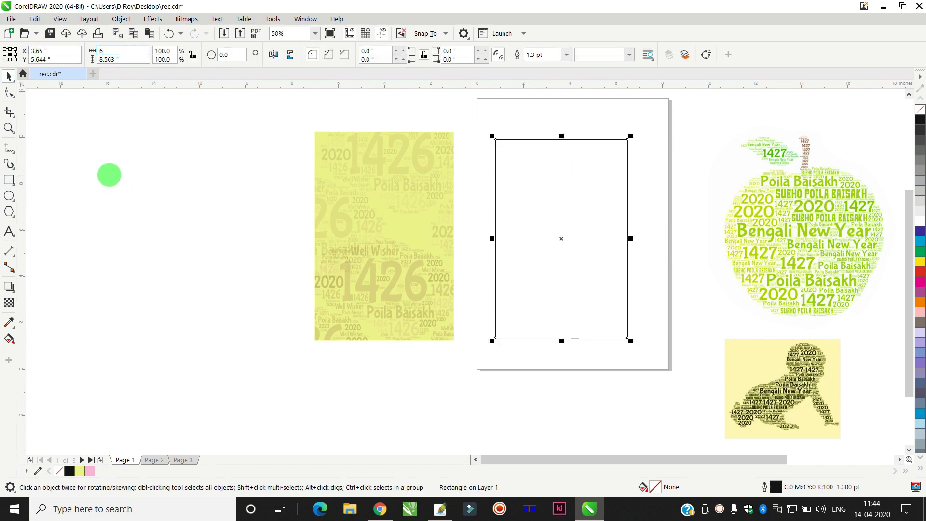
key("Return")
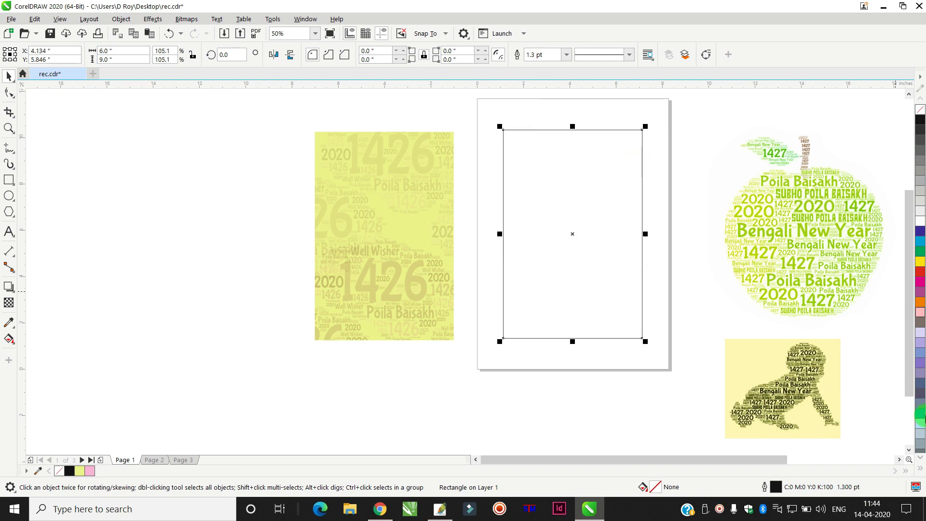
Try light orange and Peach fills on the rectangle, and settle on Banana Yellow.
left_click(920, 471)
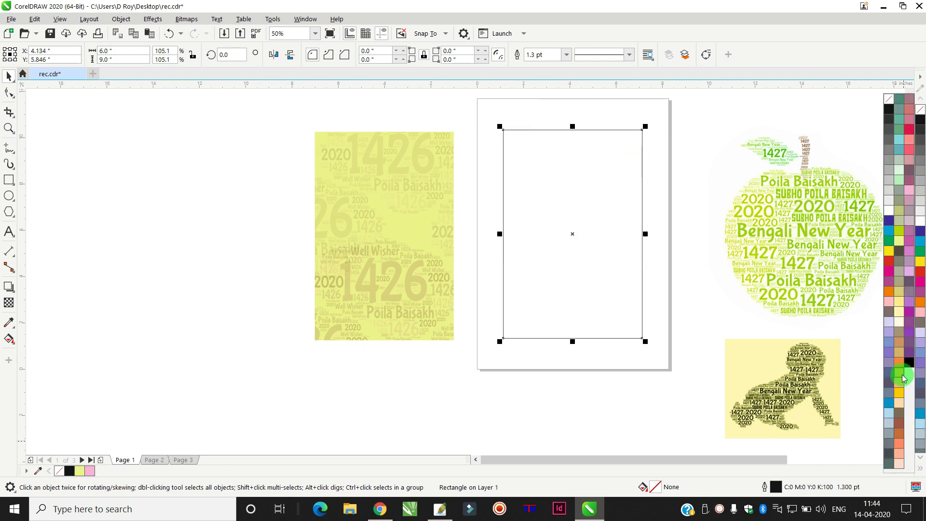
left_click(899, 406)
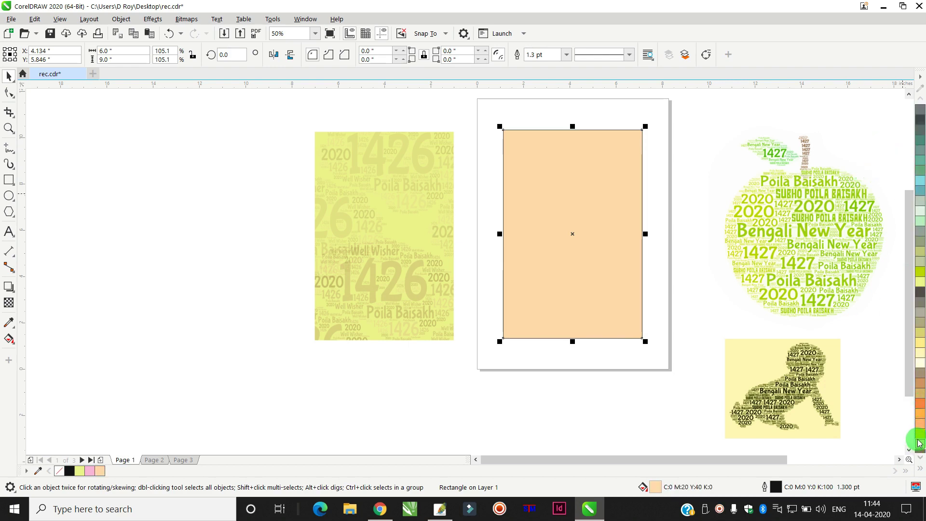
left_click(920, 428)
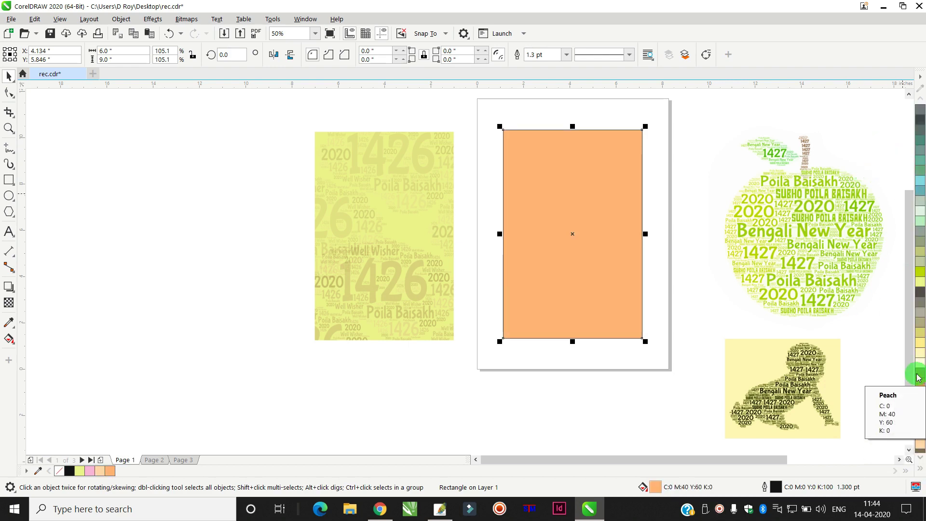
left_click(920, 332)
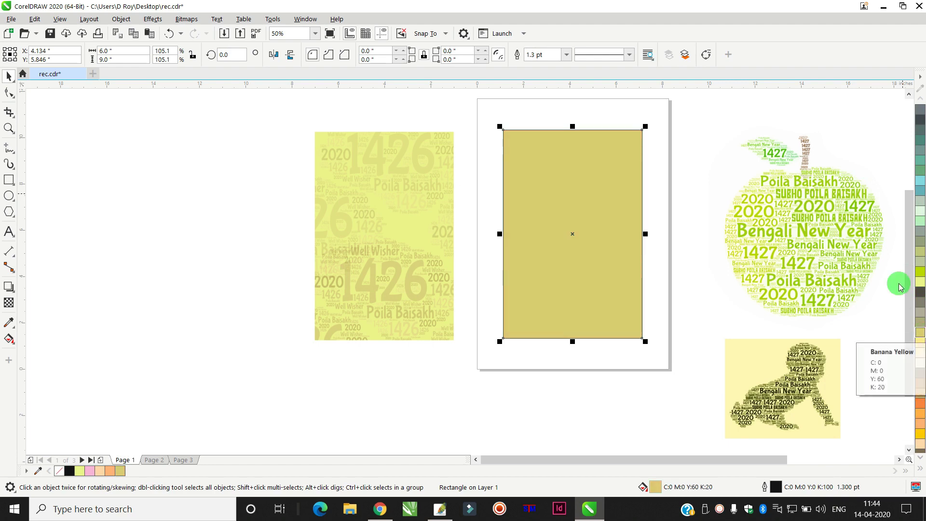
Remove the outline of the Banana Yellow rectangle and shift it very slightly within the page.
left_click(920, 468)
right_click(886, 97)
left_click(696, 129)
left_click(516, 210)
left_click(210, 172)
left_click_drag(556, 162, 557, 158)
left_click(230, 135)
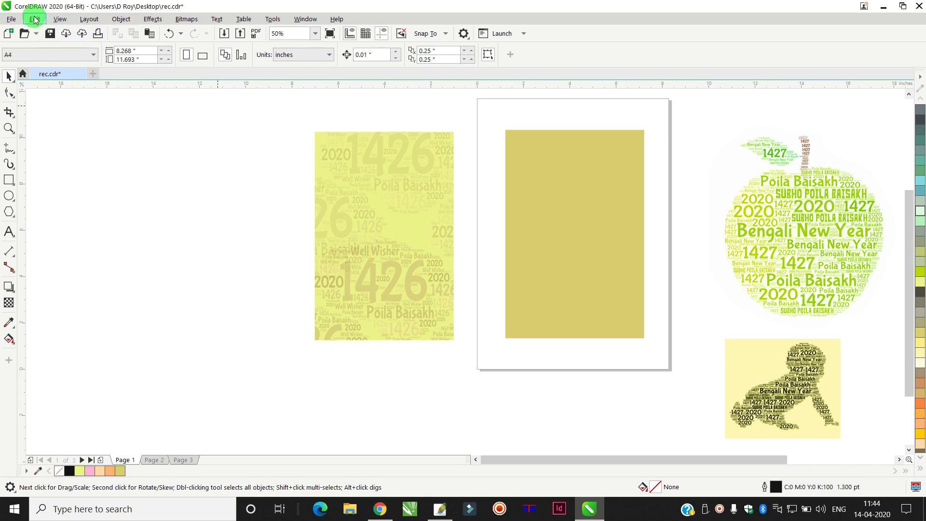
Import images.pdf from the Desktop with text as curves and place it in the empty area left of the 1426 background.
left_click(11, 20)
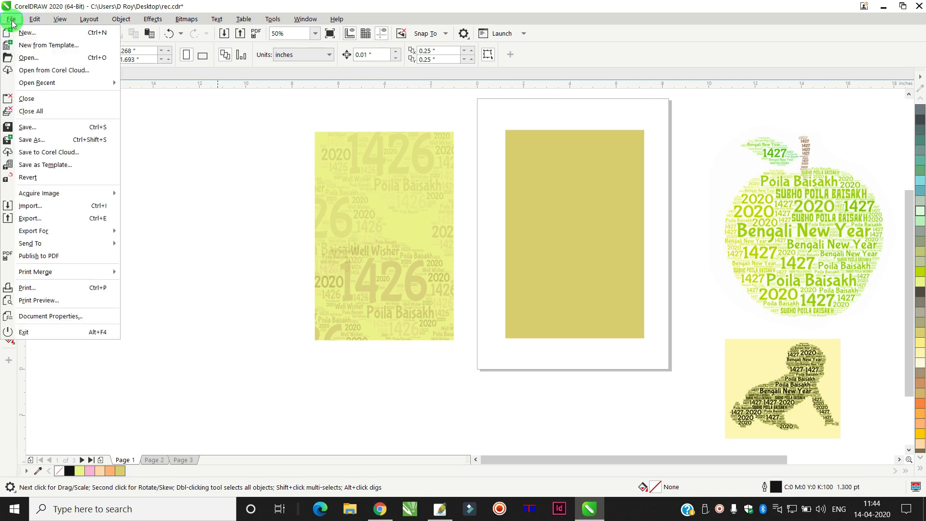
left_click(29, 207)
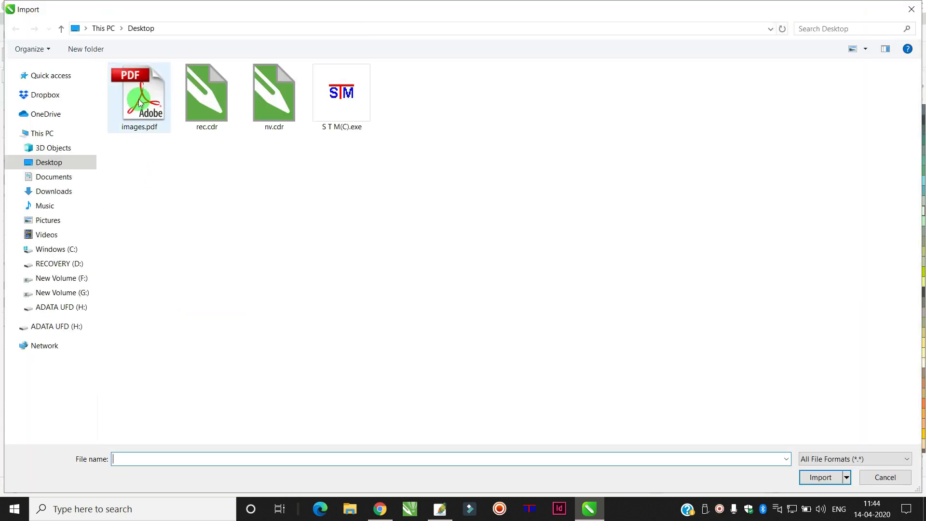
double_click(140, 103)
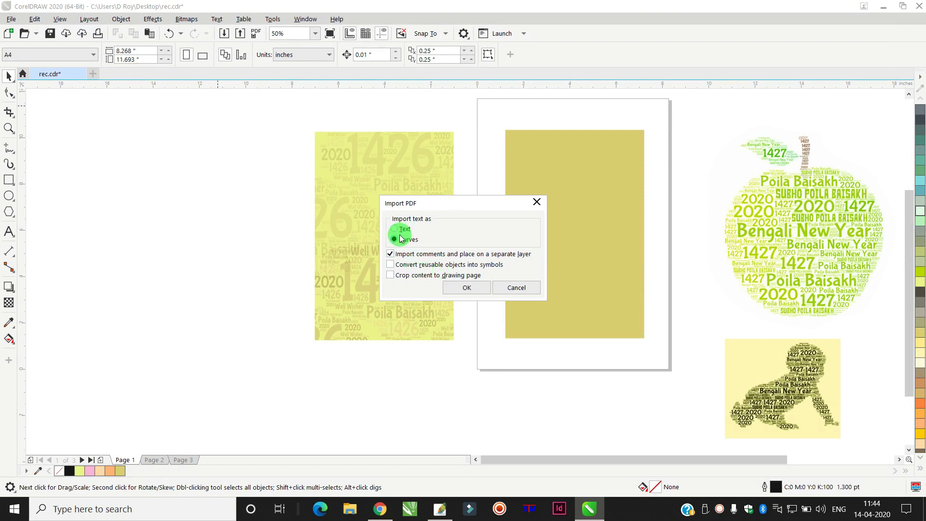
left_click(467, 287)
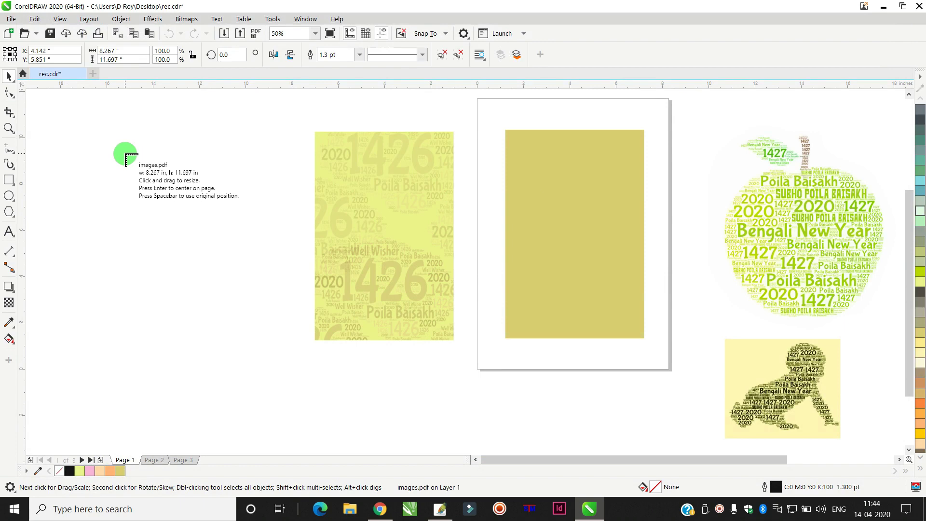
left_click(137, 157)
Ungroup all objects of the imported PDF and delete the small header and footer texts around the word cloud.
scroll(218, 221, "down", 4)
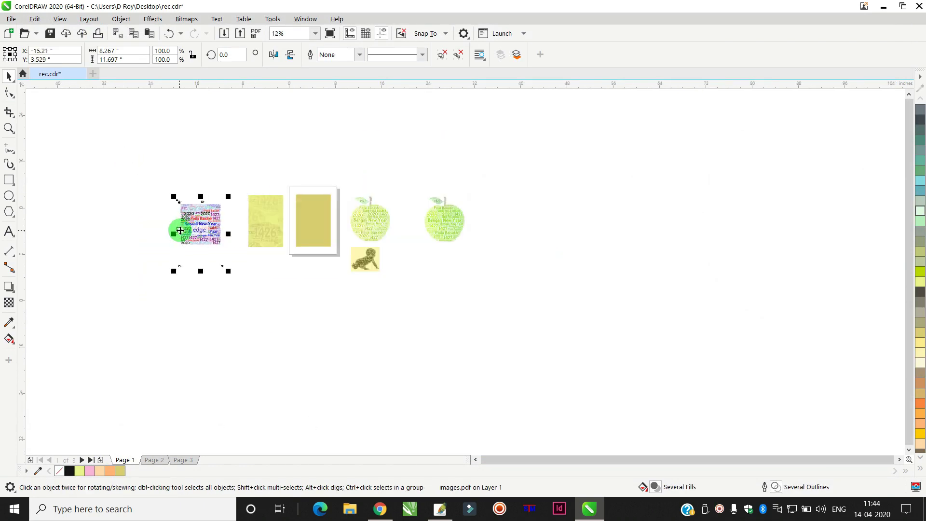
scroll(218, 221, "up", 6)
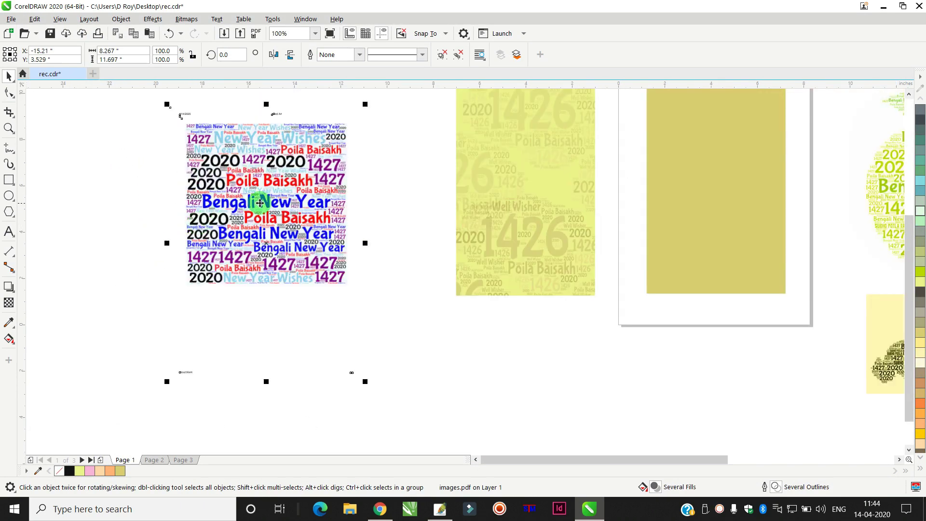
right_click(259, 204)
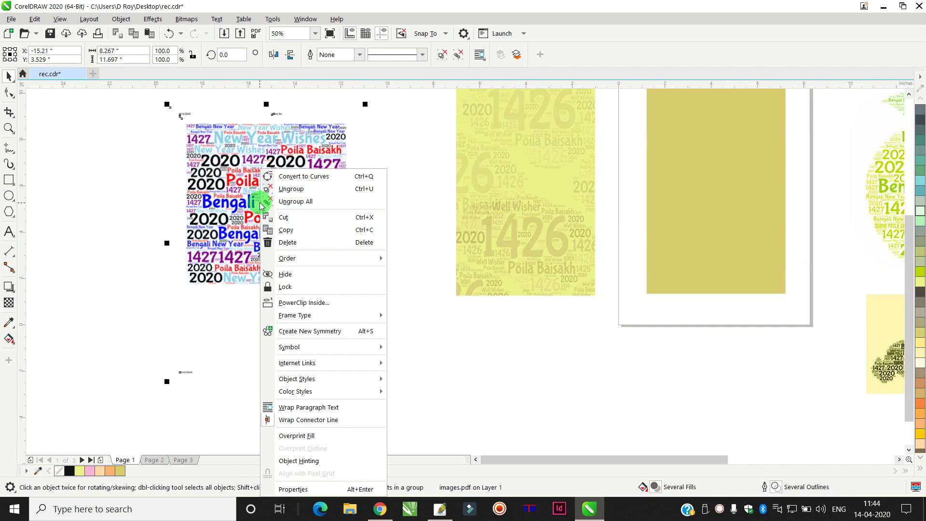
left_click(303, 201)
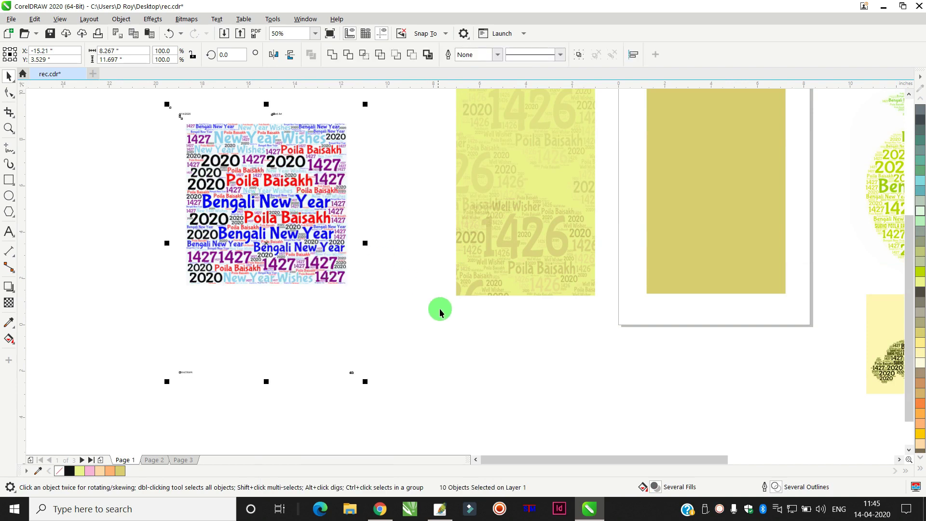
left_click(462, 400)
left_click_drag(459, 401, 138, 288)
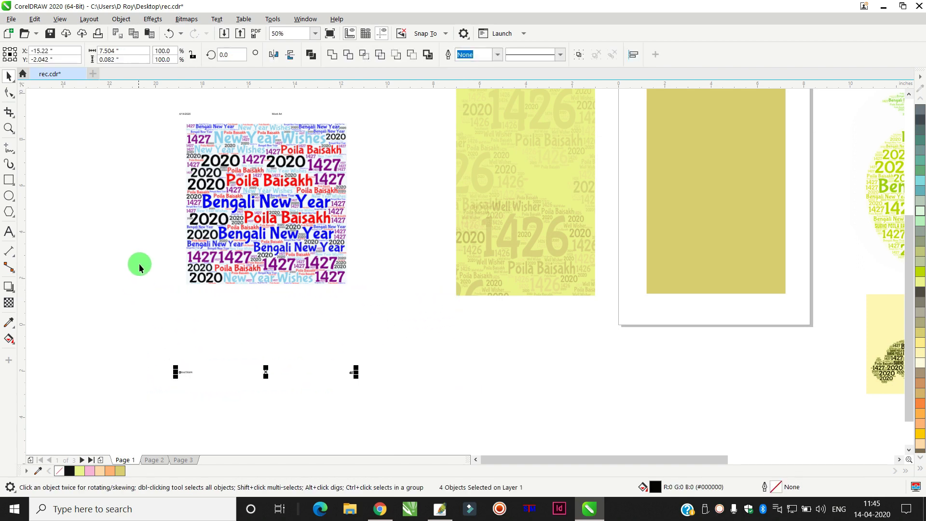
left_click(134, 102)
left_click_drag(354, 120, 352, 129)
Move the word cloud bitmap onto the Banana Yellow rectangle and scale it down to about 5.4 inches square.
left_click_drag(288, 137, 306, 203)
scroll(308, 213, "up", 2)
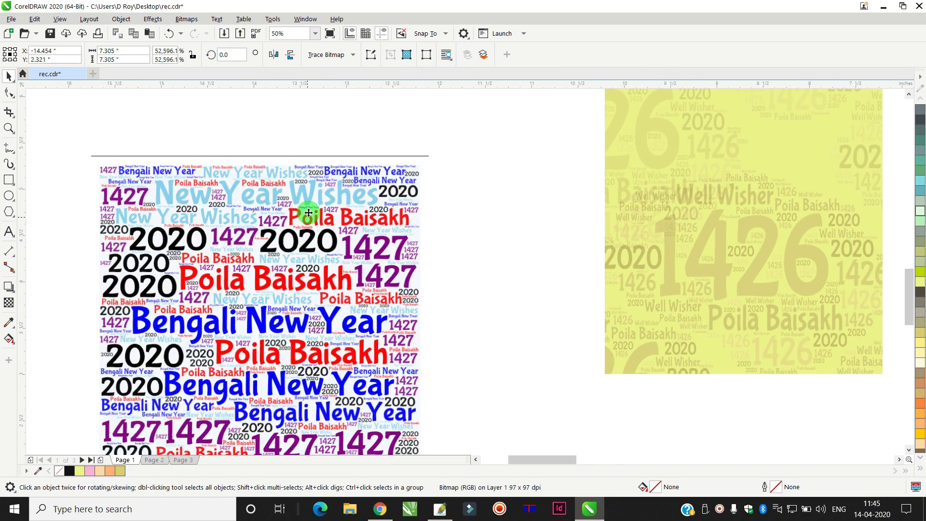
scroll(308, 213, "up", 2)
scroll(306, 209, "down", 3)
scroll(298, 328, "up", 1)
scroll(297, 328, "up", 1)
scroll(304, 305, "down", 3)
left_click_drag(335, 295, 539, 278)
scroll(539, 279, "up", 2)
left_click_drag(602, 311, 575, 301)
left_click_drag(506, 211, 521, 232)
Apply the Auto Adjust effect to the word cloud bitmap.
scroll(520, 232, "up", 4)
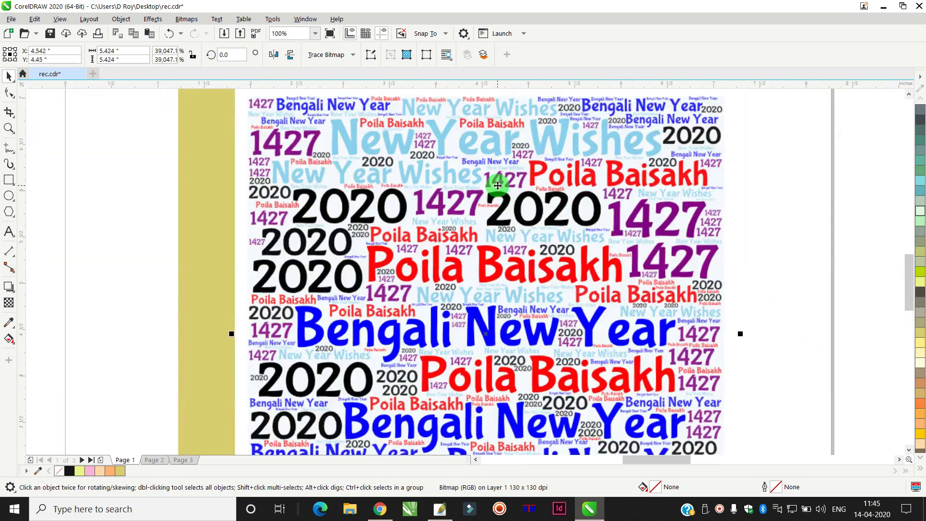
scroll(470, 187, "down", 2)
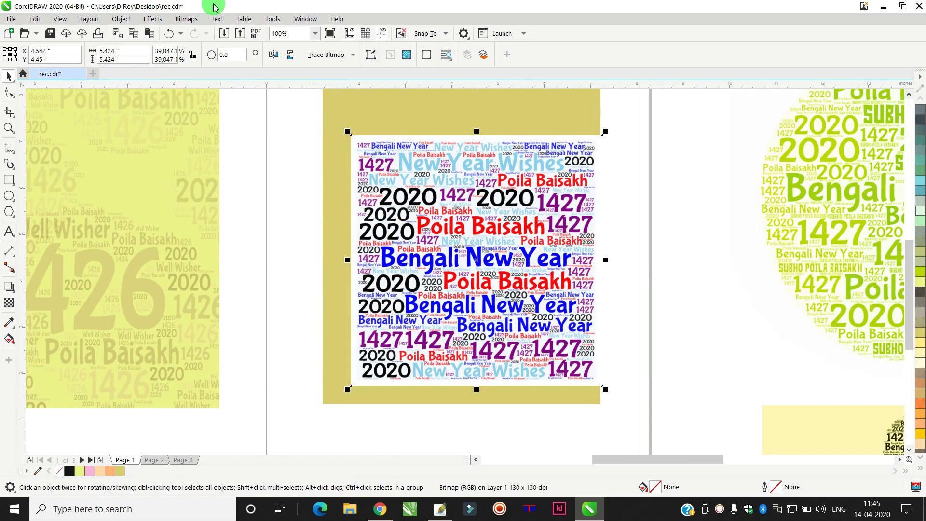
left_click(188, 21)
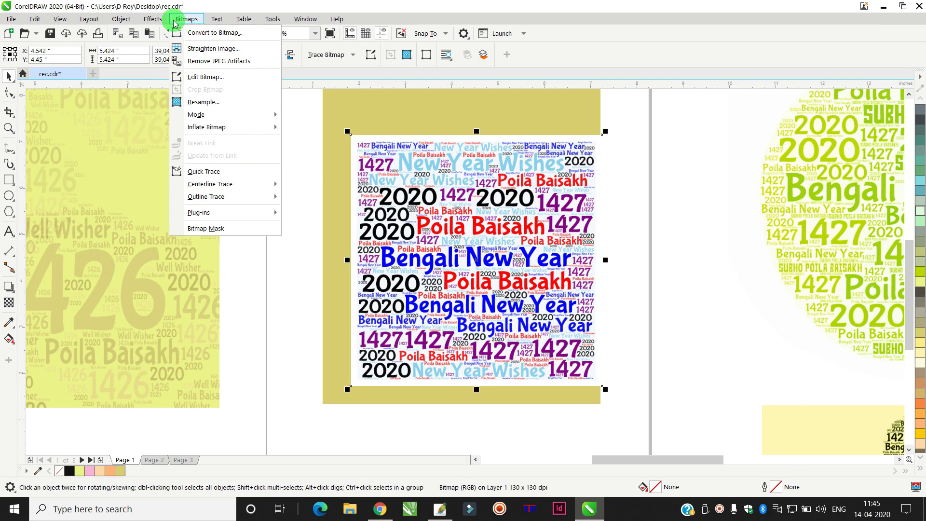
mouse_move(154, 21)
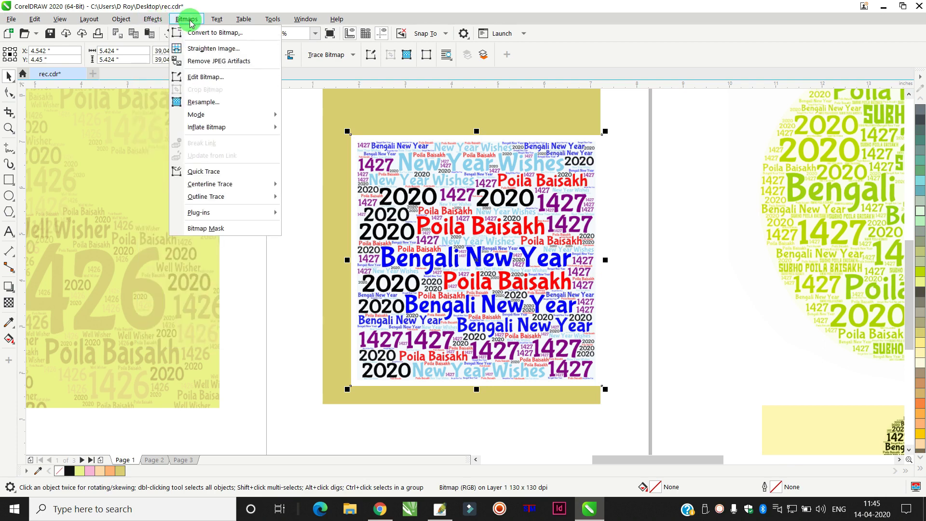
mouse_move(170, 63)
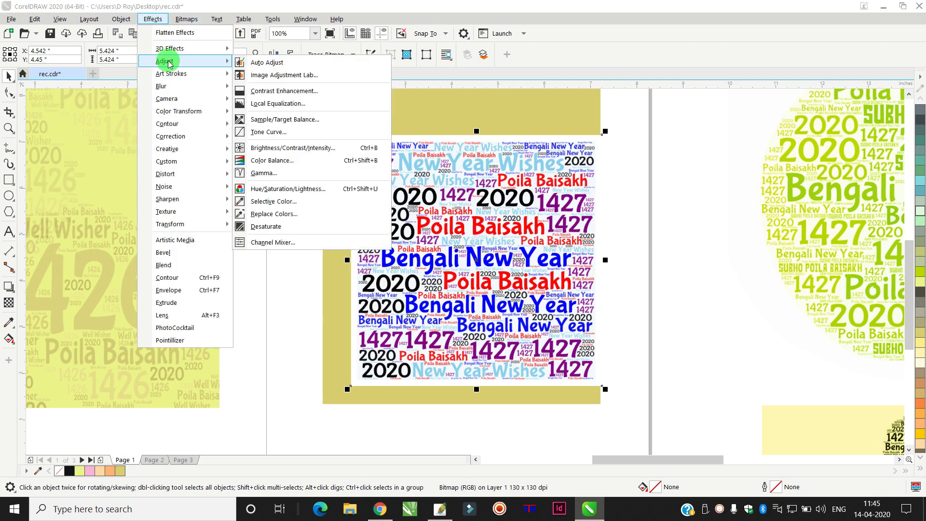
left_click(304, 64)
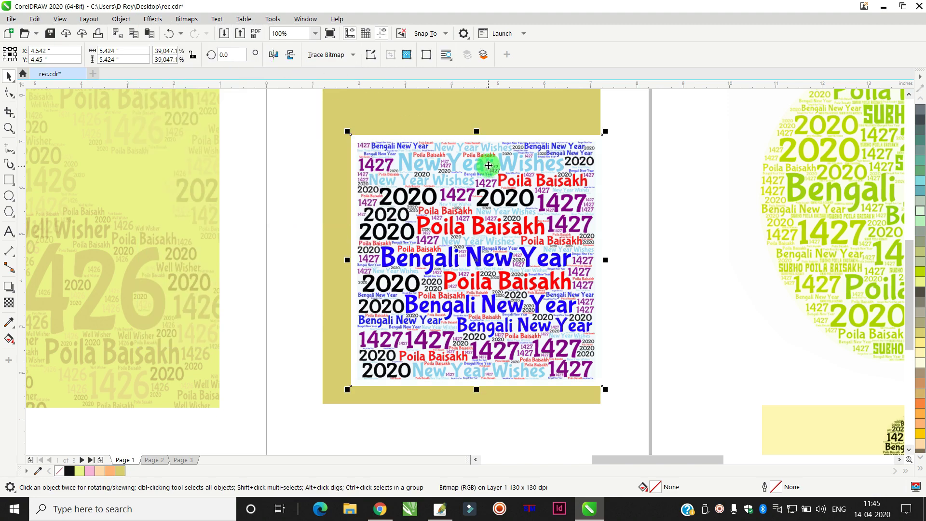
Inspect the word cloud up close and shift it slightly up and left toward the middle of the rectangle.
left_click(654, 143)
scroll(506, 207, "up", 3)
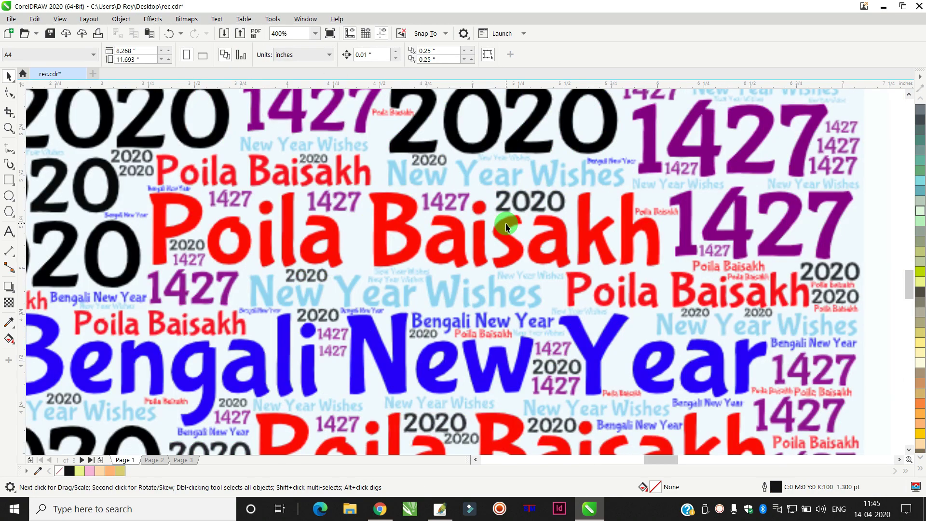
scroll(496, 215, "down", 3)
mouse_move(479, 218)
left_mouse_down()
mouse_move(456, 205)
mouse_move(470, 210)
left_mouse_up()
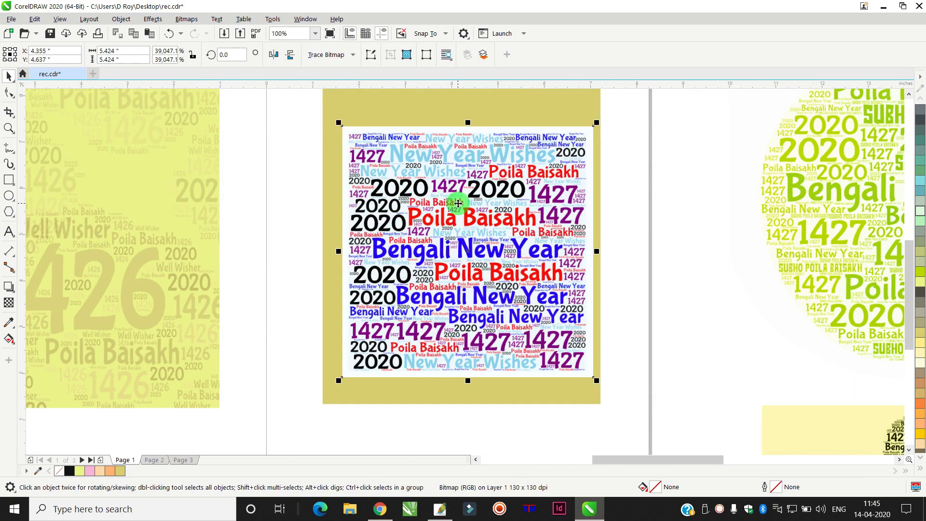
scroll(404, 139, "up", 2)
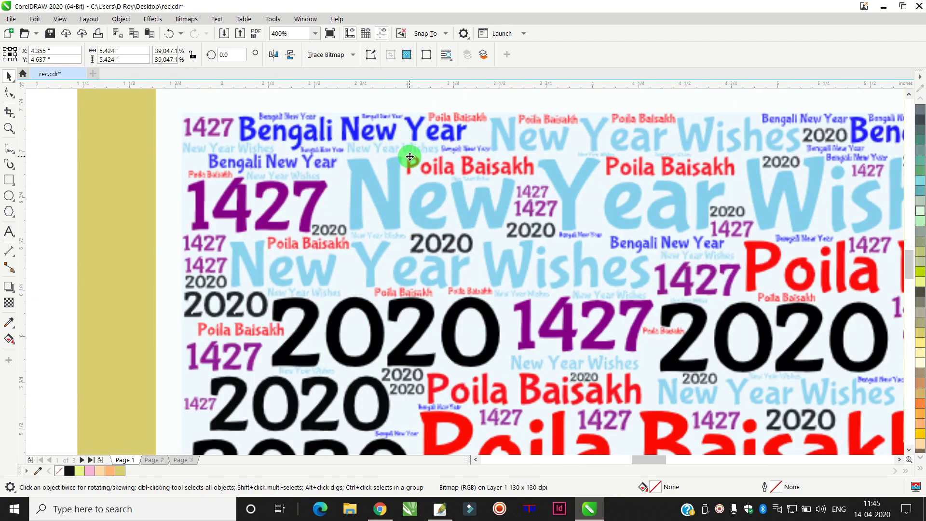
scroll(408, 149, "down", 1)
Export only the selected word cloud bitmap to the Desktop as a JPEG named 222.
left_click(11, 19)
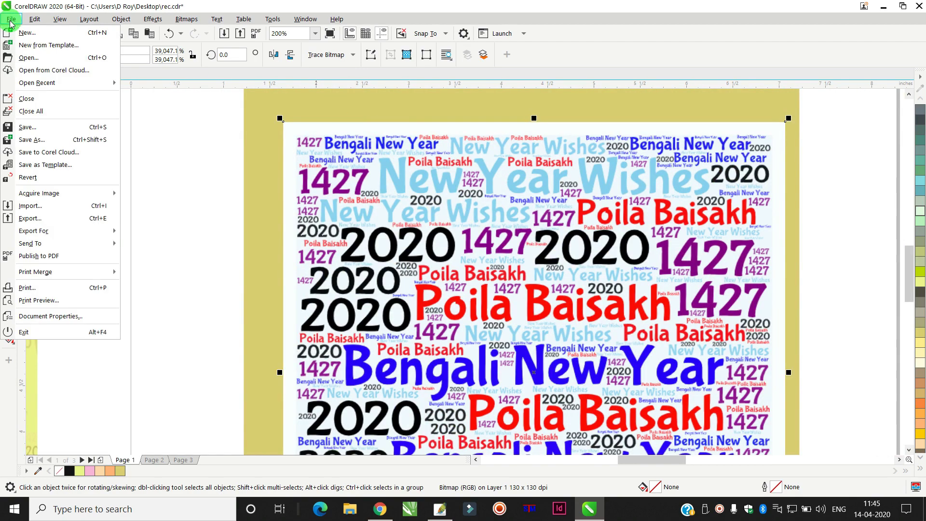
left_click(36, 219)
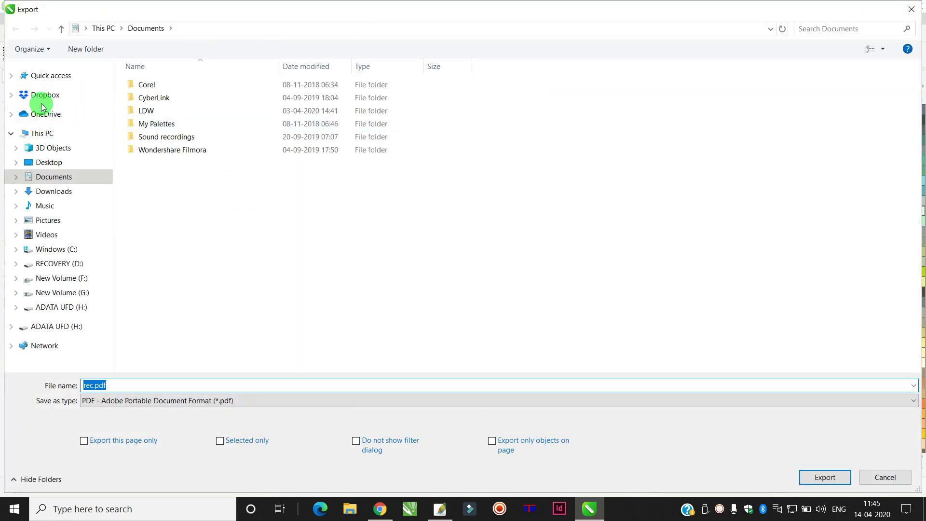
left_click(50, 176)
left_click(49, 164)
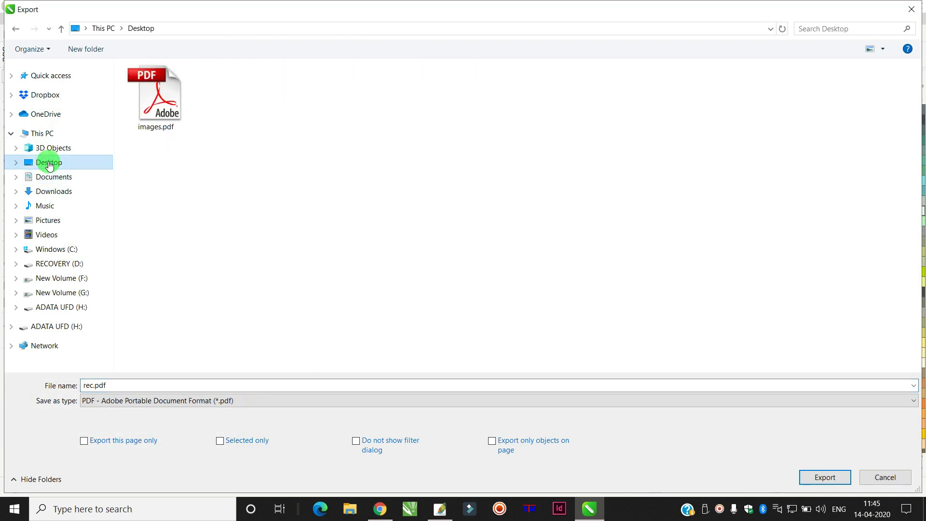
left_click(115, 386)
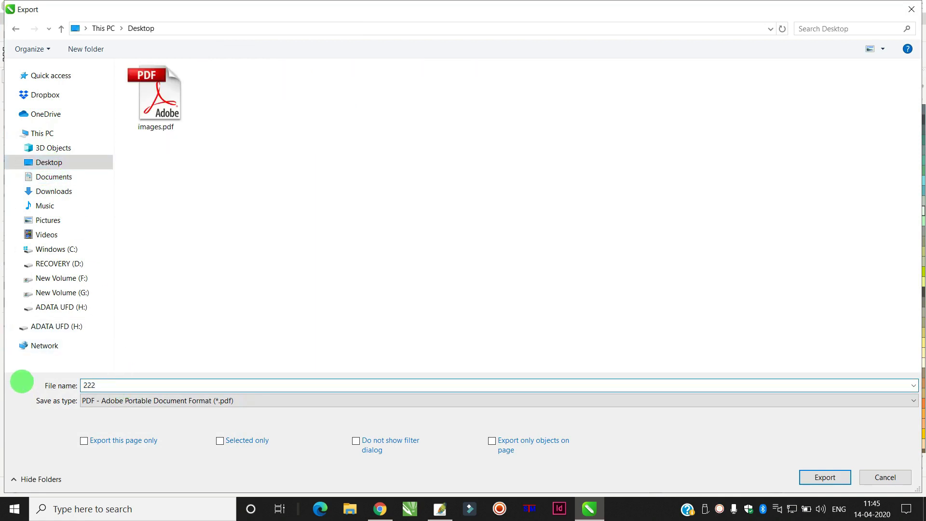
left_click(150, 406)
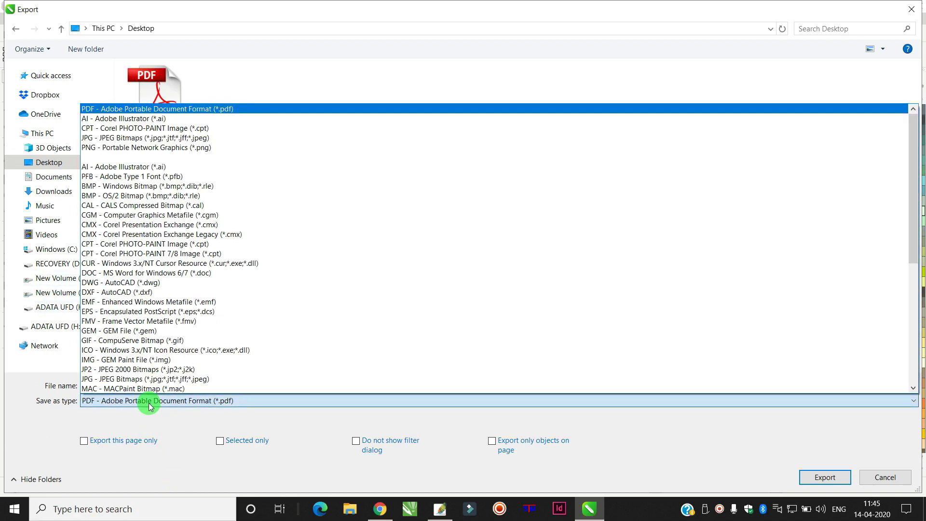
left_click(99, 138)
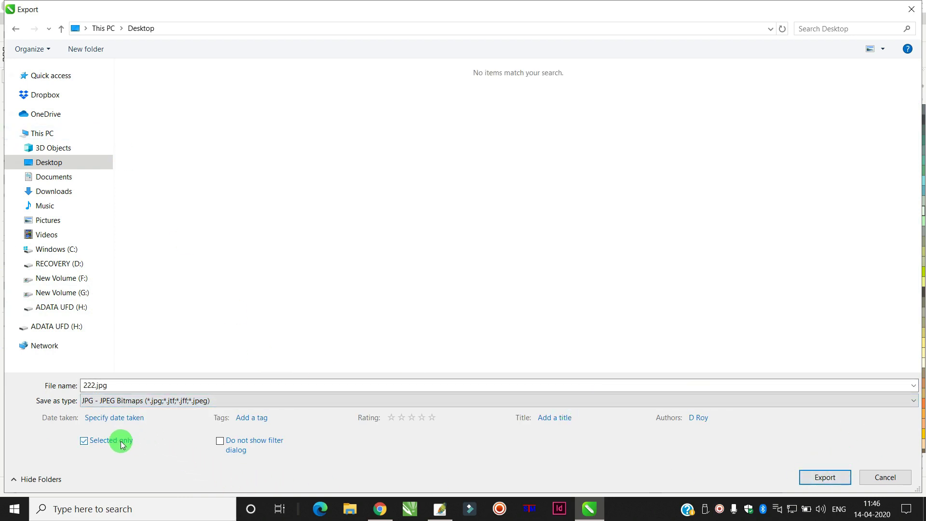
left_click(826, 475)
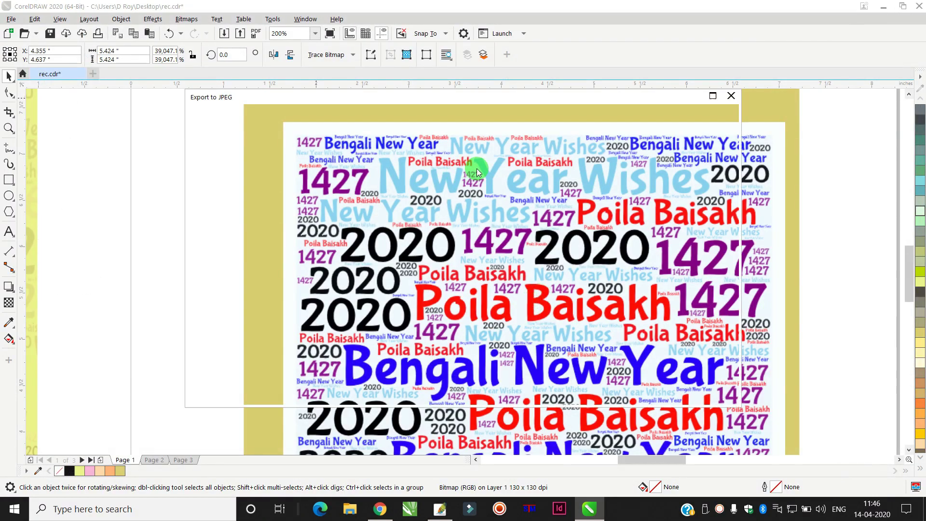
left_click(651, 386)
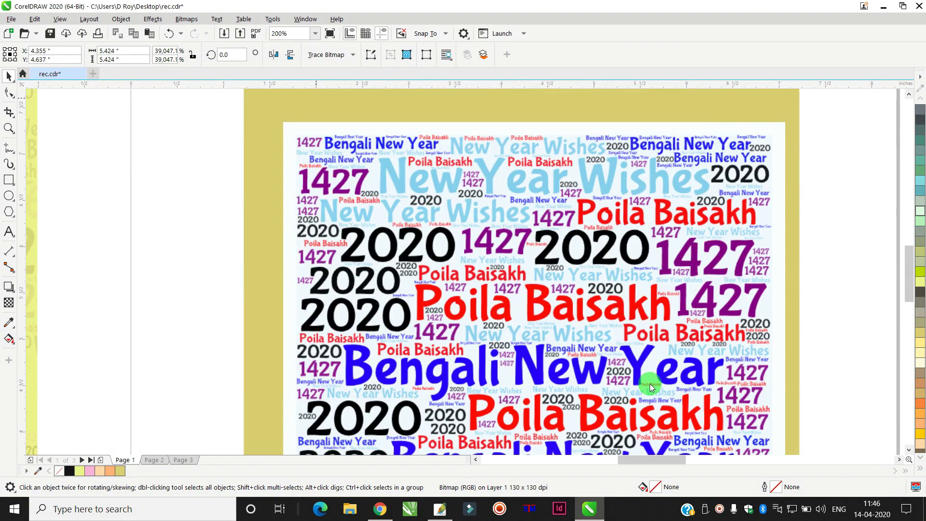
Switch to Photoshop and open 222.jpg from the Desktop, accepting the embedded profile mismatch, with its document window maximized.
left_click(440, 509)
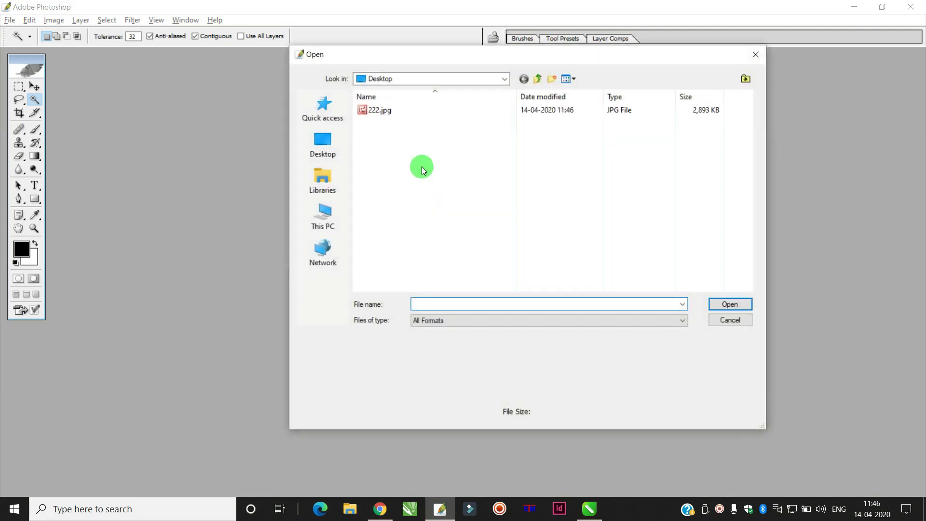
double_click(378, 114)
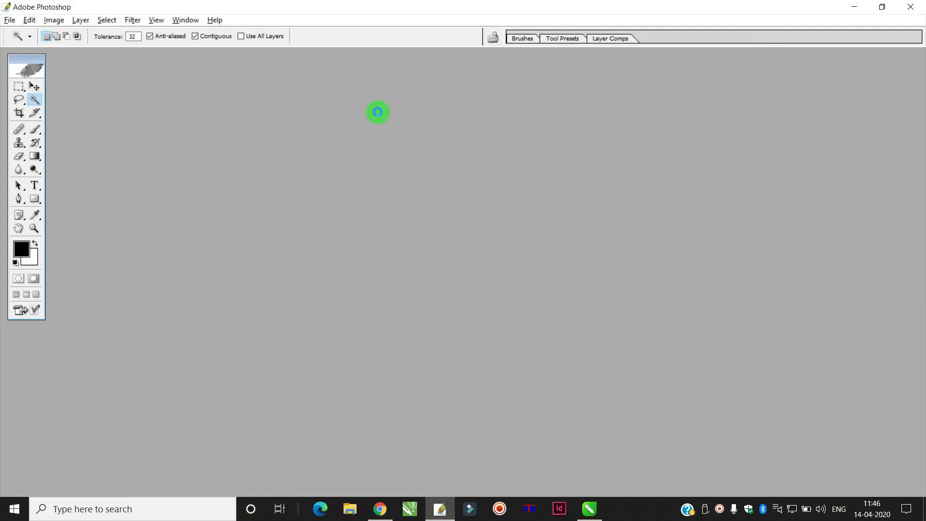
left_click(506, 299)
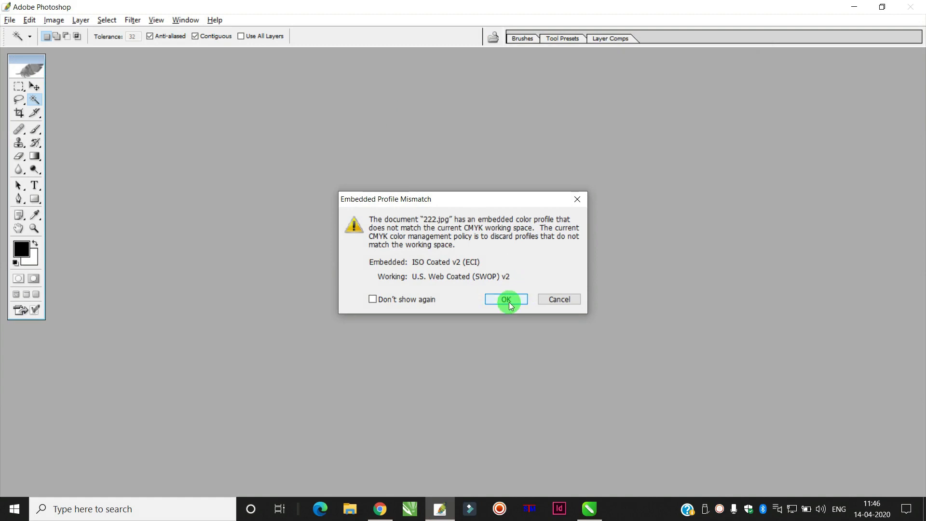
double_click(300, 63)
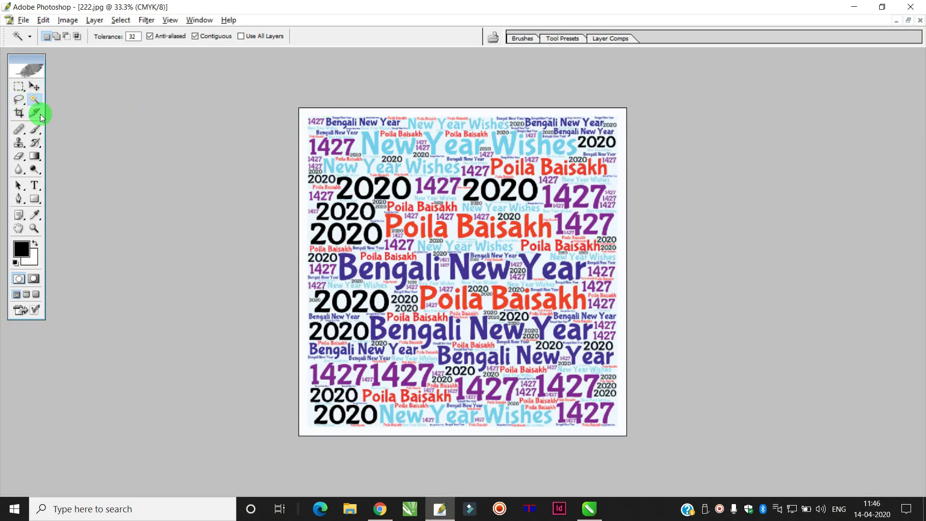
Select the word cloud's pale background with the Magic Wand at tolerance 32 and extend the selection to similar colours.
left_click(34, 229)
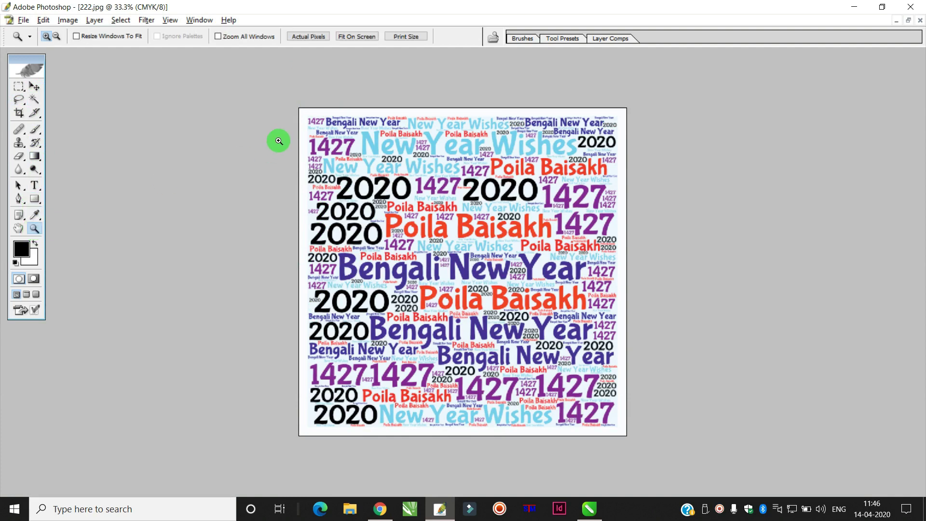
left_click(509, 210)
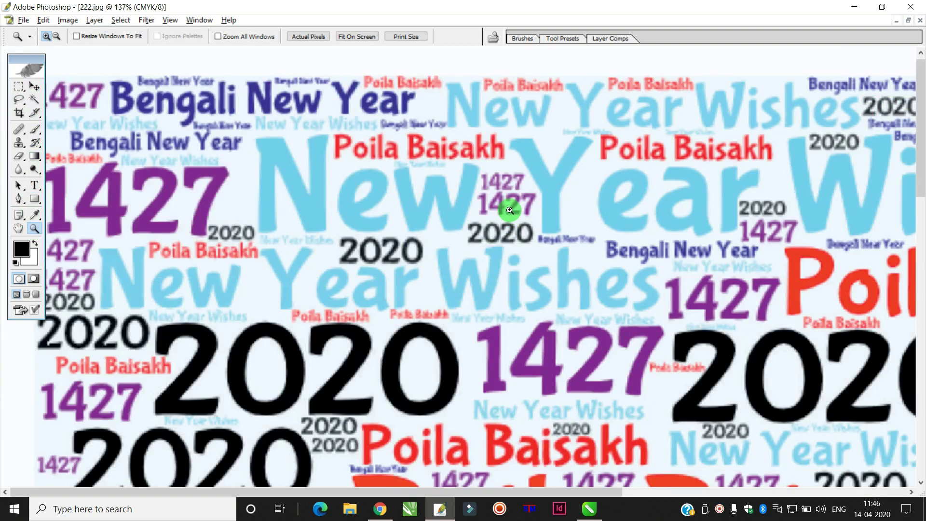
left_click(32, 101)
left_click(213, 66)
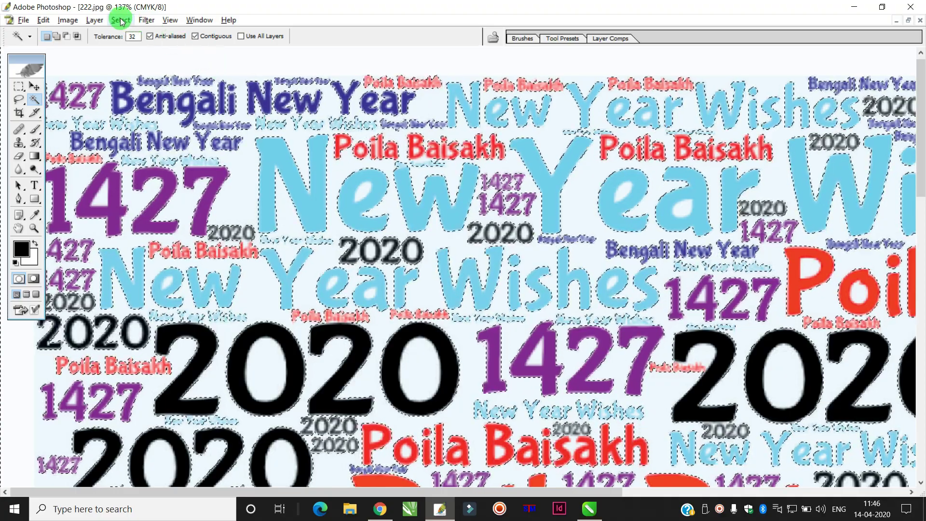
left_click(121, 22)
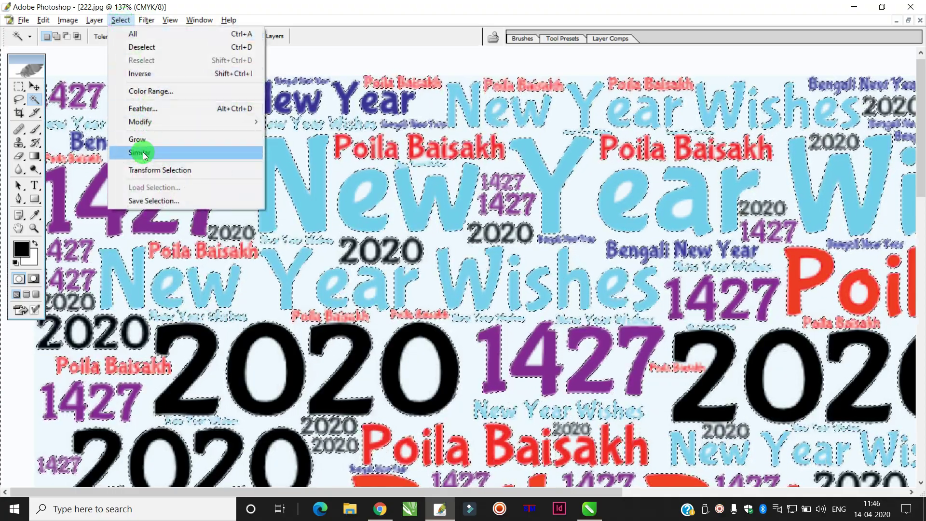
left_click(142, 152)
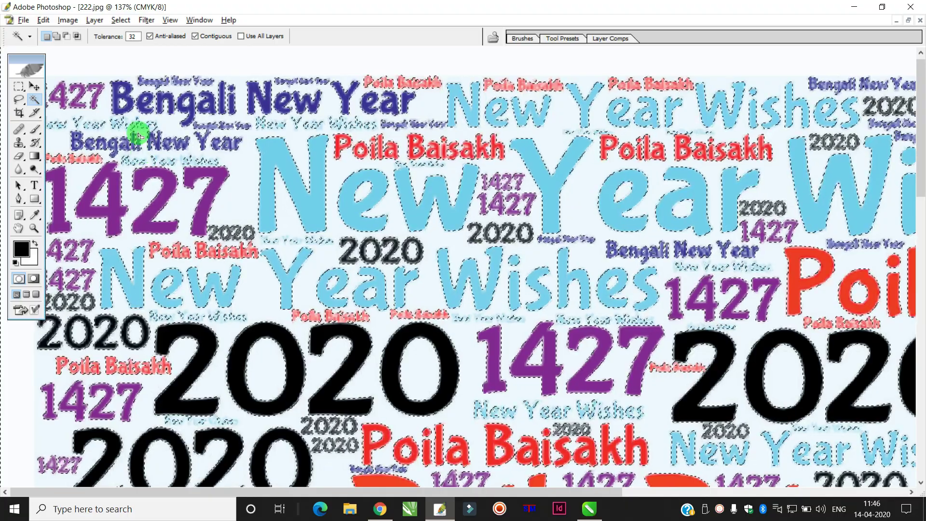
Invert the background selection so it covers the lettering and copy the selected words.
left_click(120, 20)
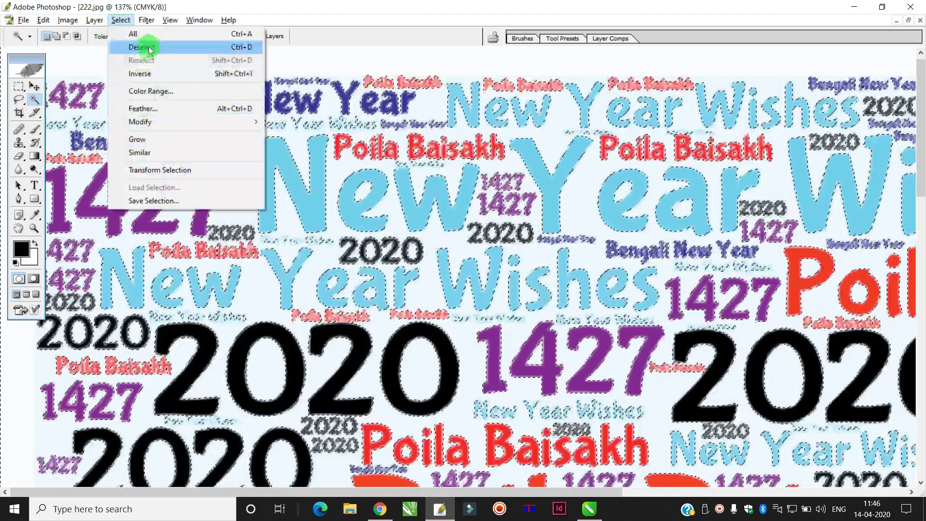
left_click(150, 72)
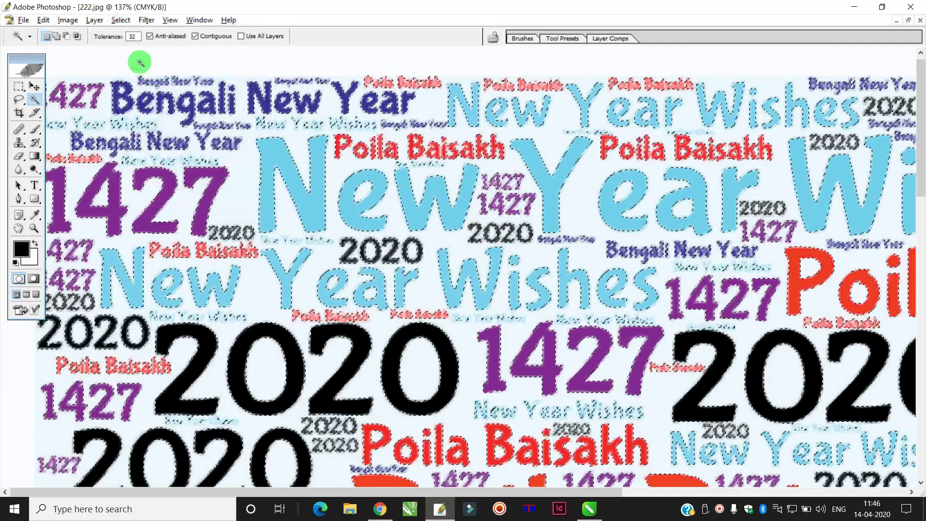
left_click(43, 20)
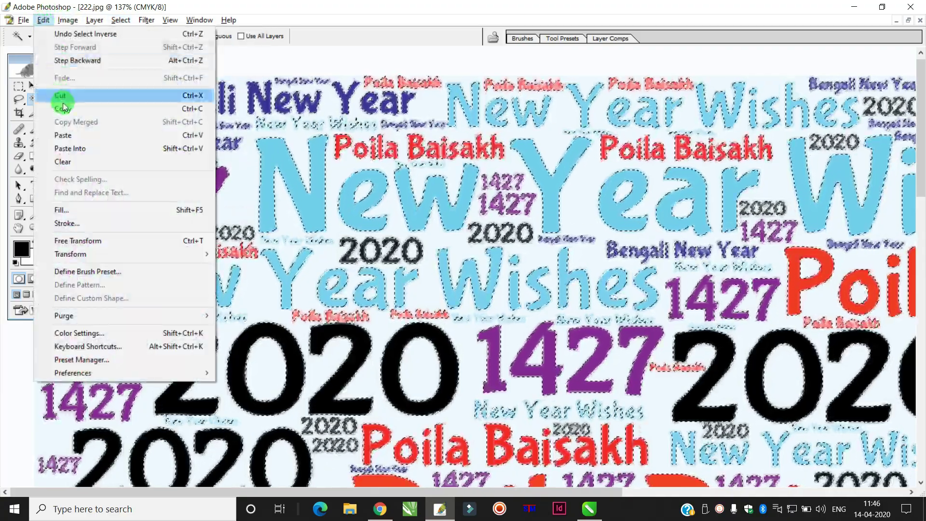
left_click(63, 102)
Create a clipboard-sized 300 pixels/inch RGB Color document with a transparent background and paste the copied words into it.
left_click(24, 19)
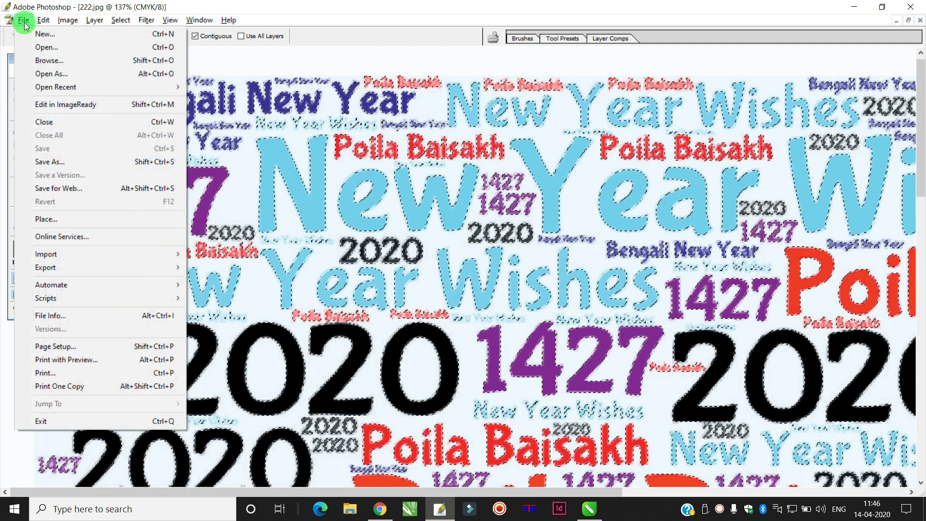
left_click(44, 34)
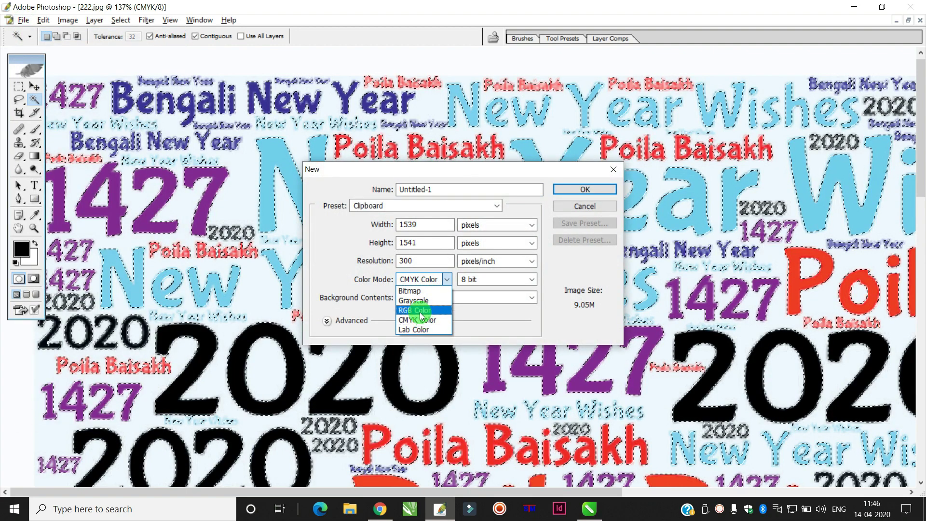
left_click(584, 189)
left_click(44, 20)
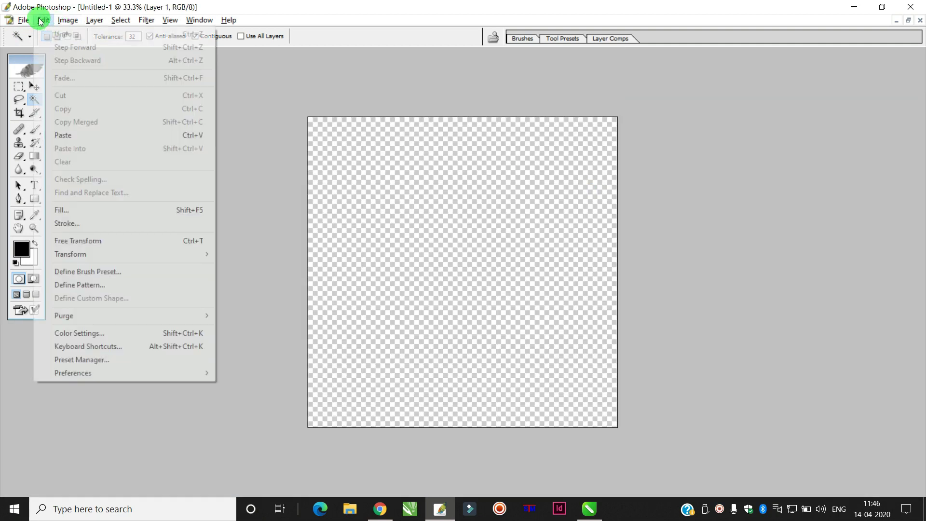
left_click(82, 136)
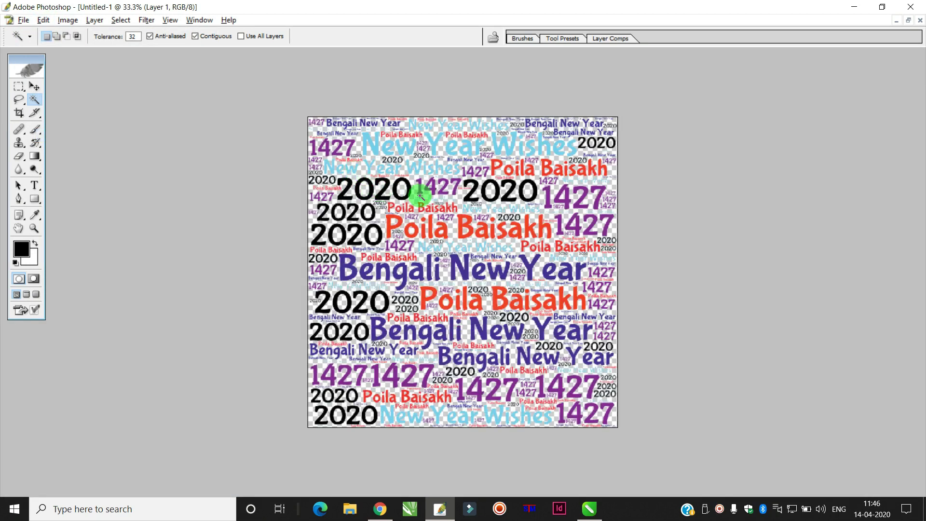
scroll(420, 195, "up", 5)
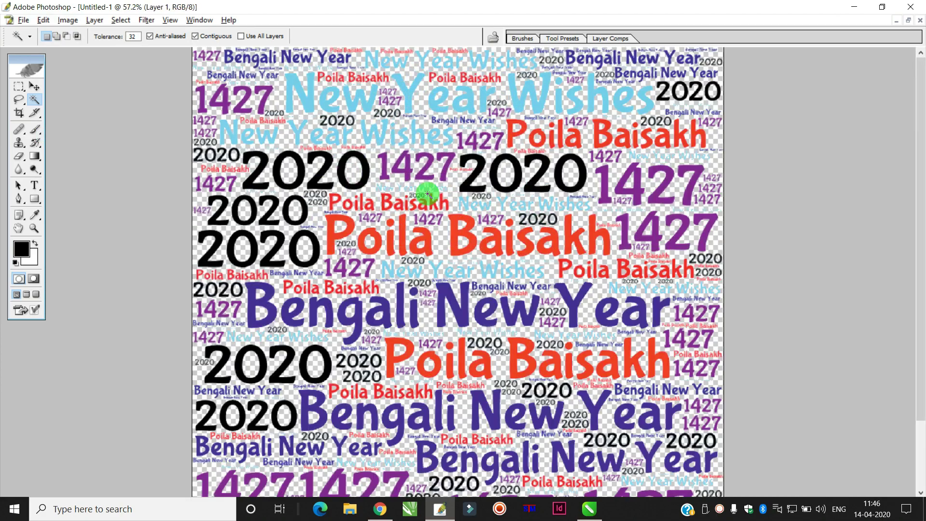
scroll(427, 194, "down", 2)
Save the pasted word cloud to the Desktop as a non-interlaced PNG copy named transparent.
left_click(23, 21)
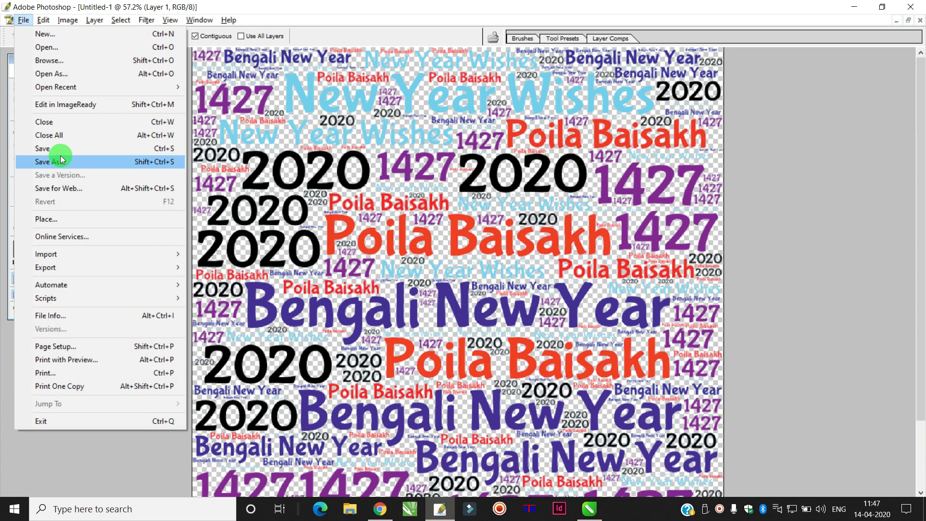
left_click(75, 165)
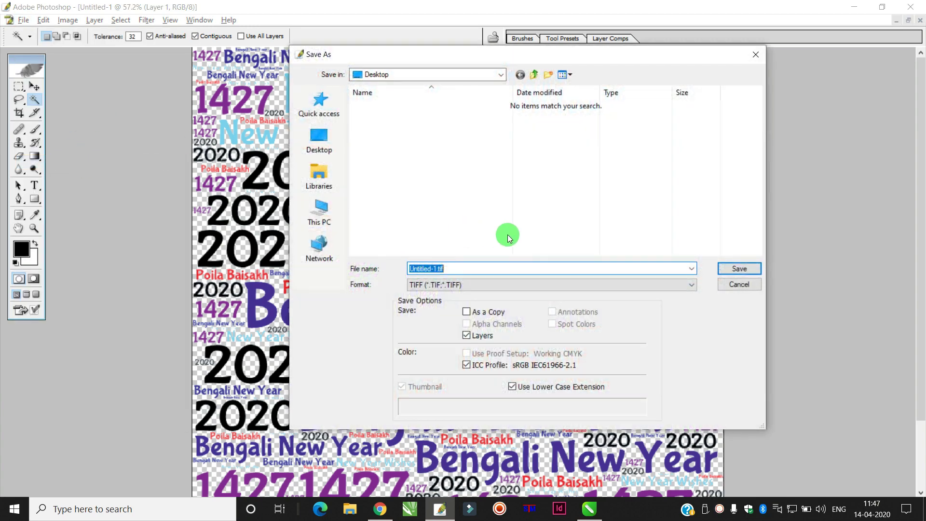
left_click(520, 281)
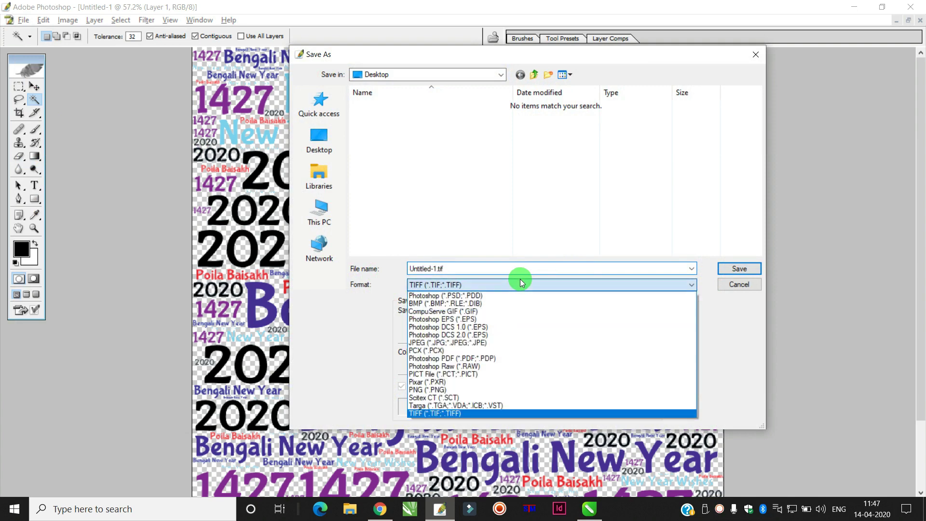
left_click(430, 389)
left_click(449, 272)
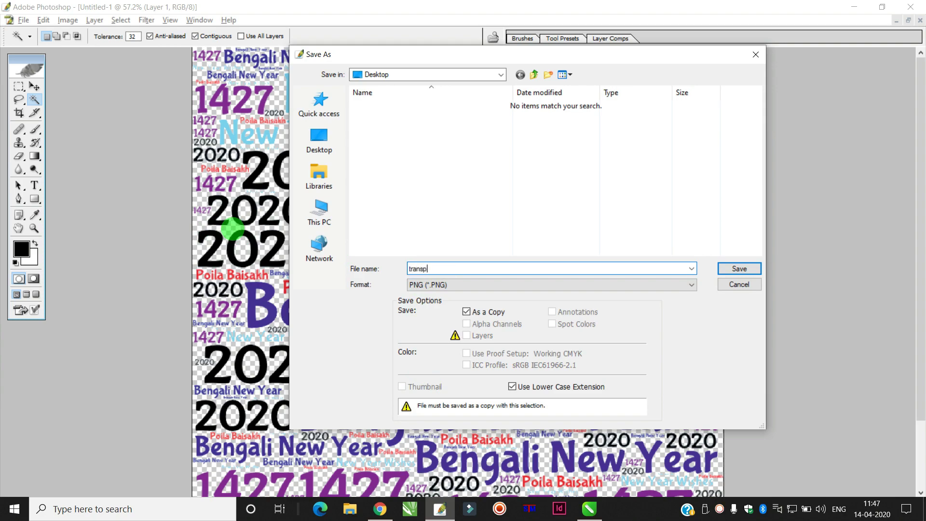
type("transparent")
key("Return")
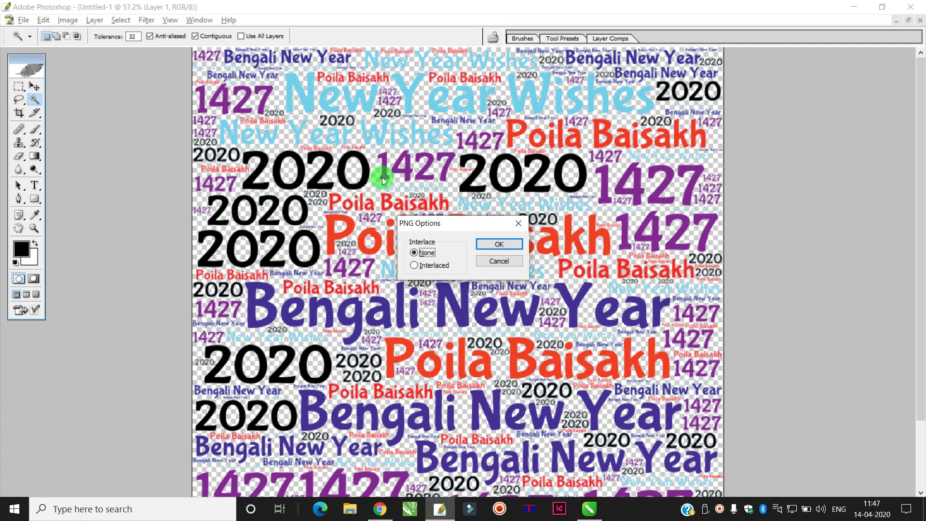
left_click(498, 246)
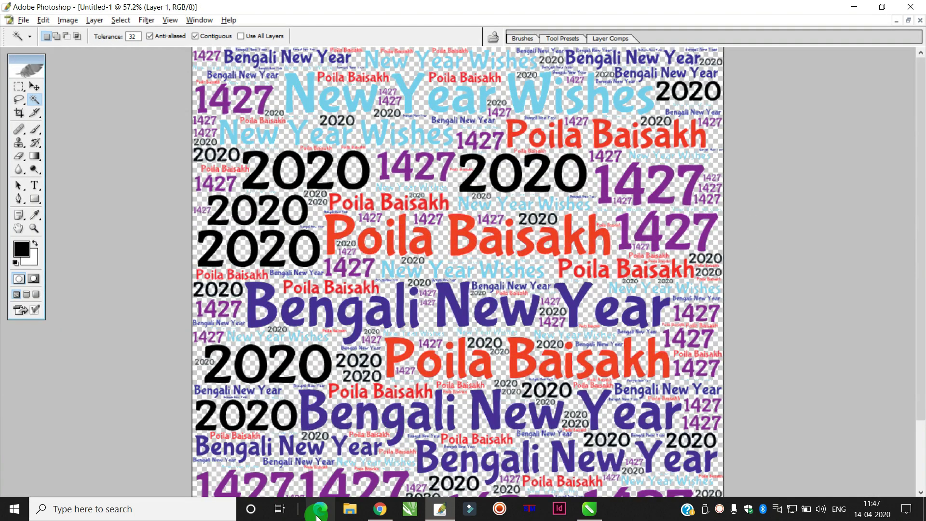
Switch to CorelDRAW and import transparent.png from the Desktop onto the page at its original size.
left_click(593, 514)
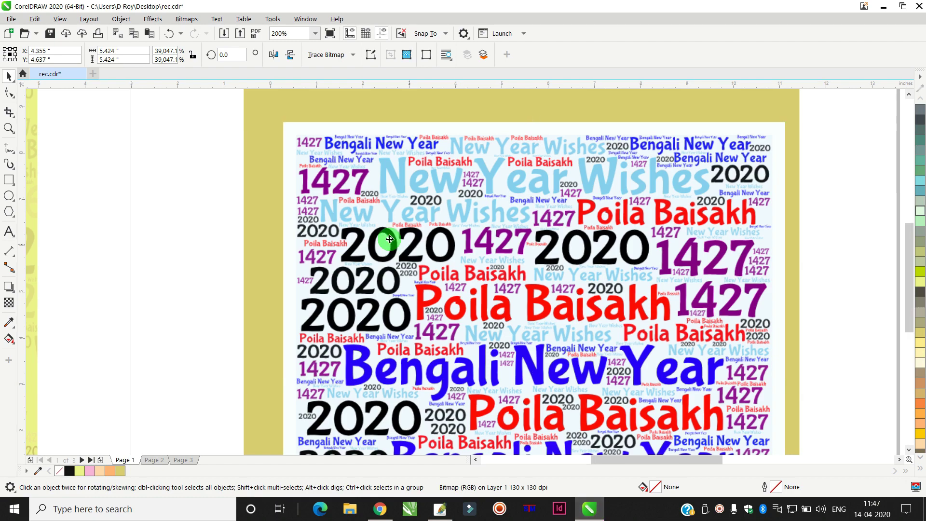
scroll(383, 241, "down", 2)
left_click(294, 116)
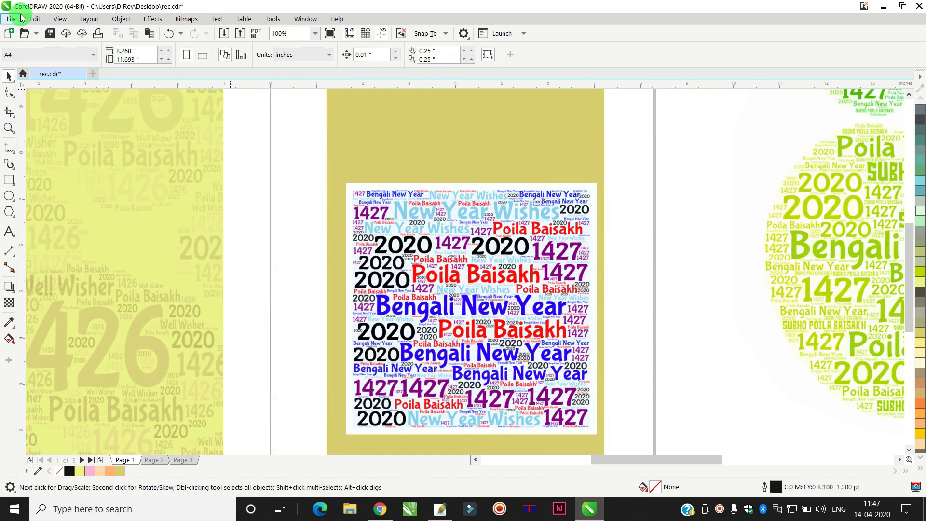
left_click(10, 19)
left_click(41, 207)
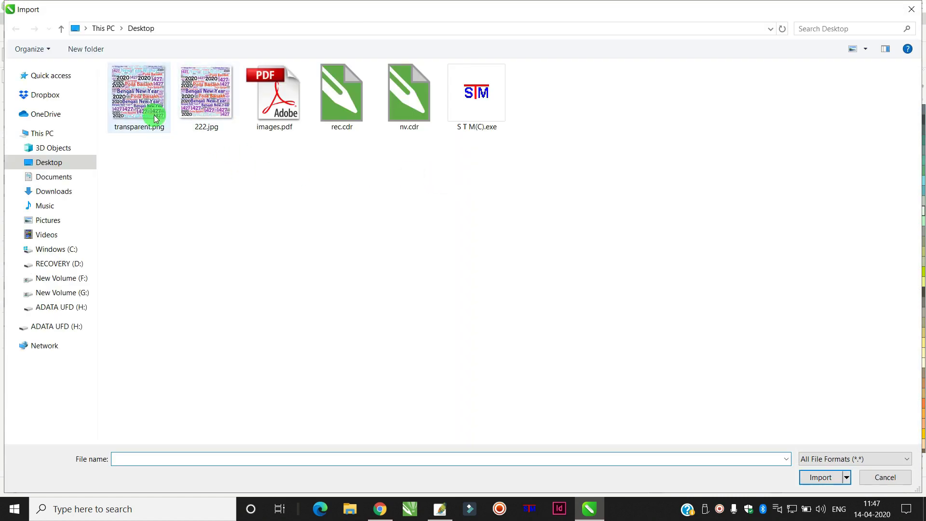
double_click(141, 99)
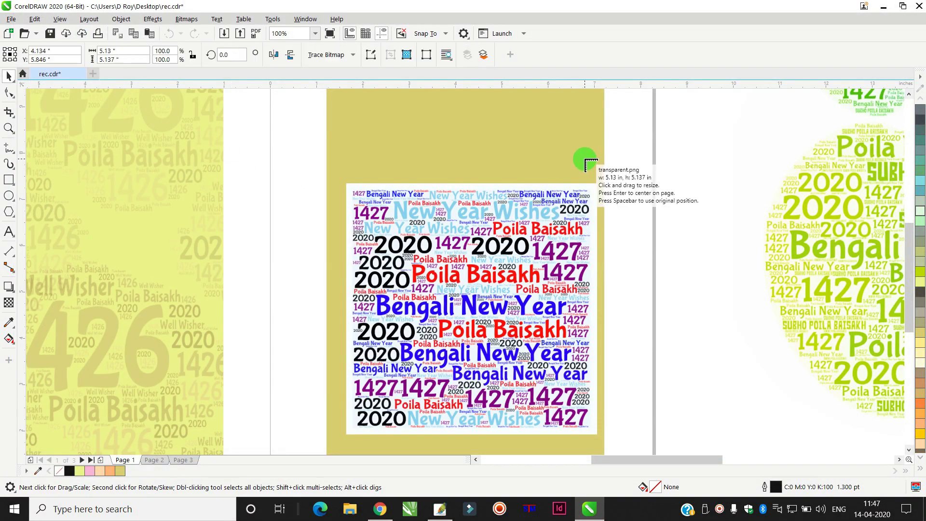
left_click(582, 156)
Move the old word cloud bitmap off the rectangle and place the transparent one over it, enlarged to about 6.24 by 6.25 inches.
scroll(552, 178, "down", 2)
left_click_drag(526, 193, 274, 177)
left_click_drag(583, 180, 446, 119)
left_click_drag(545, 208, 596, 264)
scroll(543, 178, "up", 2)
left_click_drag(617, 172, 600, 172)
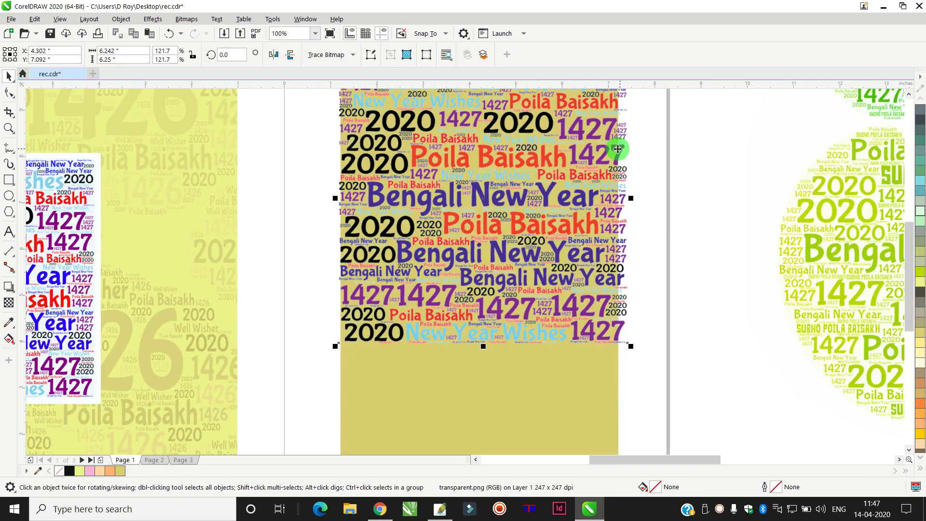
Convert the transparent word cloud to a 300 dpi Grayscale (8-bit) bitmap with anti-aliasing and a transparent background.
left_click(193, 21)
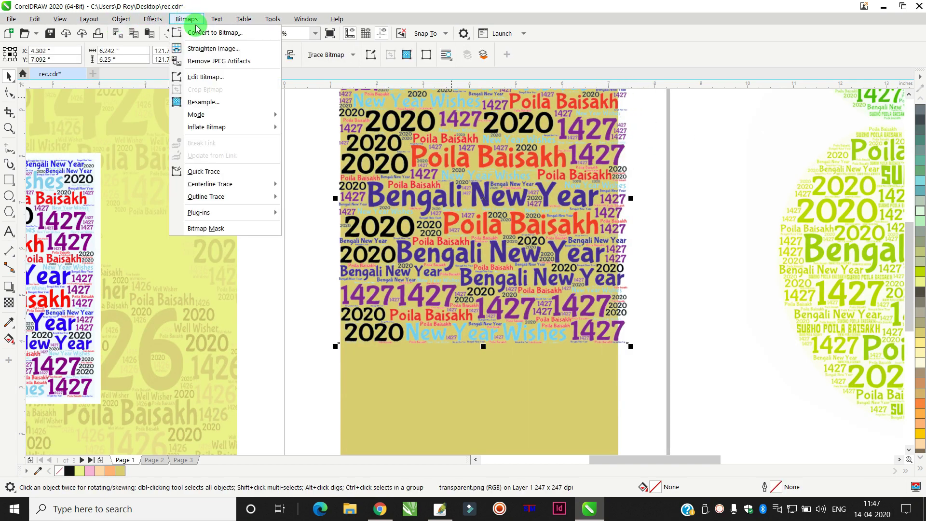
left_click(206, 34)
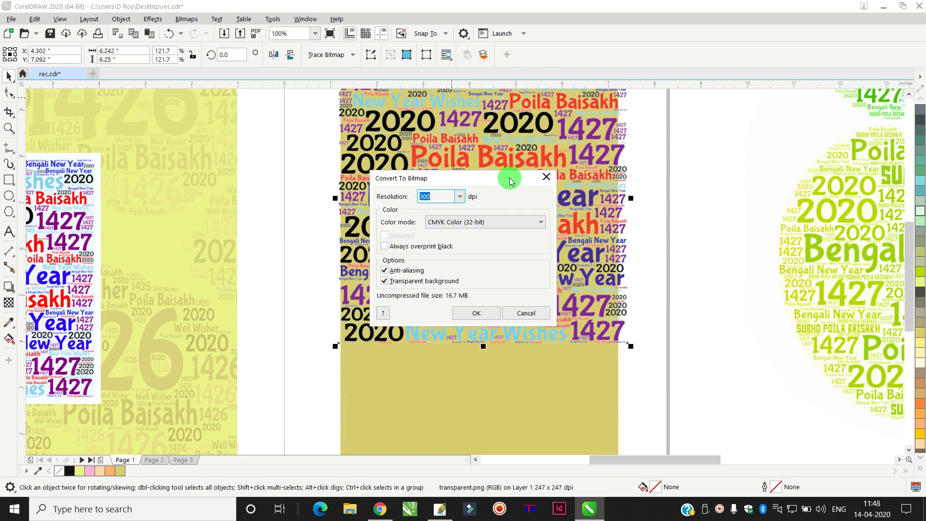
left_click(462, 226)
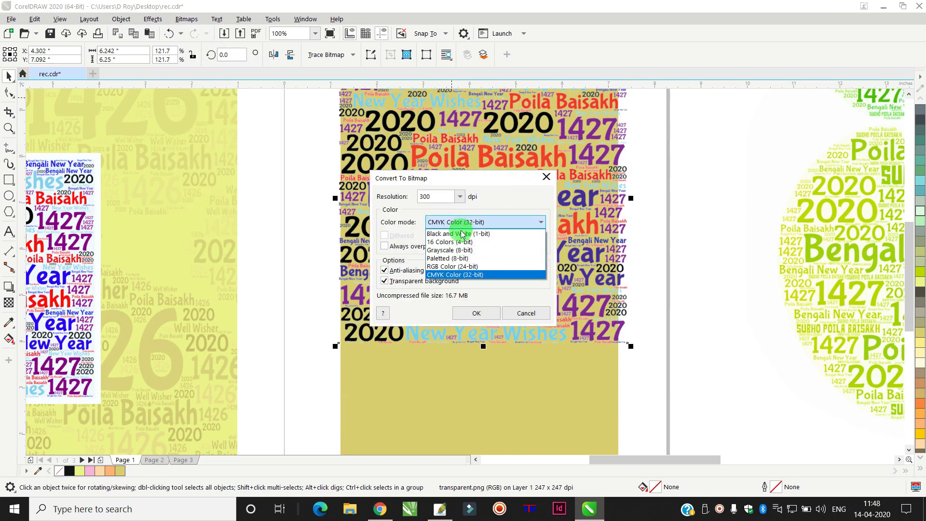
left_click(453, 254)
left_click(476, 313)
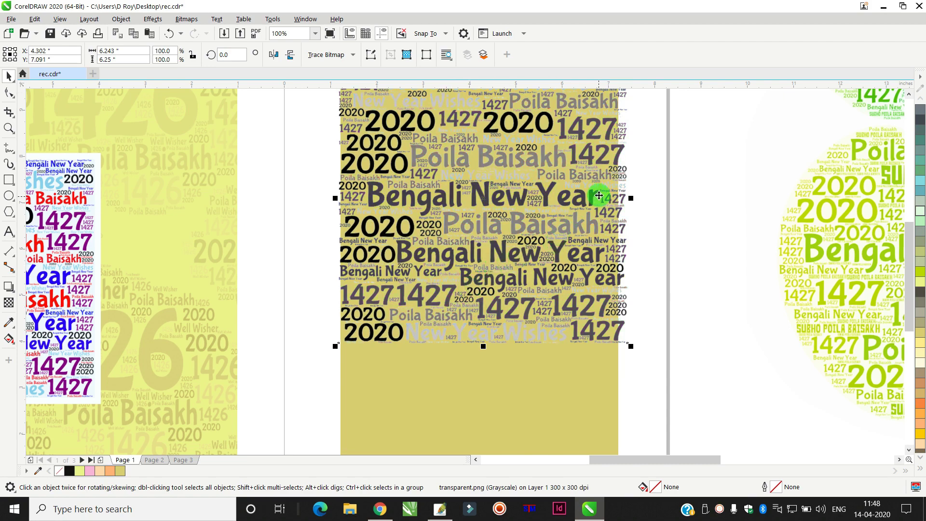
Move the grayscale word cloud down on the rectangle and enlarge it to about 6.57 inches square.
left_click_drag(600, 188, 599, 217)
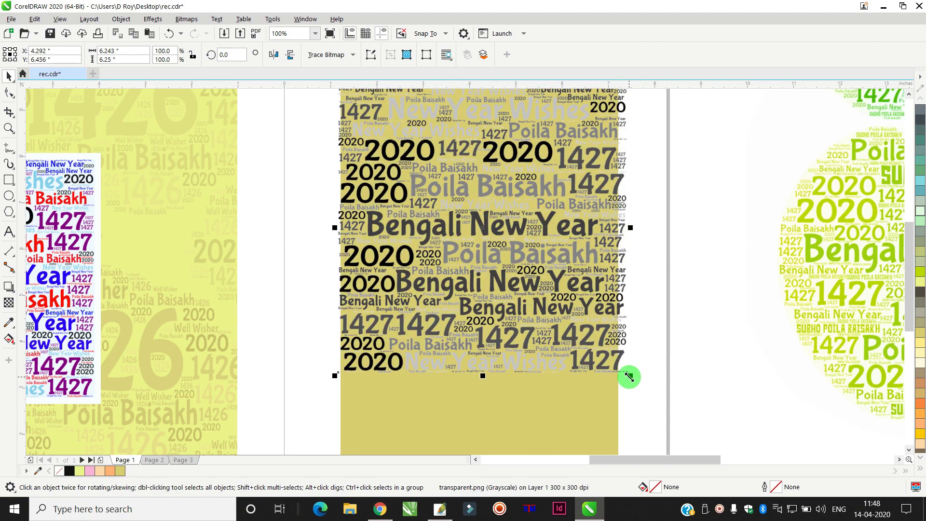
left_click_drag(636, 381, 580, 302)
scroll(604, 314, "down", 1)
scroll(595, 286, "up", 1)
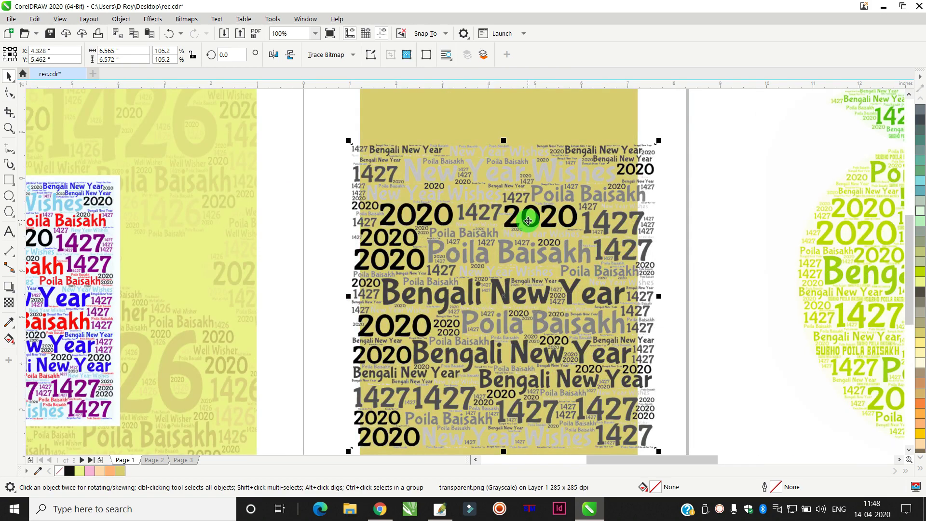
scroll(537, 274, "down", 1)
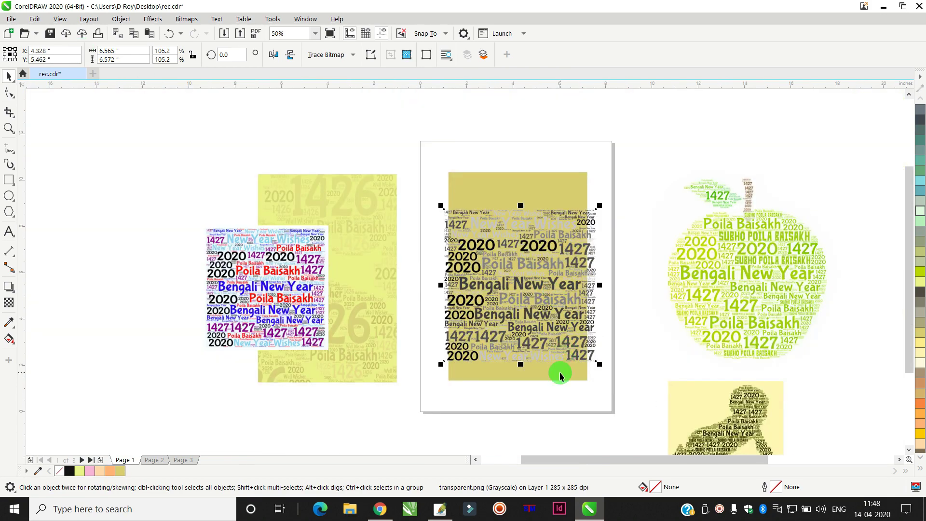
PowerClip the grayscale word cloud inside the 6 by 9 inch tan rectangle.
scroll(547, 279, "up", 1)
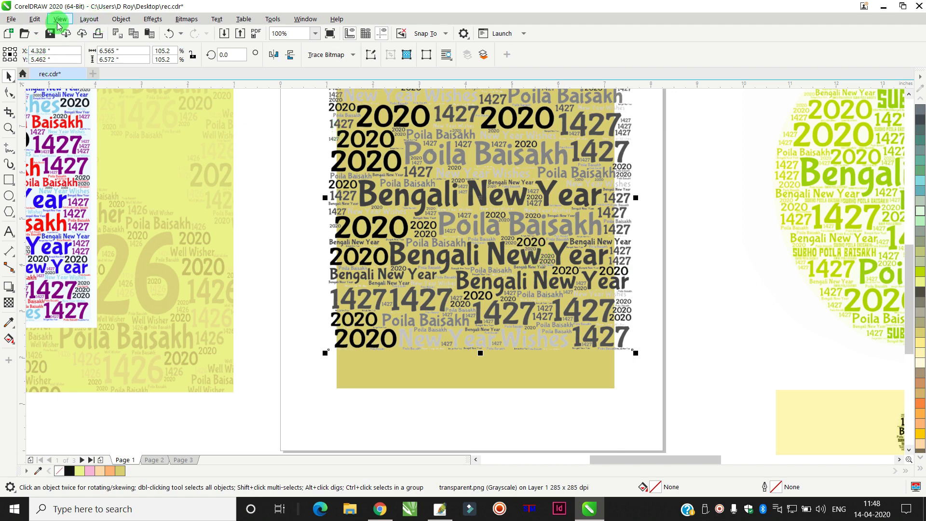
left_click(121, 19)
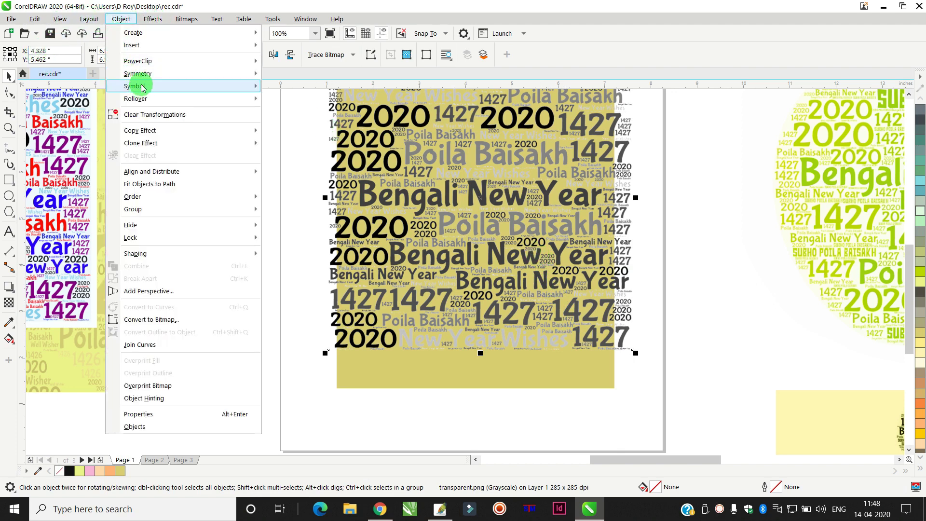
mouse_move(147, 60)
left_click(295, 62)
left_click(432, 368)
Edit the rectangle's PowerClip contents and place a copy of the word cloud directly above the original, edges meeting.
double_click(537, 285)
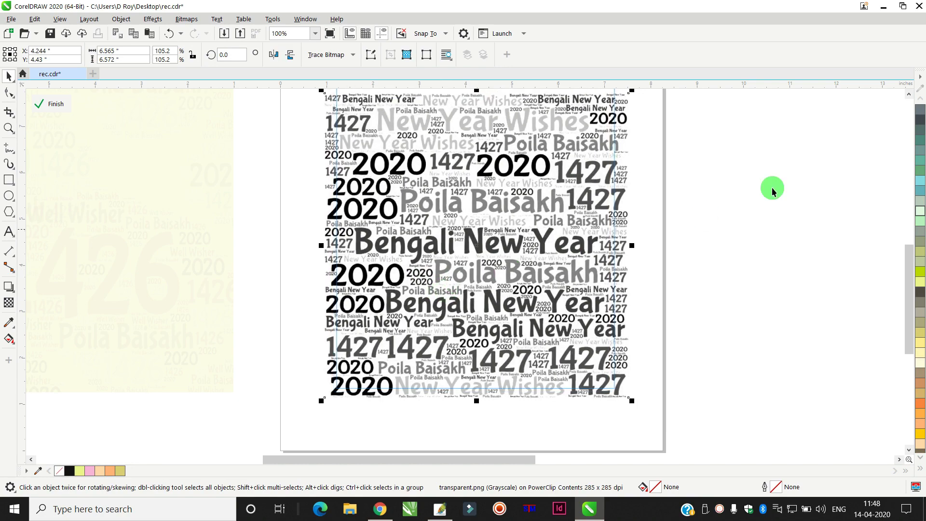
scroll(714, 196, "down", 3)
scroll(682, 217, "up", 2)
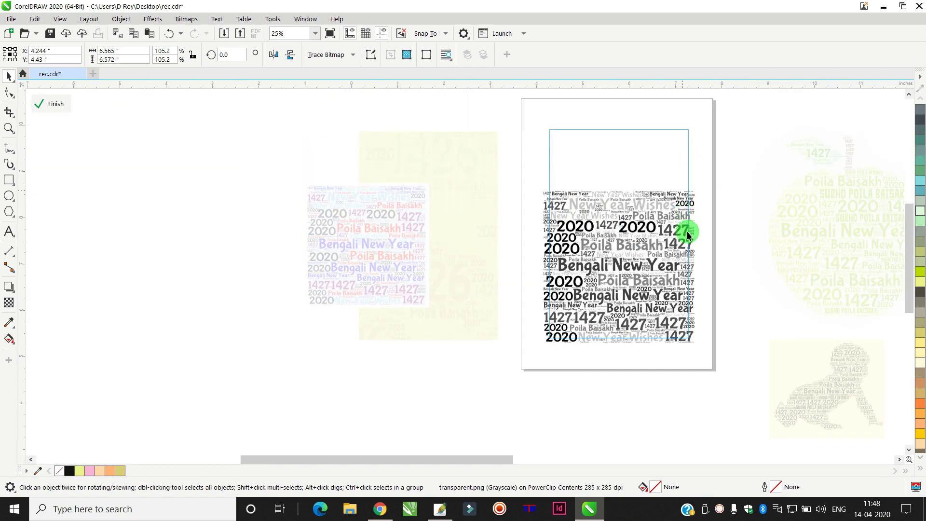
scroll(639, 356, "down", 1)
left_click_drag(639, 355, 619, 207)
scroll(594, 238, "up", 1)
left_click_drag(594, 238, 606, 261)
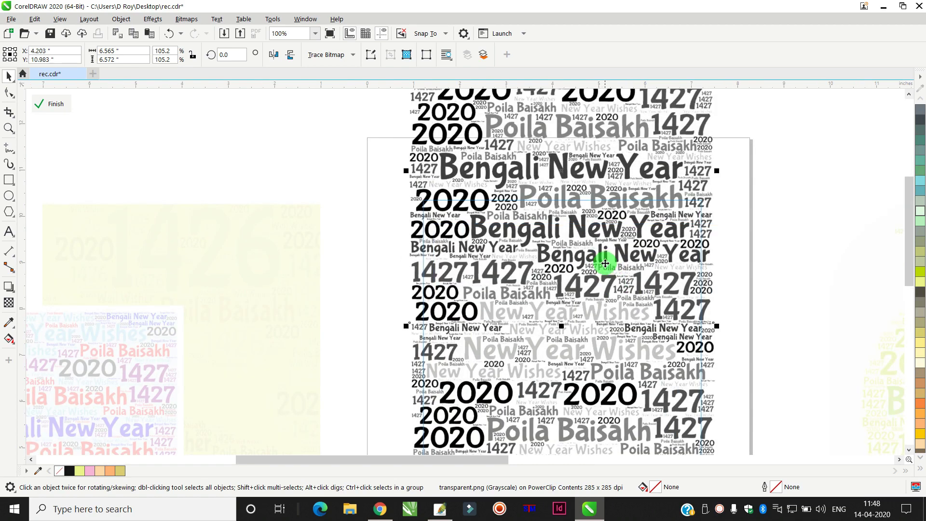
Convert both stacked word clouds into a single 300 dpi CMYK Color (32-bit) bitmap with anti-aliasing and a transparent background.
left_click(558, 368, "shift")
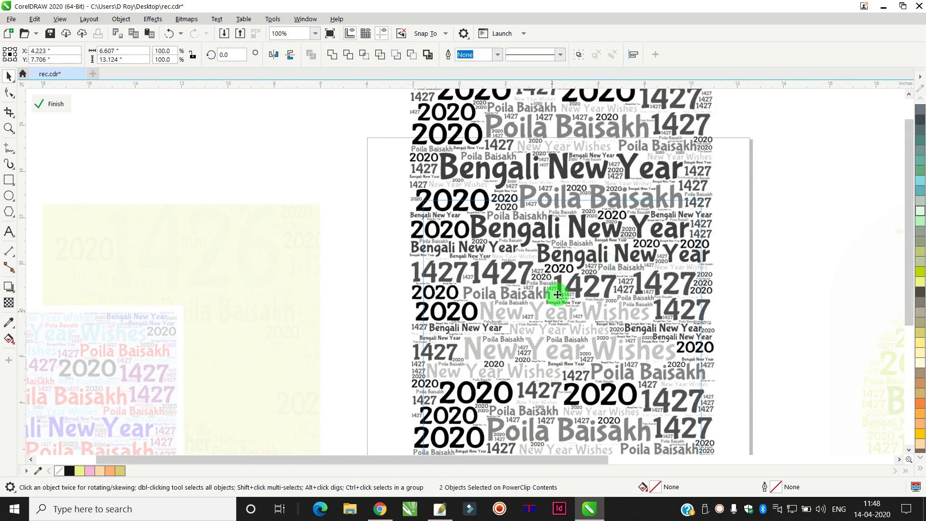
scroll(558, 295, "down", 1)
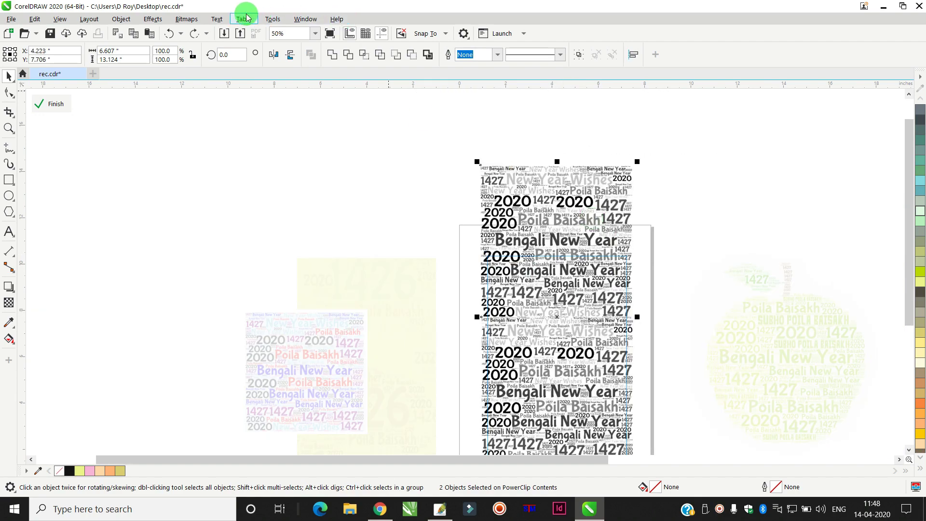
left_click(187, 19)
left_click(227, 33)
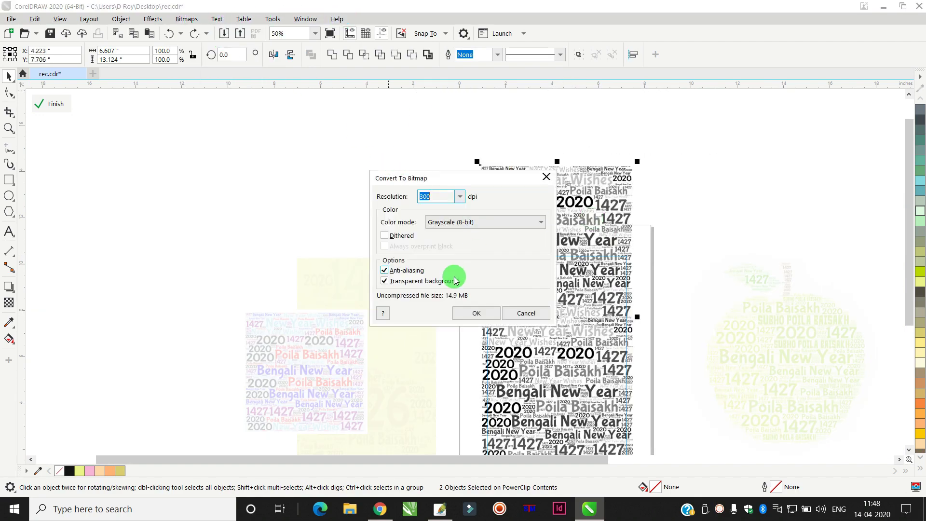
left_click(467, 222)
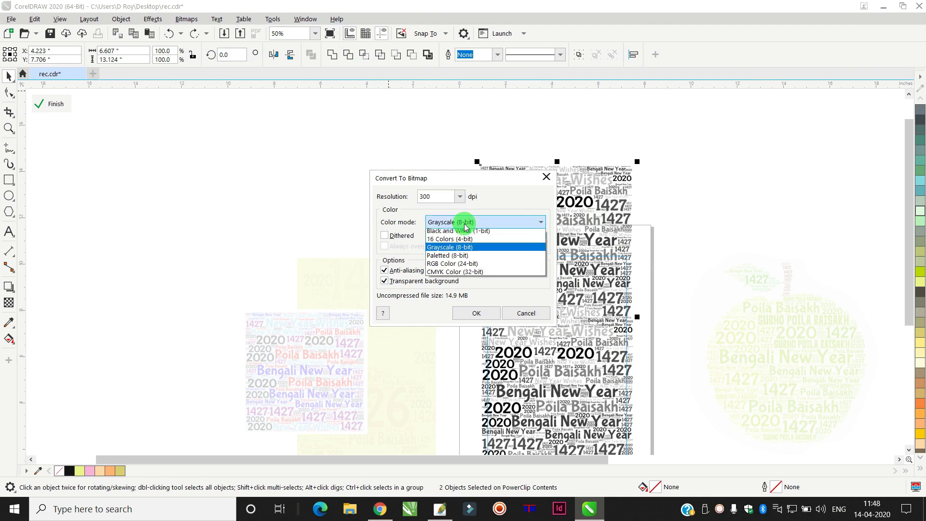
left_click(438, 276)
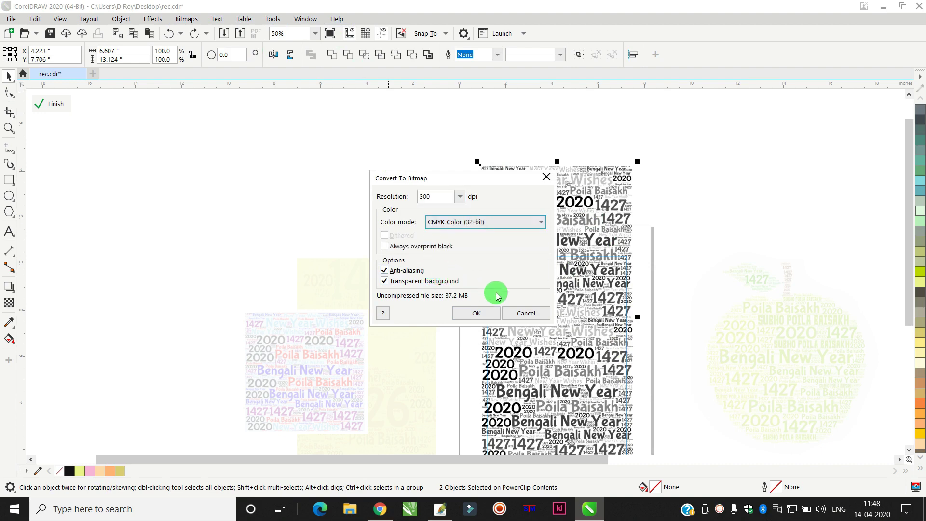
left_click(481, 314)
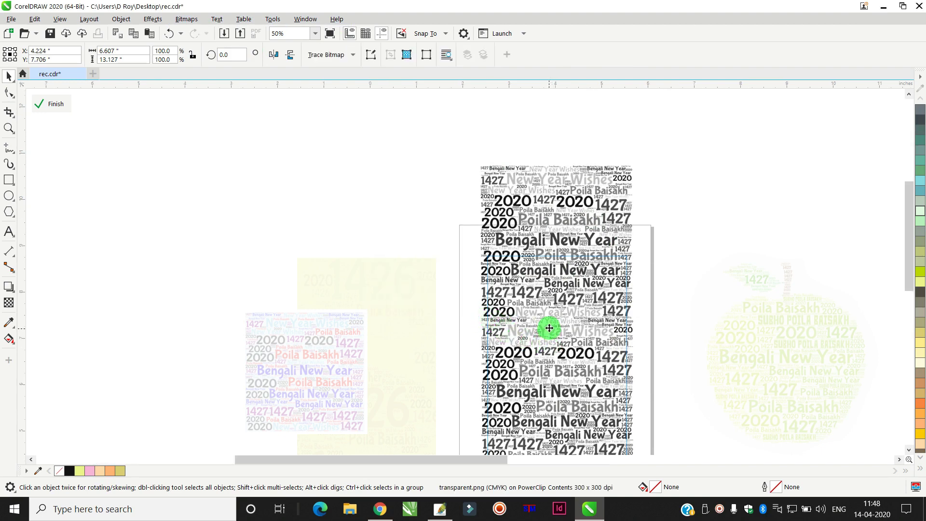
Tint the combined bitmap using Color Balance with Cyan–Red 69, Magenta–Green -3 and Yellow–Blue 22.
scroll(547, 325, "up", 4)
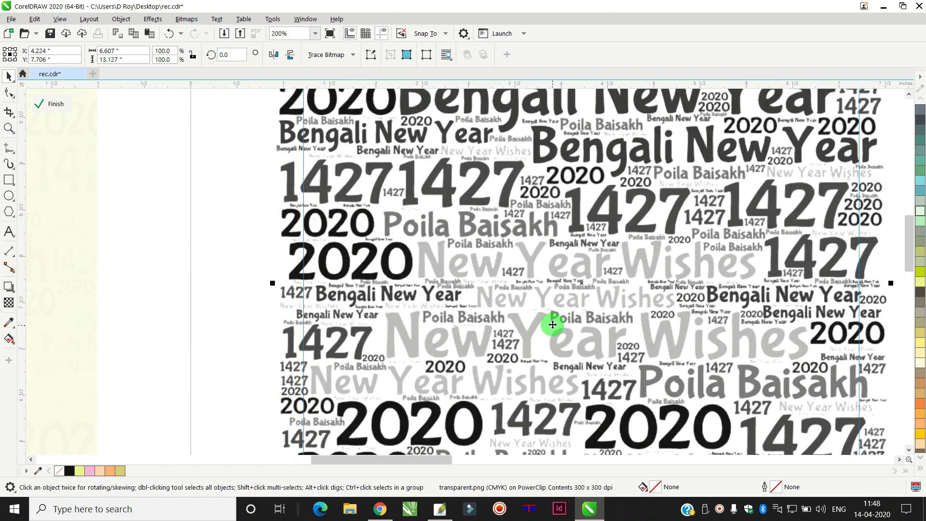
left_click(152, 20)
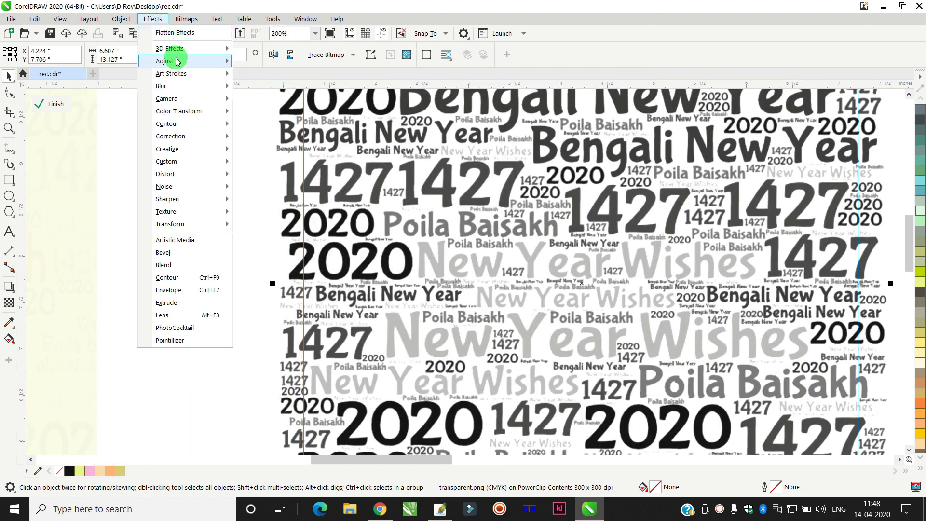
mouse_move(176, 62)
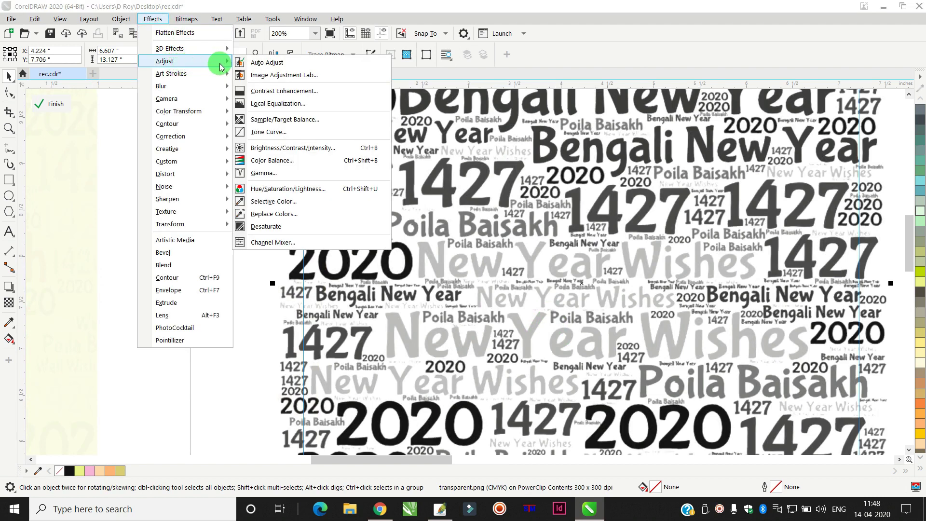
left_click(281, 163)
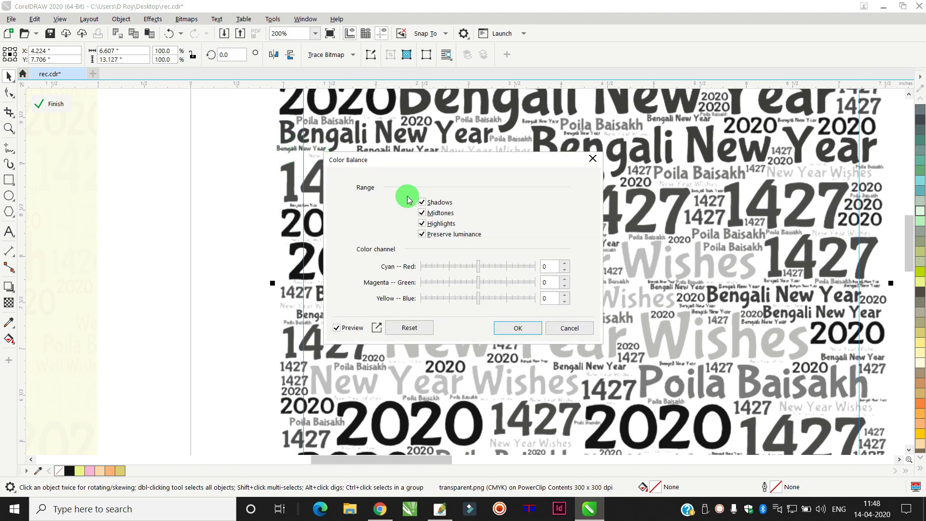
left_click_drag(470, 163, 325, 52)
left_click_drag(333, 155, 372, 153)
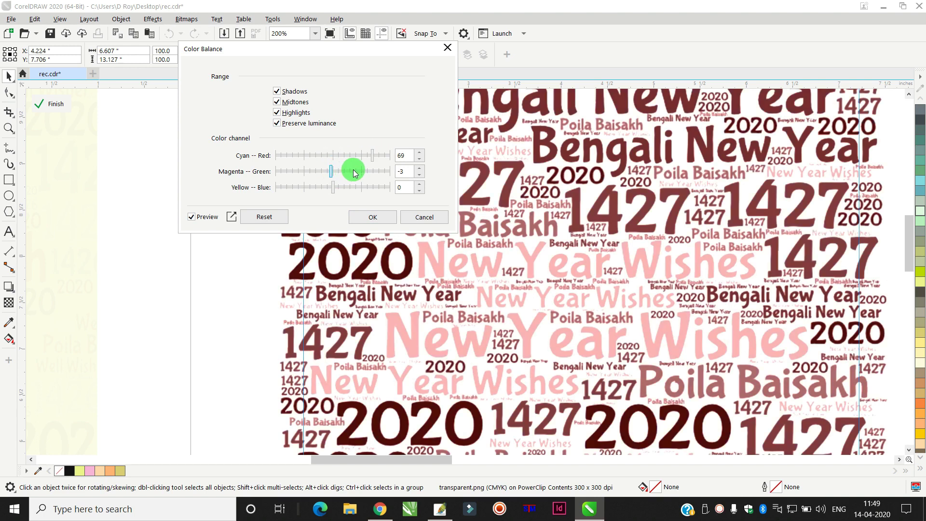
left_click(331, 171)
left_click_drag(332, 194, 337, 190)
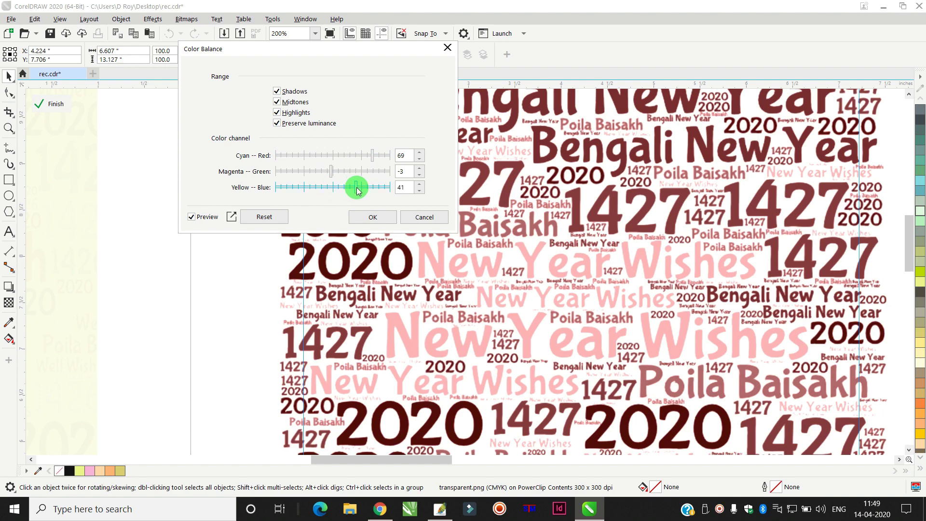
left_click_drag(358, 189, 346, 190)
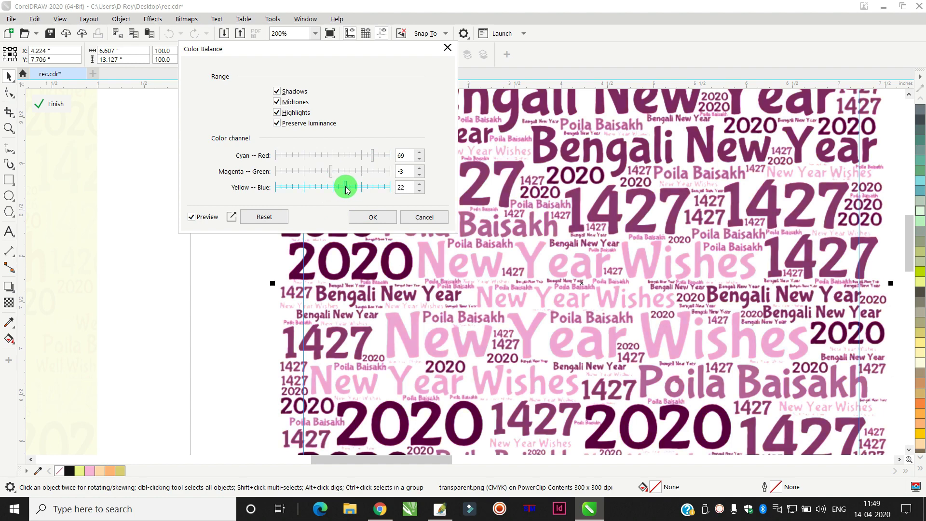
left_click(357, 215)
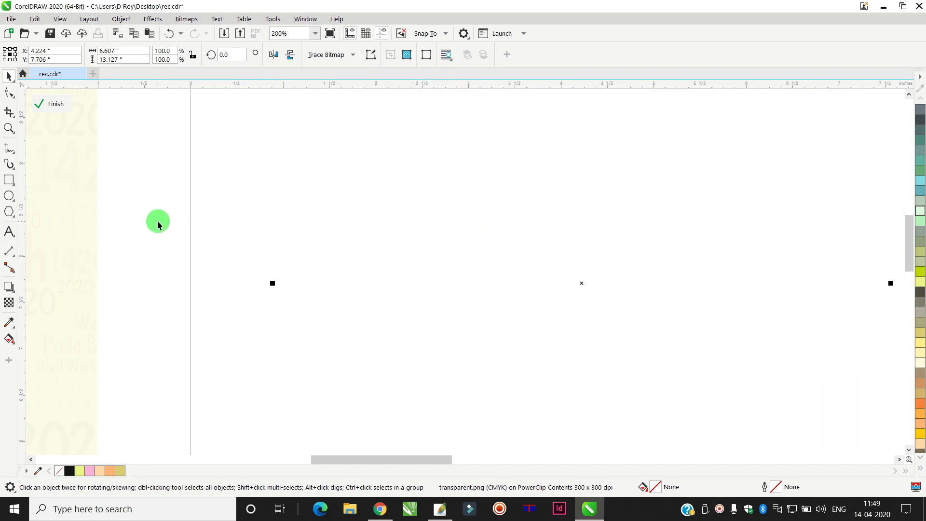
Apply a uniform transparency of 85 to the tinted bitmap and finish editing the PowerClip contents.
left_click(485, 219)
scroll(486, 219, "down", 3)
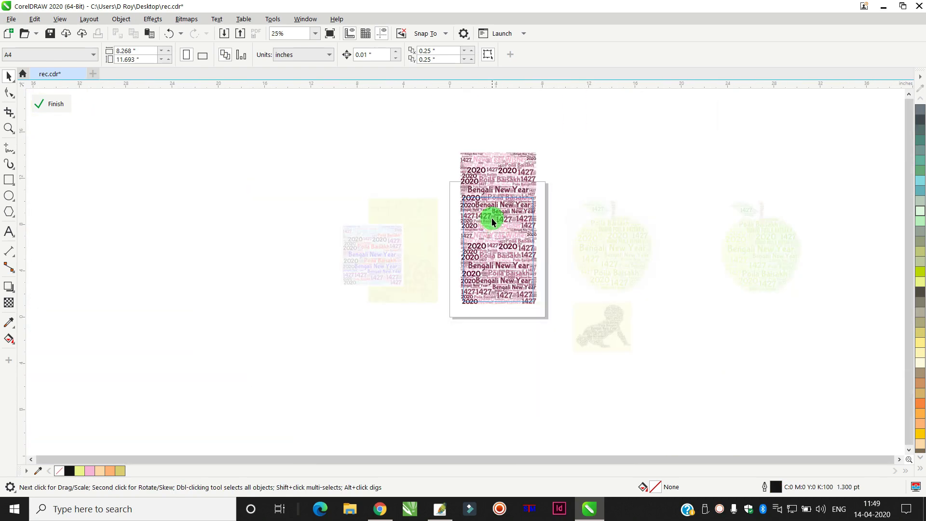
scroll(506, 243, "up", 1)
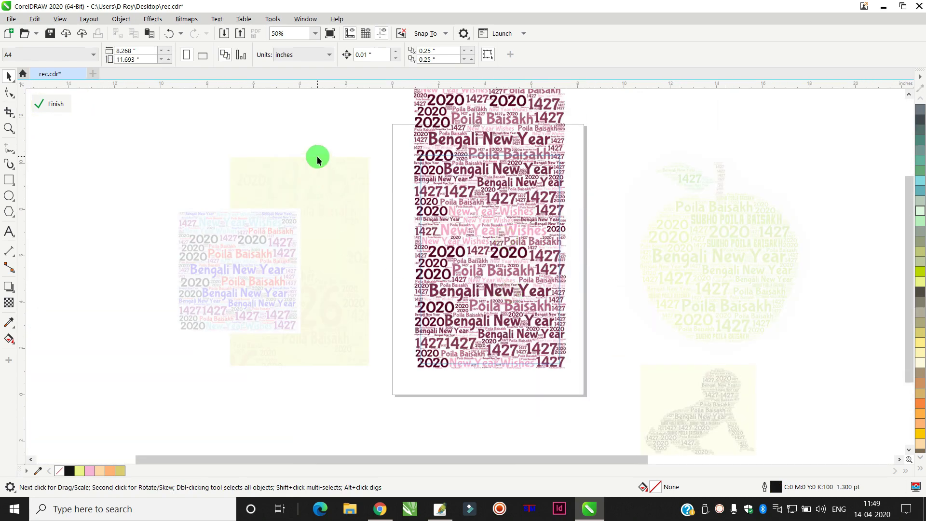
left_click(473, 179)
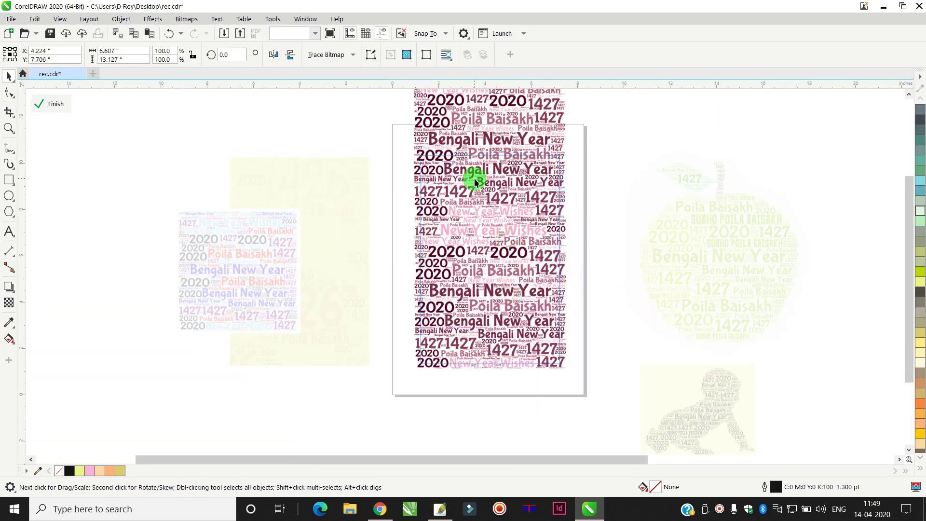
left_click(9, 303)
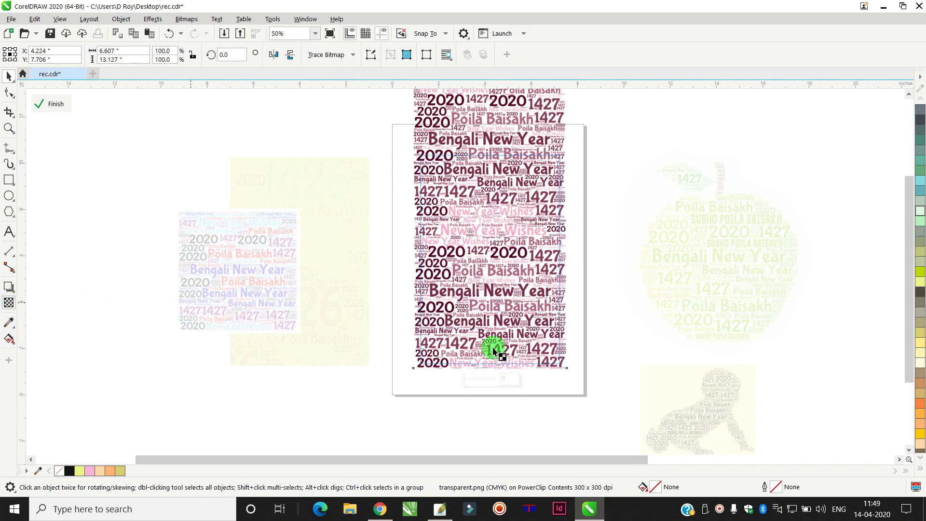
left_click_drag(465, 385, 488, 384)
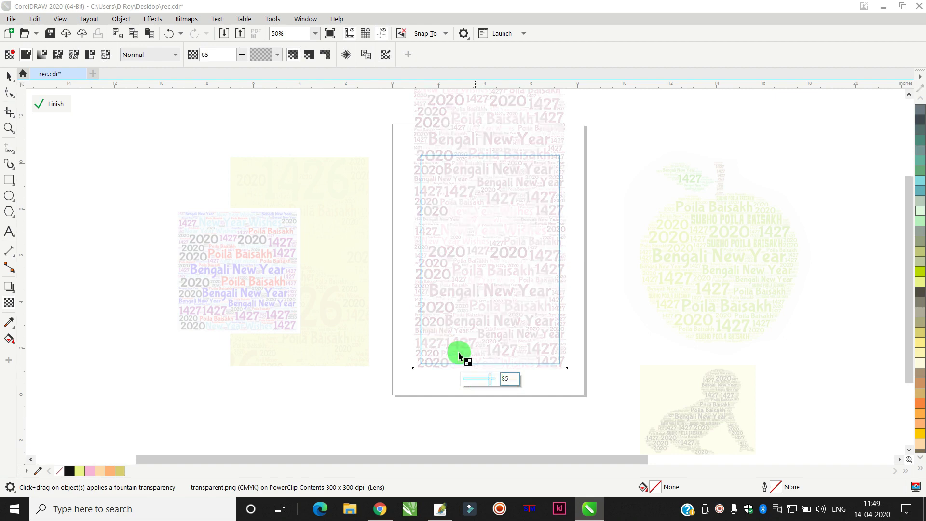
left_click(8, 76)
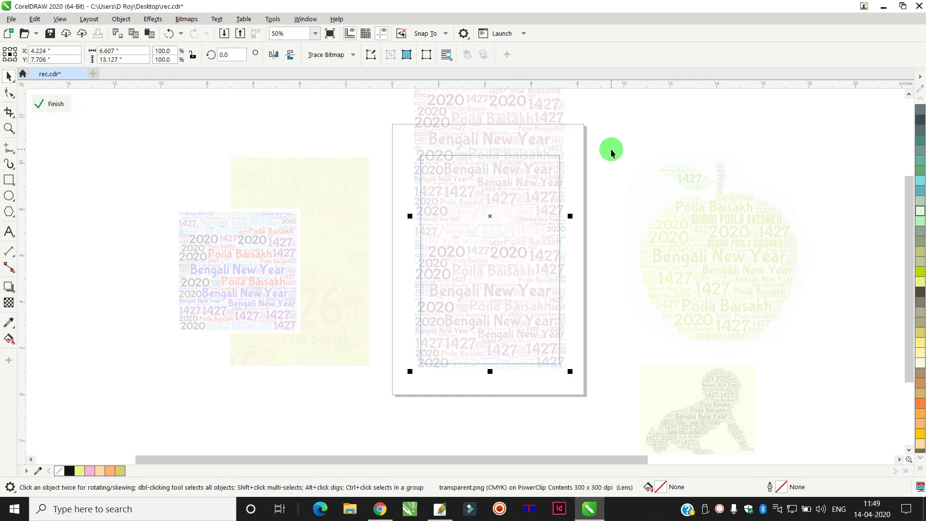
left_click(611, 148)
left_click(517, 273)
Move the coloured word cloud bitmap left, clear of the yellow 1426 poster, and try repositioning that poster.
scroll(488, 289, "up", 1)
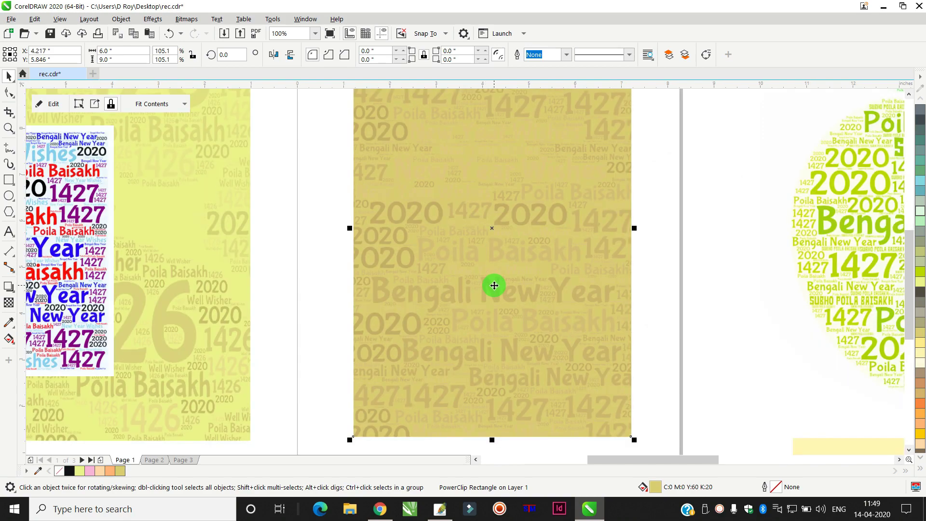
scroll(494, 284, "down", 1)
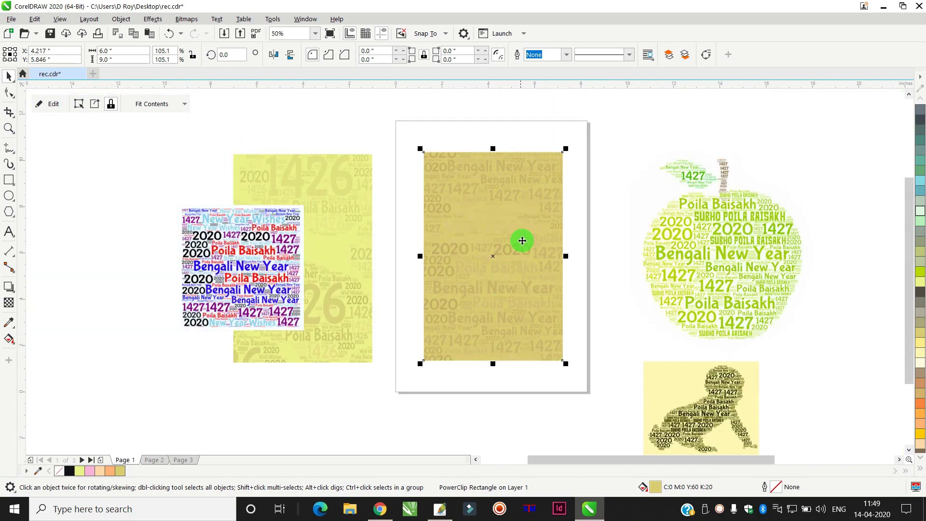
left_click(613, 191)
scroll(514, 226, "up", 3)
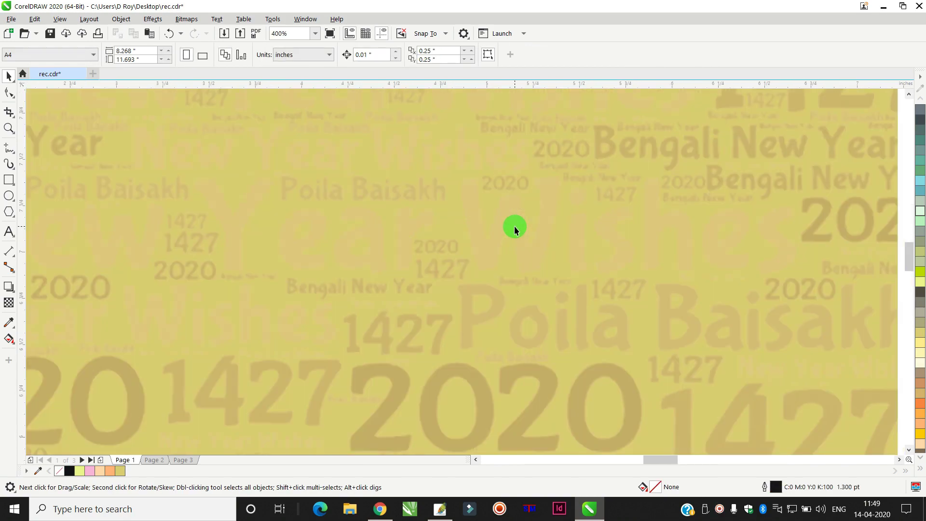
scroll(514, 226, "down", 3)
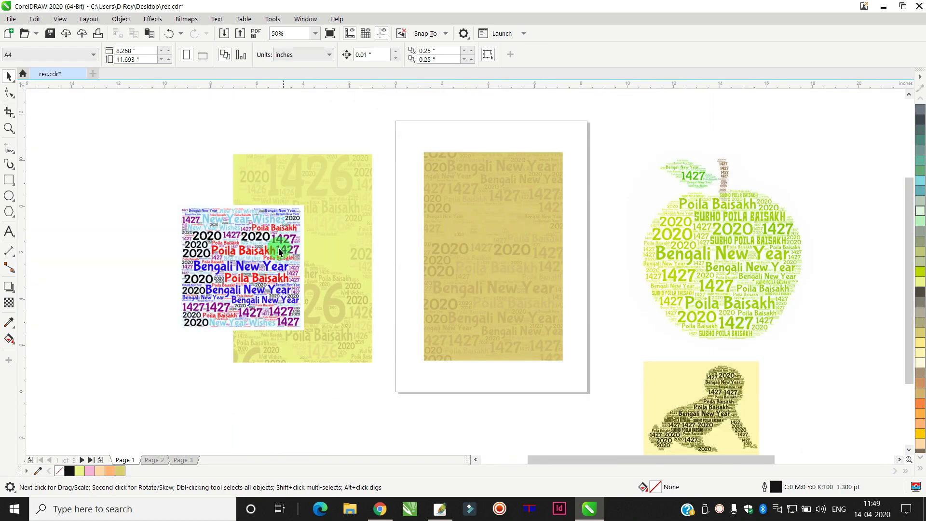
left_click_drag(279, 251, 145, 214)
left_click(346, 222)
left_click_drag(371, 203, 396, 175)
Enlarge the faded word cloud inside the tan rectangle's PowerClip to about 9.71 by 22.23 inches and leave content editing.
scroll(491, 253, "up", 1)
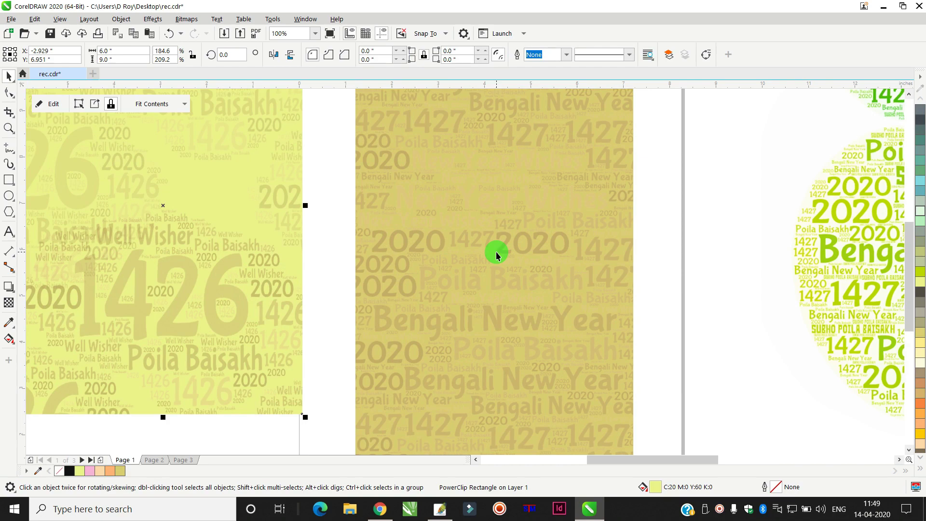
scroll(496, 250, "down", 2)
left_click(594, 234, "ctrl")
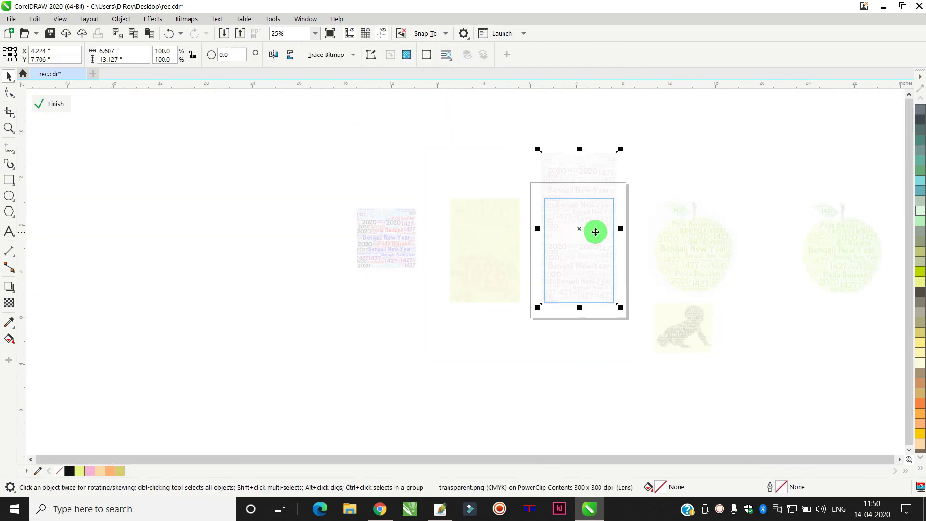
left_click(637, 170)
left_click(609, 171)
left_click_drag(622, 236, 632, 235)
scroll(632, 235, "down", 1)
left_click_drag(607, 192, 632, 157)
scroll(627, 233, "up", 1)
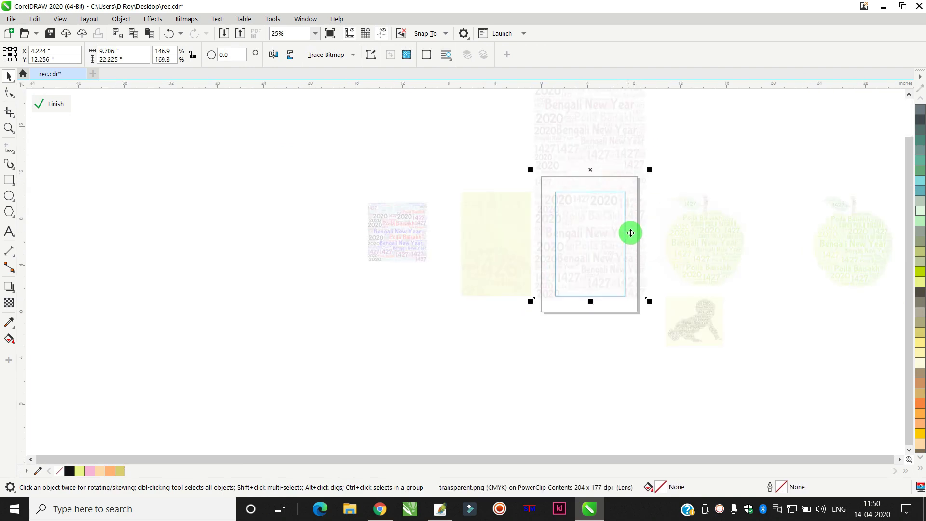
left_click(571, 239, "ctrl")
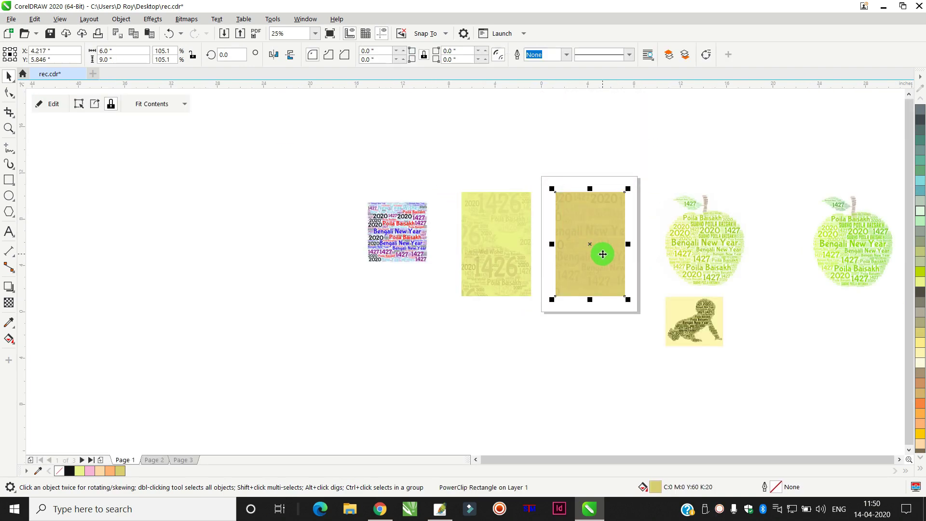
Lower the transparency of the word cloud inside the tan poster's PowerClip and finish editing the contents.
scroll(603, 254, "up", 2)
scroll(637, 256, "down", 2)
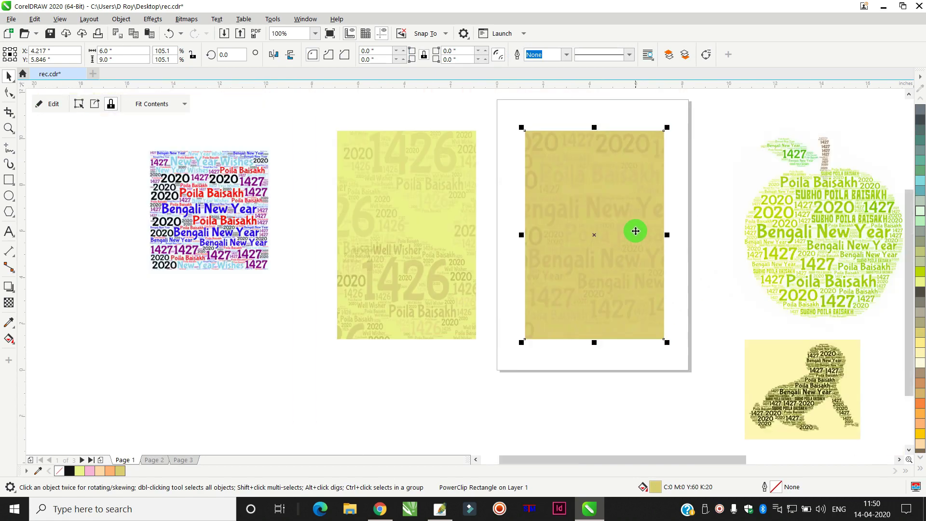
scroll(624, 195, "up", 2)
left_click(641, 220, "ctrl")
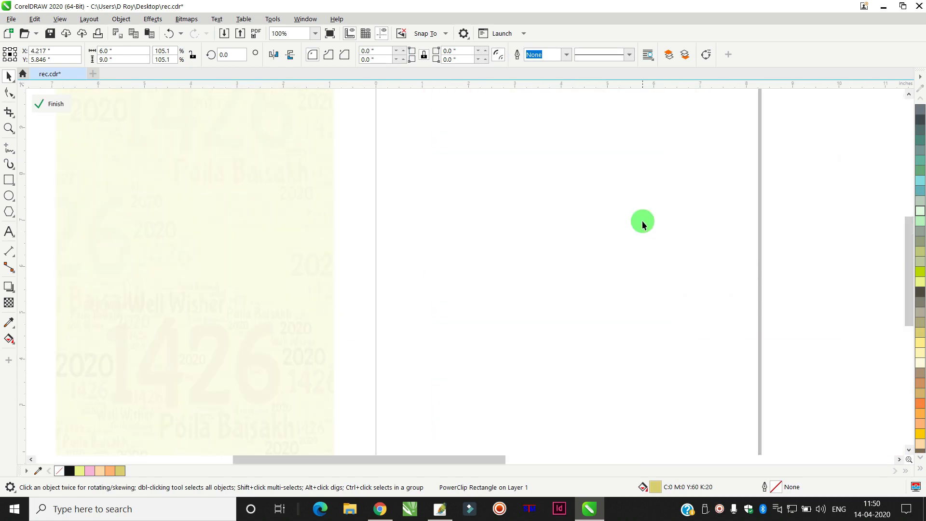
scroll(647, 218, "down", 3)
scroll(660, 284, "up", 1)
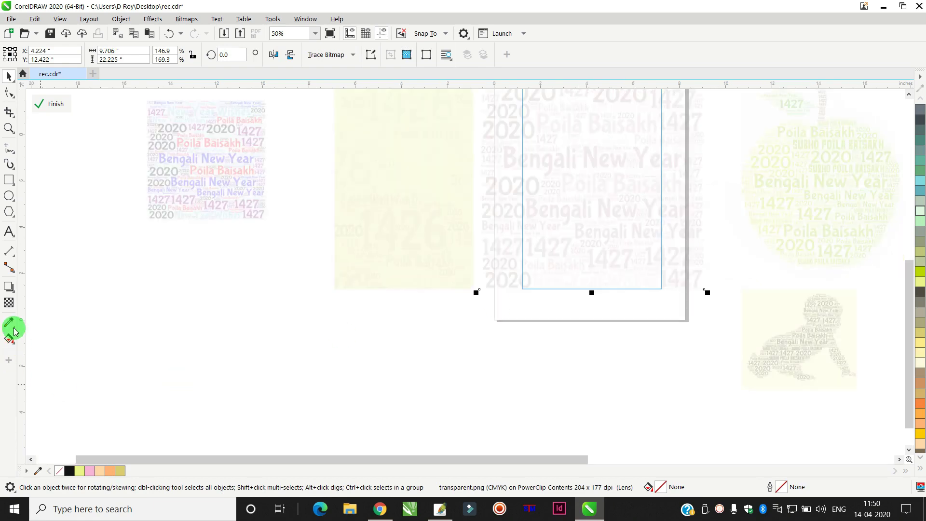
left_click(9, 302)
left_click_drag(595, 303, 593, 303)
left_click(9, 77)
scroll(470, 252, "down", 2)
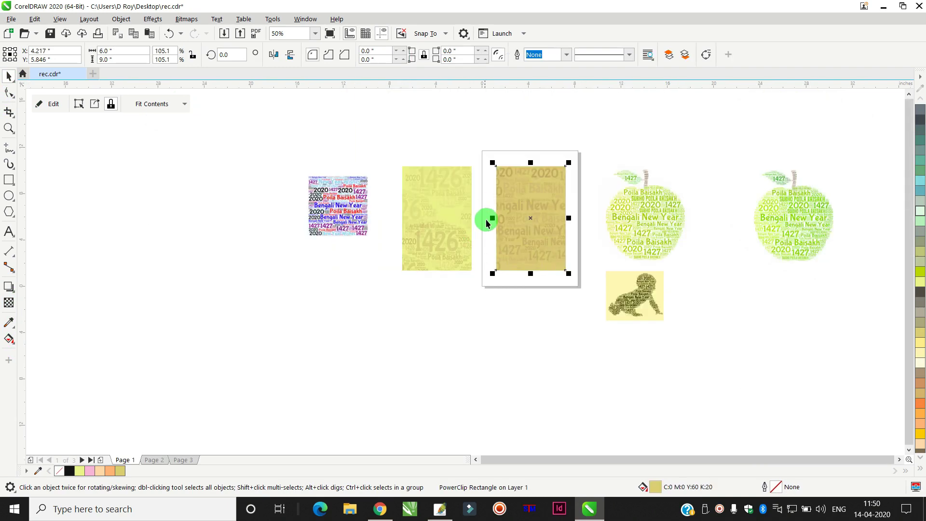
Move the yellow 1426 poster right so it sits directly beside the tan poster, and deselect it.
scroll(490, 201, "up", 2)
left_click_drag(407, 212, 427, 215)
left_click(326, 347)
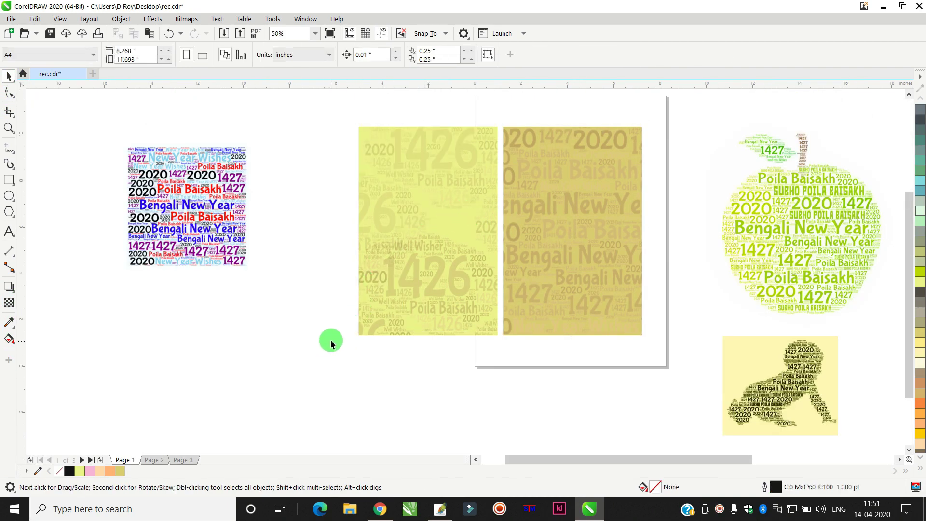
scroll(321, 324, "down", 1)
scroll(408, 234, "up", 1)
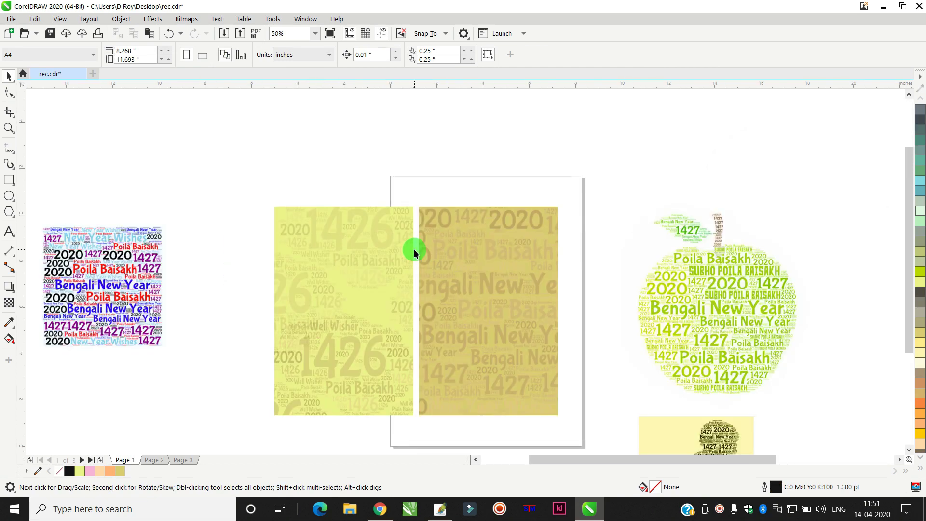
Import transparent.png below the coloured word cloud and enlarge it to about 10.46 by 10.47 inches.
key("ctrl+i")
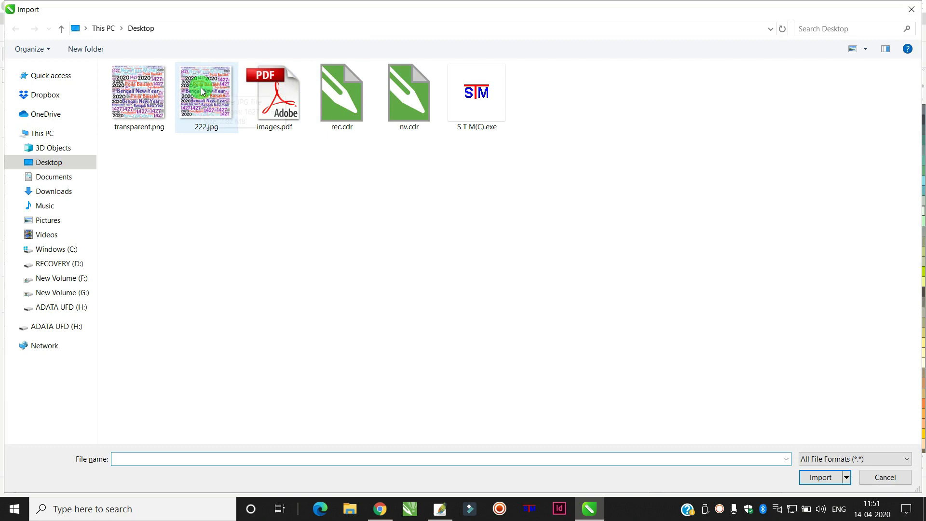
double_click(158, 88)
scroll(523, 140, "down", 1)
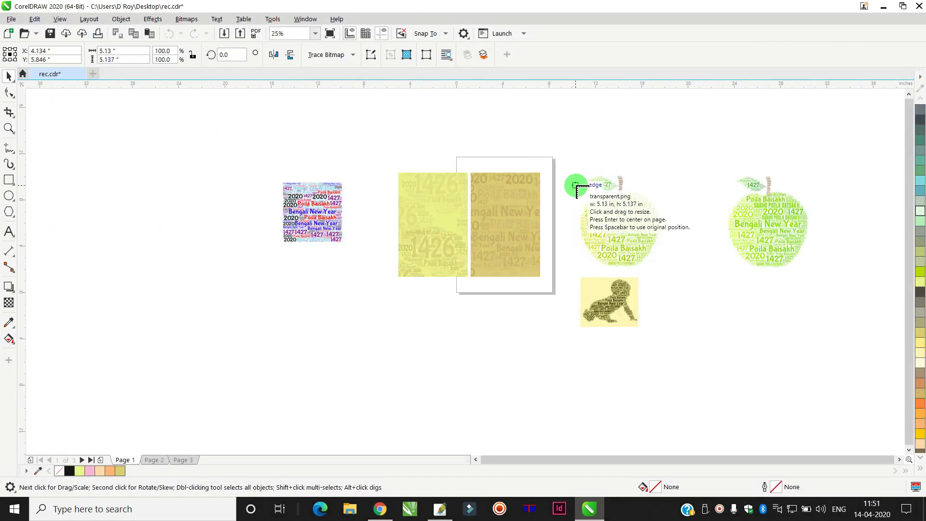
scroll(574, 182, "down", 1)
scroll(461, 241, "up", 1)
left_click(314, 209)
scroll(354, 245, "up", 1)
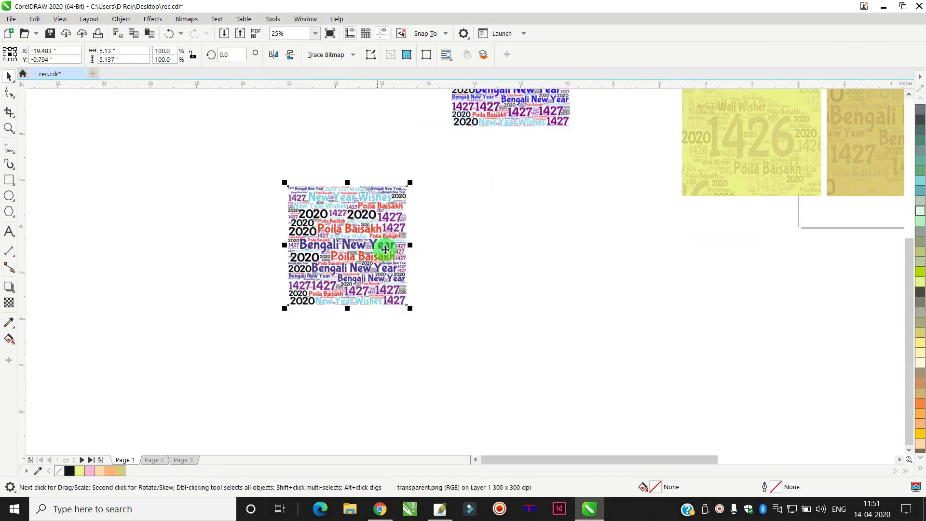
left_click_drag(411, 183, 485, 200)
Examine the lettering and edge quality of the enlarged transparent.png word cloud up close.
scroll(464, 250, "up", 3)
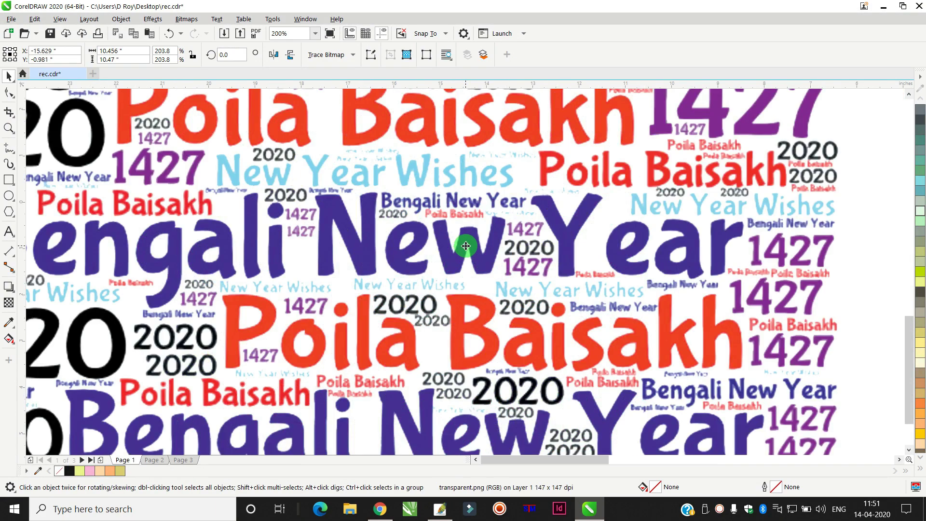
scroll(467, 244, "down", 1)
scroll(473, 156, "down", 1)
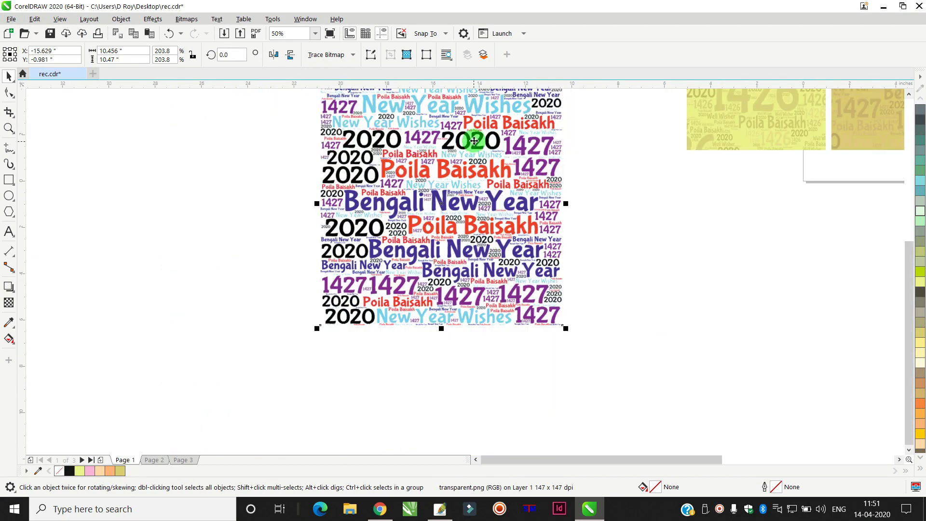
scroll(473, 140, "up", 1)
scroll(472, 137, "down", 1)
scroll(472, 135, "up", 2)
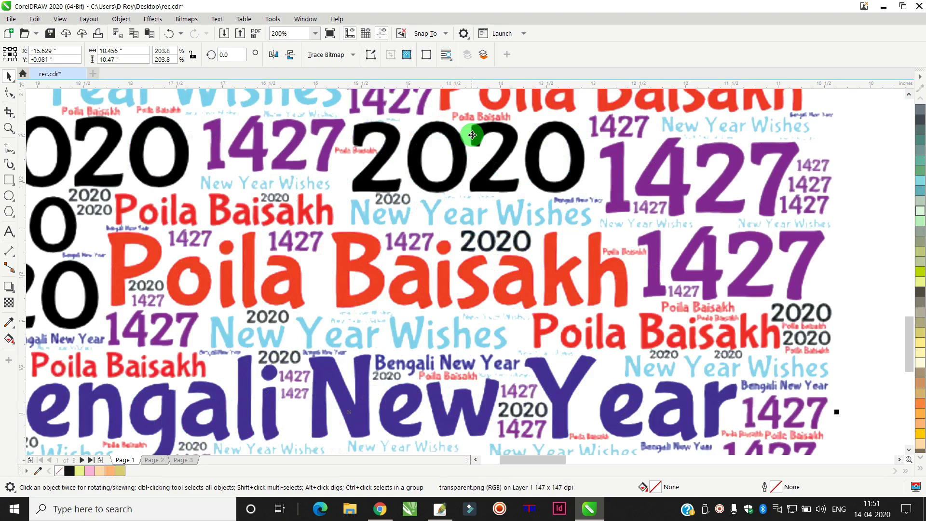
scroll(473, 136, "down", 1)
Move the enlarged transparent.png word cloud right, to just beneath the smaller coloured word cloud, and deselect it.
key("ctrl+z")
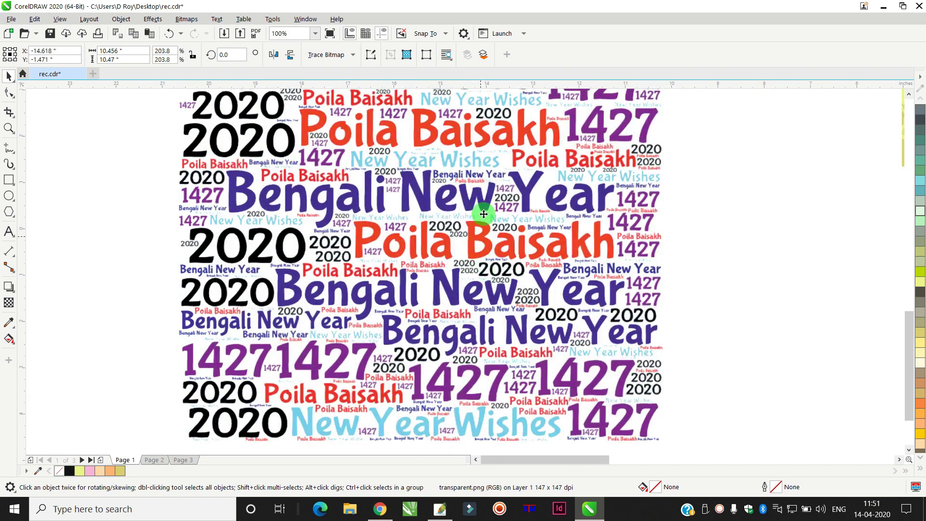
key("ctrl+z")
key("ctrl+z")
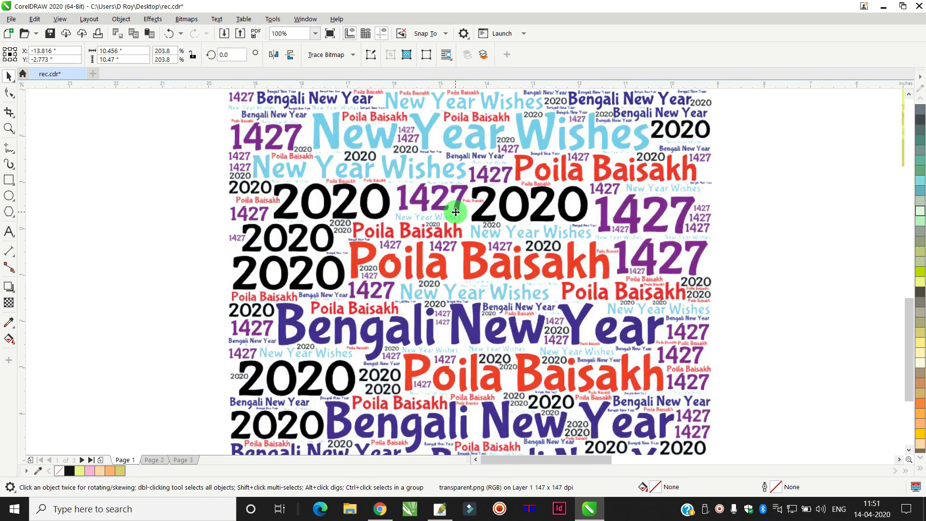
key("ctrl+z")
key("ctrl+z")
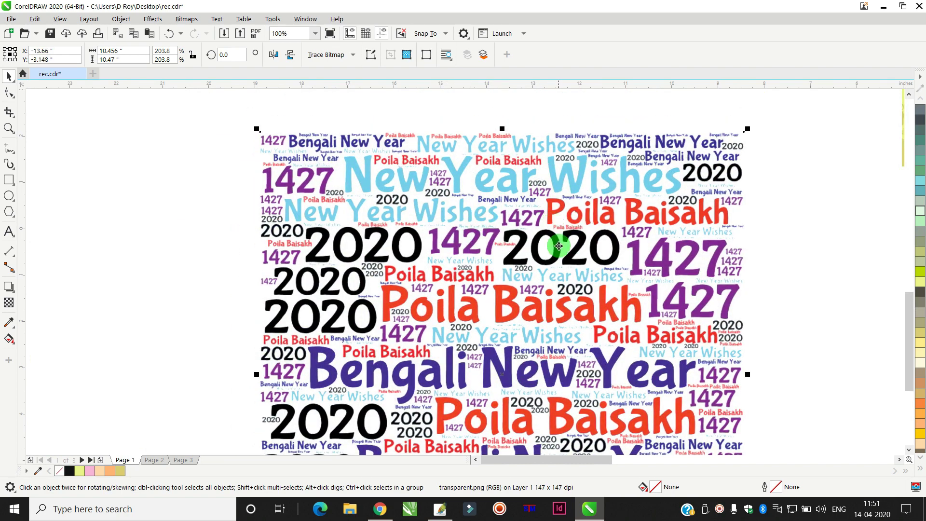
scroll(560, 245, "down", 1)
scroll(562, 249, "down", 1)
scroll(574, 256, "up", 3)
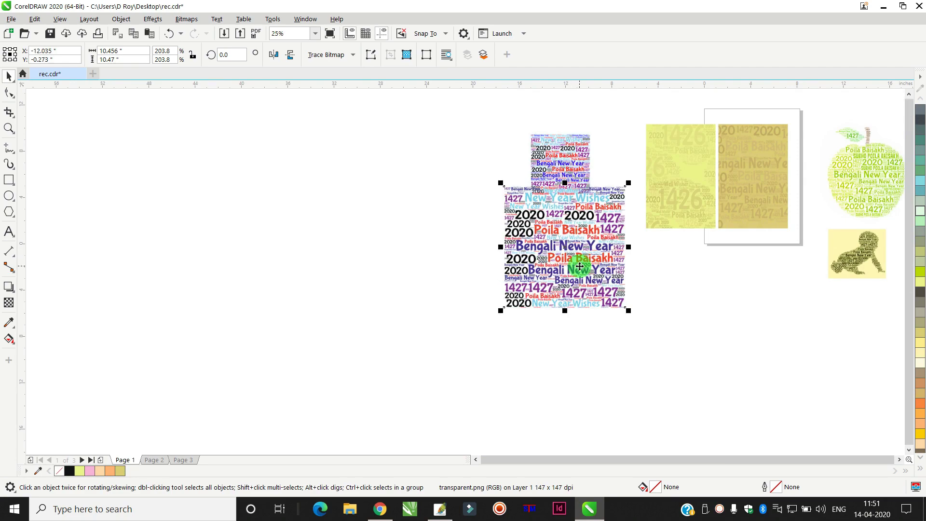
scroll(583, 266, "down", 4)
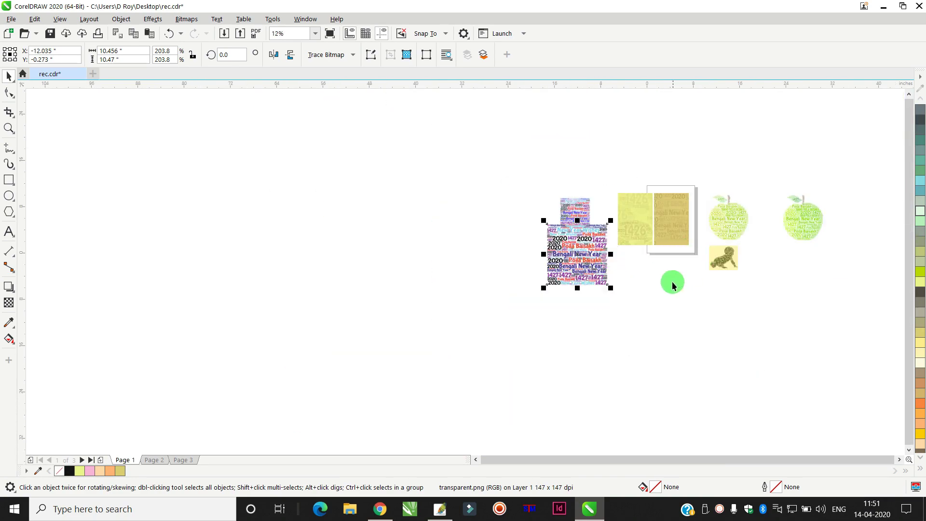
left_click(673, 280)
Move the enlarged word cloud farther left of the posters and shift the yellow 1426 poster up, above the tan one.
scroll(731, 238, "up", 2)
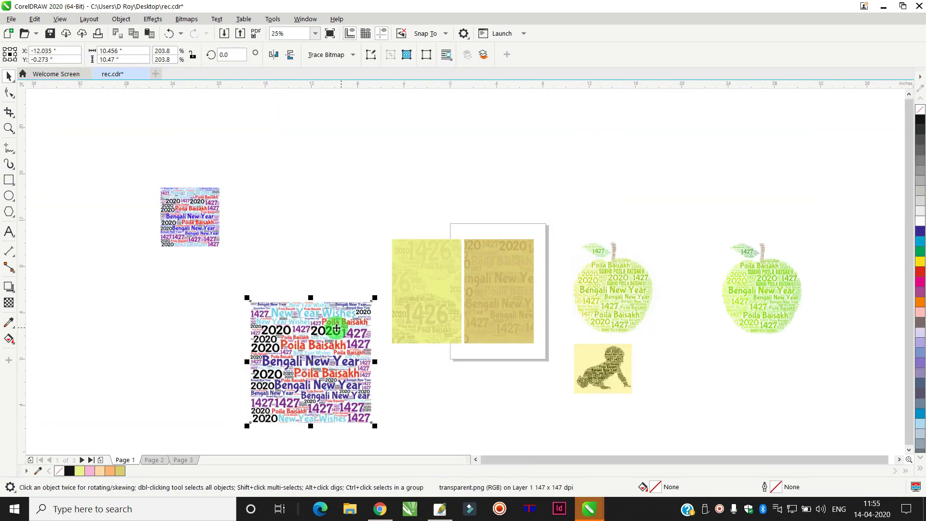
left_click_drag(336, 328, 214, 314)
left_click_drag(409, 283, 413, 174)
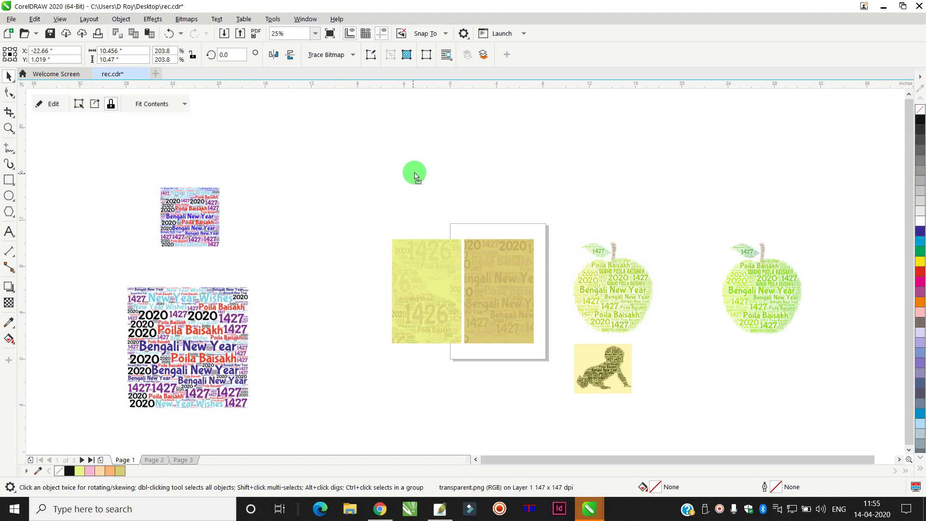
Move the tan PowerClip poster left beneath the yellow one and place a duplicate of it to its right.
left_click(502, 270)
left_click_drag(502, 271, 372, 284)
scroll(451, 295, "up", 2)
left_click_drag(314, 289, 506, 290)
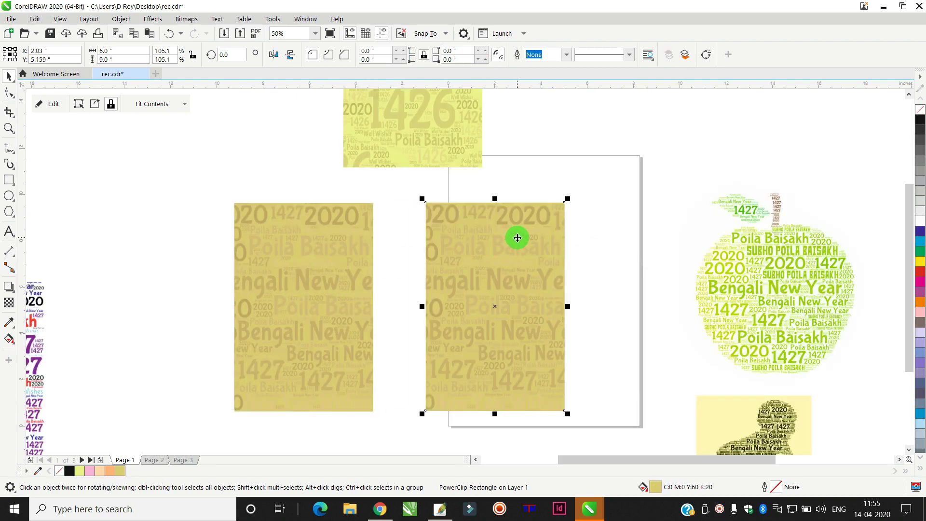
Try an orange fill (C0 M60 Y100 K0) and a pale lavender fill (C20 M20 Y0 K0) on the duplicate poster.
double_click(519, 236)
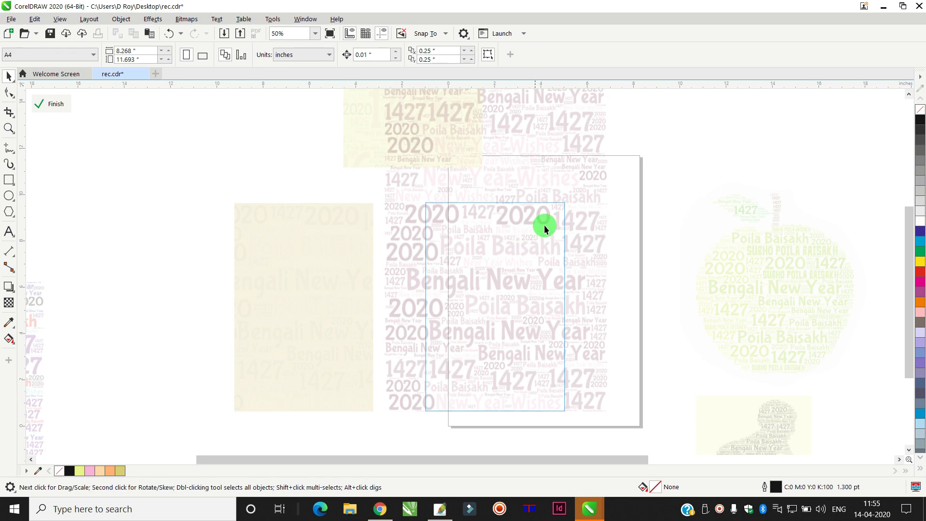
left_click(638, 195)
left_click(530, 223)
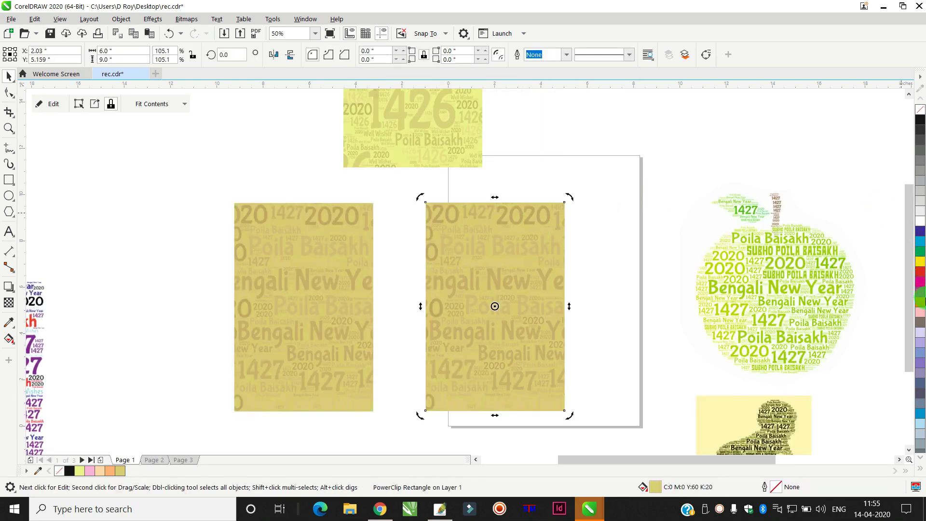
left_click(921, 302)
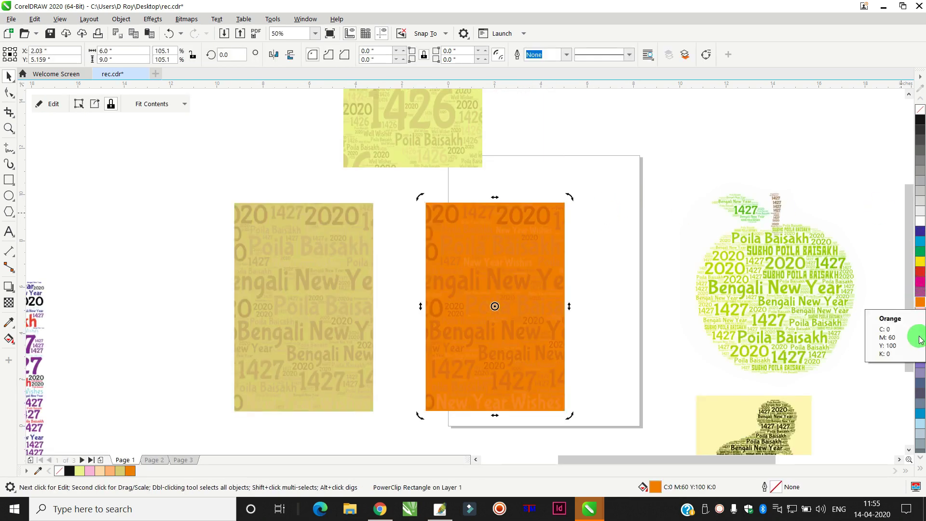
left_click(921, 334)
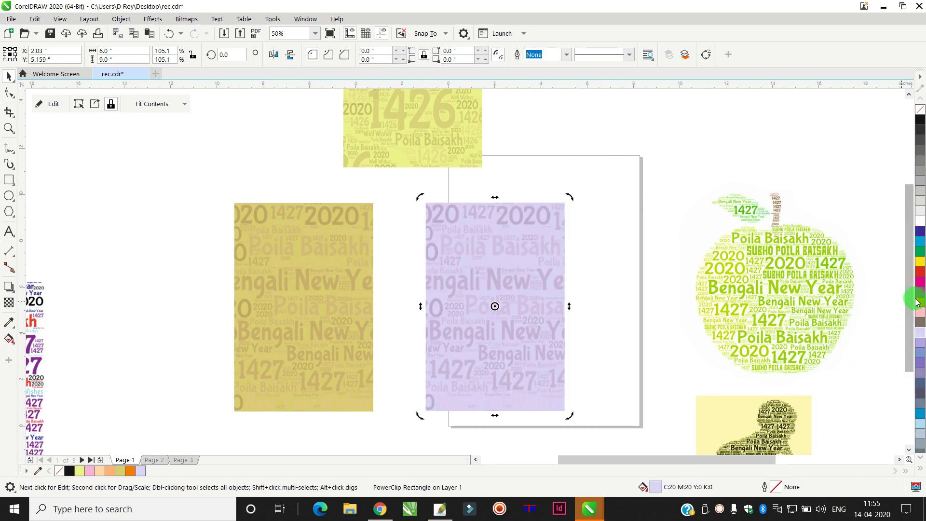
Fill the duplicate poster with muted green C20 M0 Y60 K20 from the expanded colour palette.
left_click(920, 462)
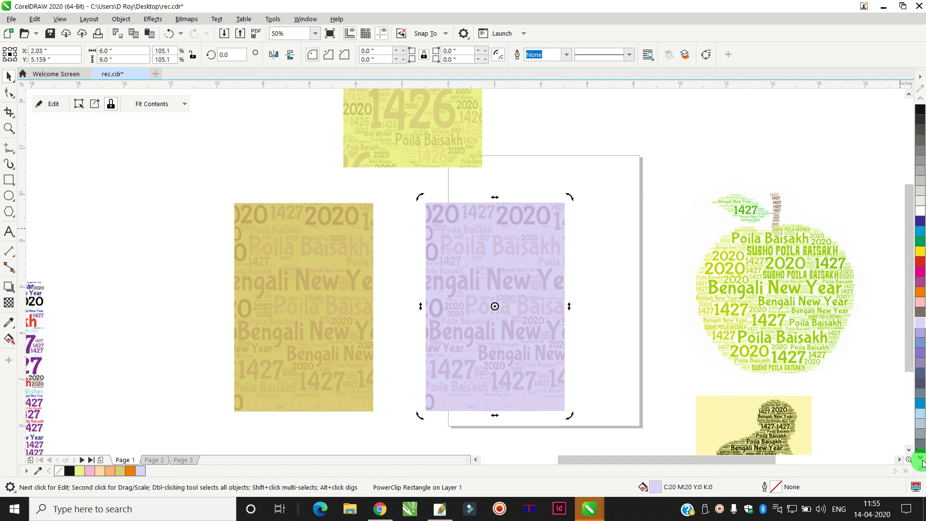
left_click(921, 462)
left_click(920, 470)
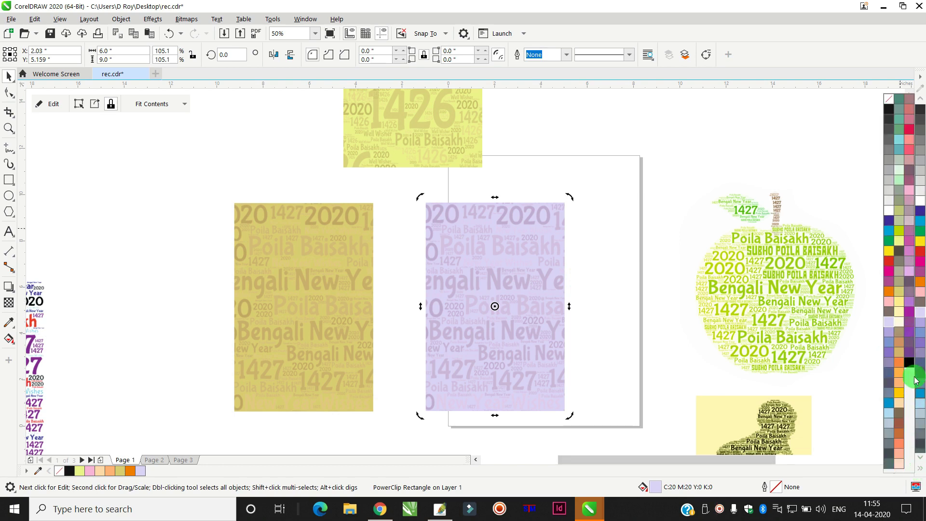
left_click(899, 210)
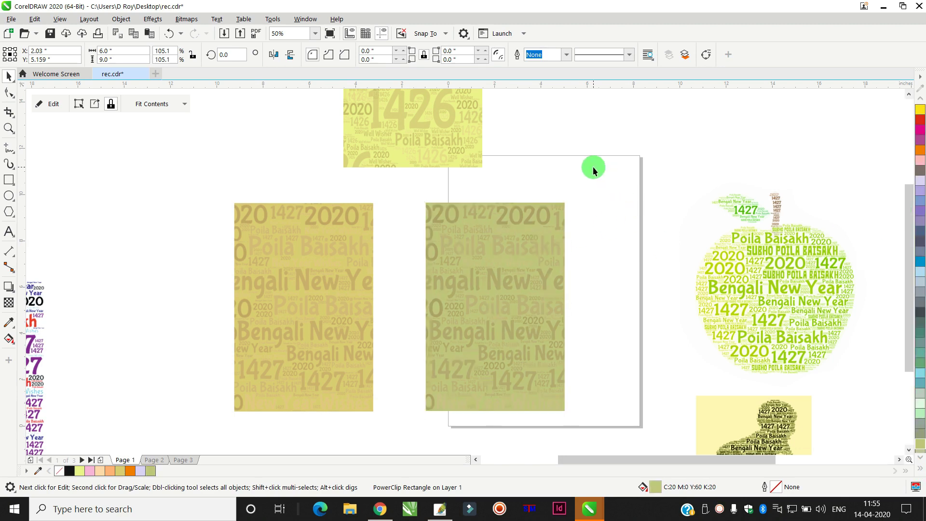
Move the green poster left and align it beside the tan poster with a narrow gap.
left_click_drag(488, 242, 384, 246)
scroll(385, 247, "up", 3)
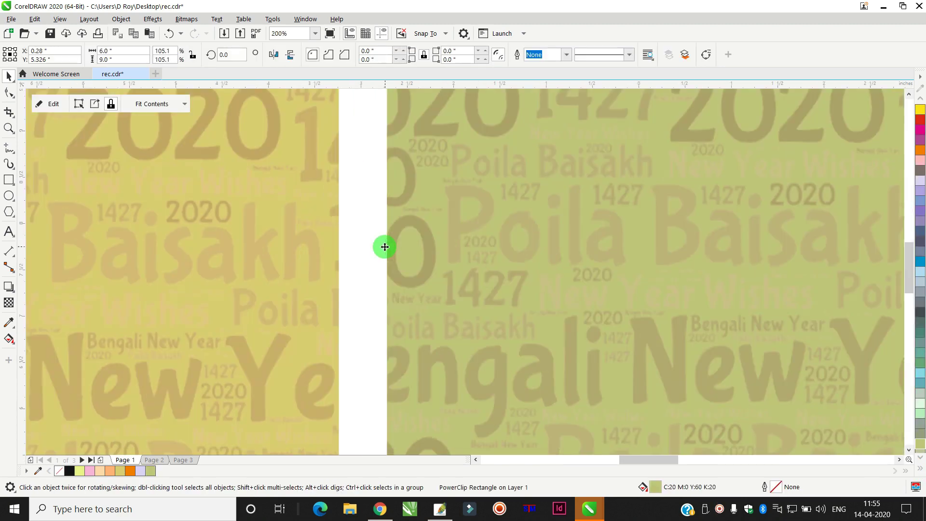
scroll(385, 247, "down", 2)
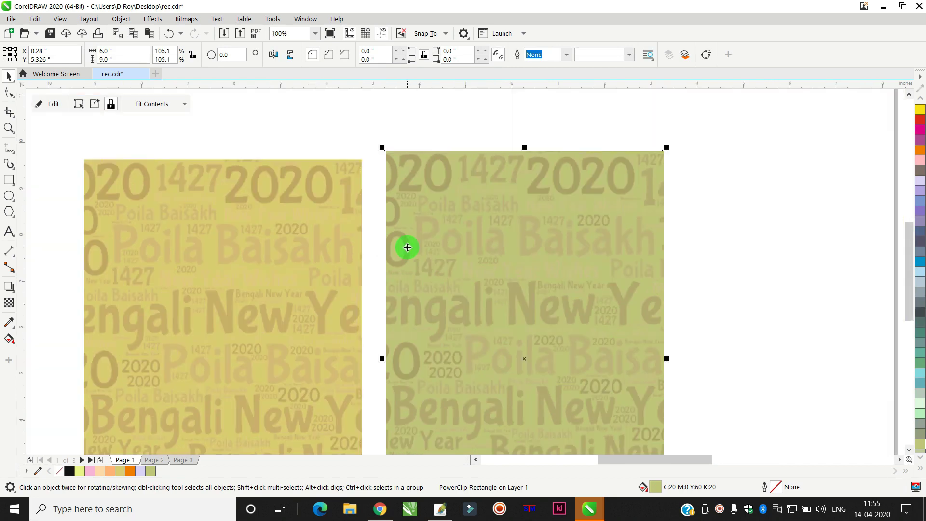
scroll(407, 247, "down", 2)
left_click_drag(426, 256, 424, 262)
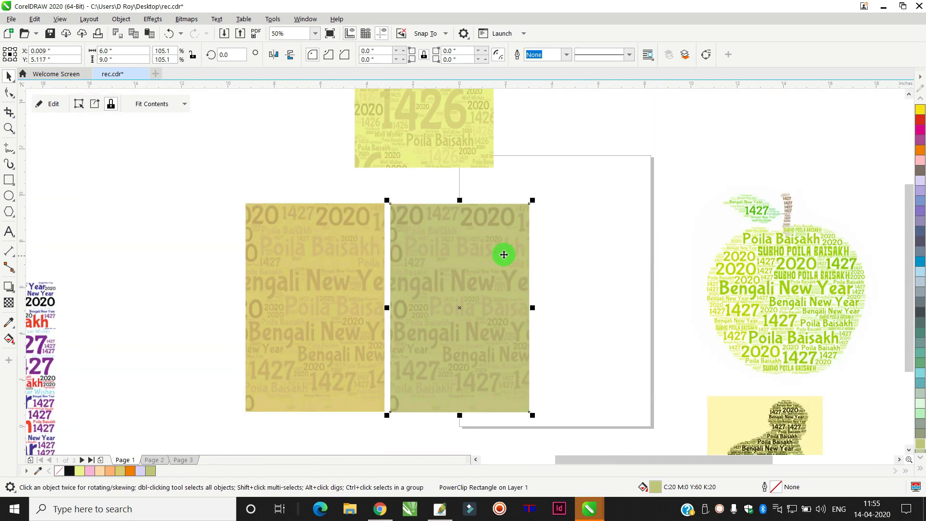
Move the yellow-green apple word cloud beside the green poster, place the baby word cloud right of the apple, and deselect.
left_click_drag(771, 270, 627, 282)
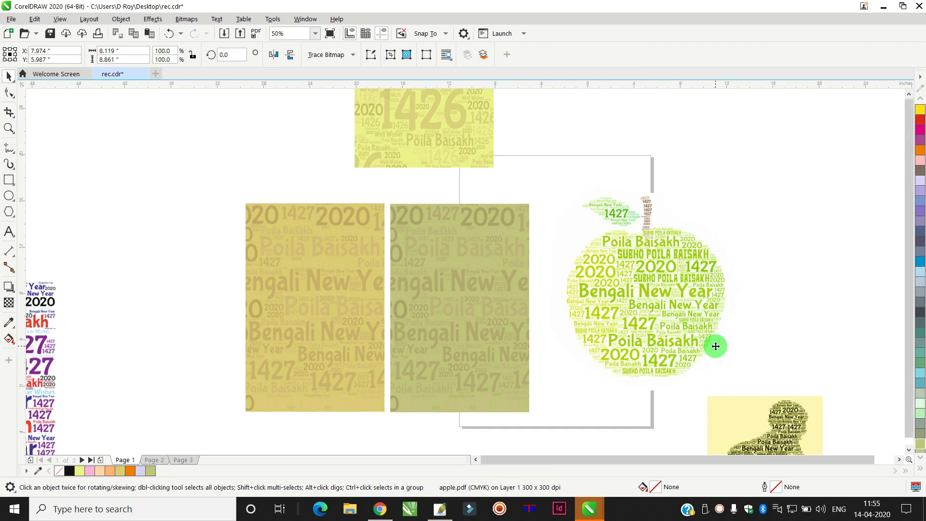
scroll(715, 346, "down", 2)
left_click_drag(745, 346, 776, 321)
left_click(771, 403)
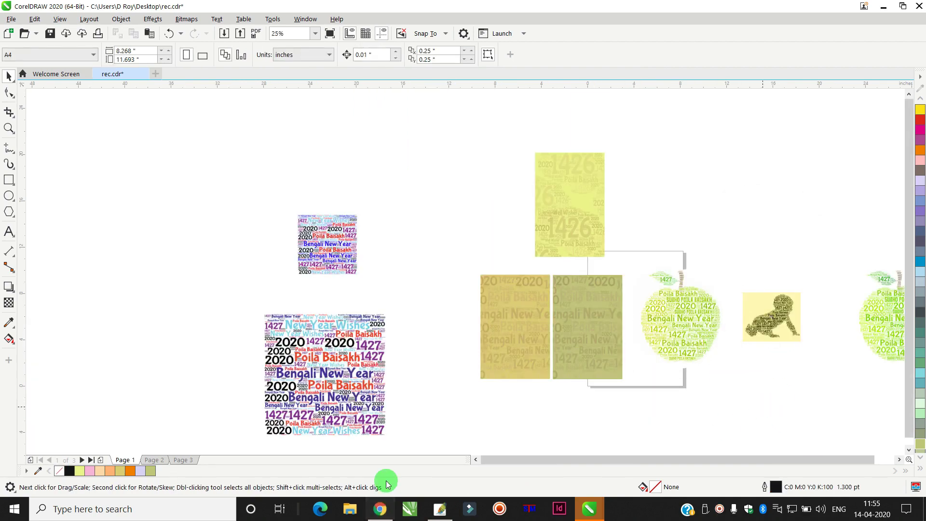
Switch to WordArt.com in the browser and build the word cloud in the blue standing boy silhouette shape.
left_click(382, 510)
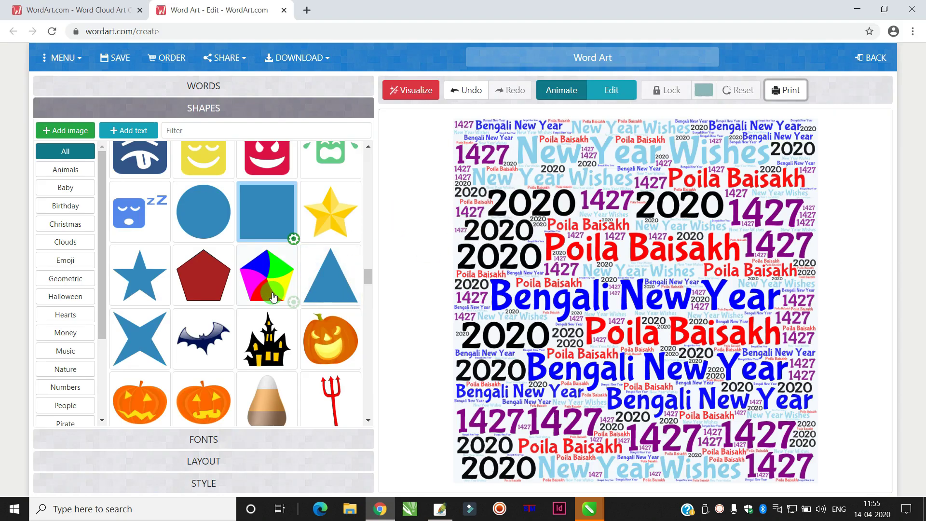
scroll(278, 297, "down", 2)
scroll(277, 297, "down", 5)
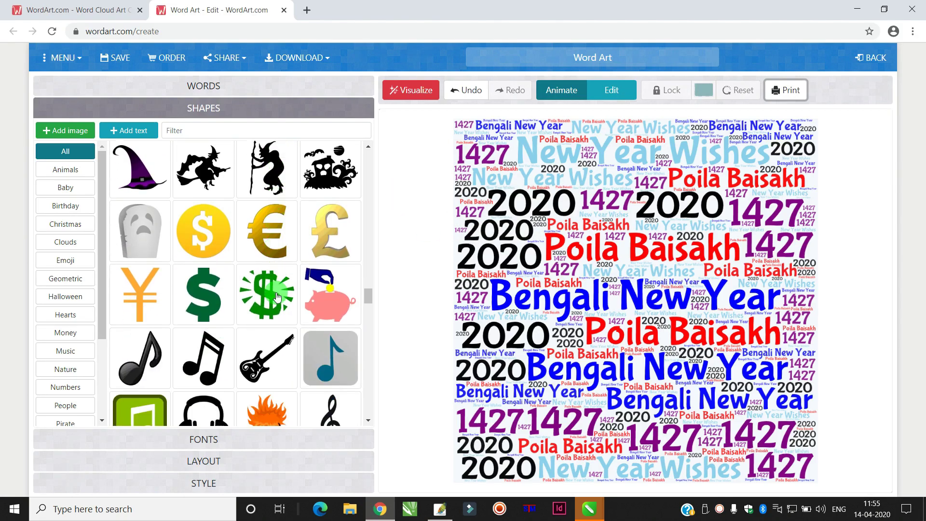
scroll(277, 296, "down", 5)
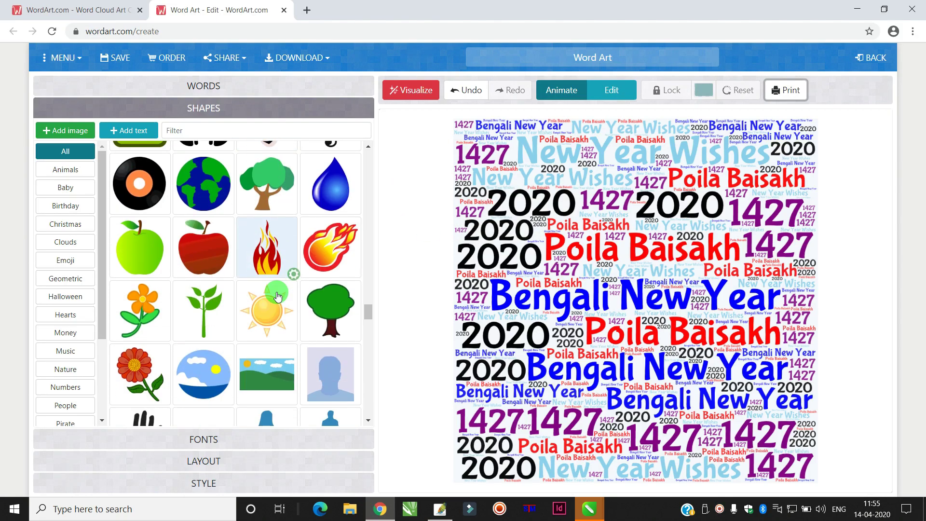
scroll(278, 296, "down", 2)
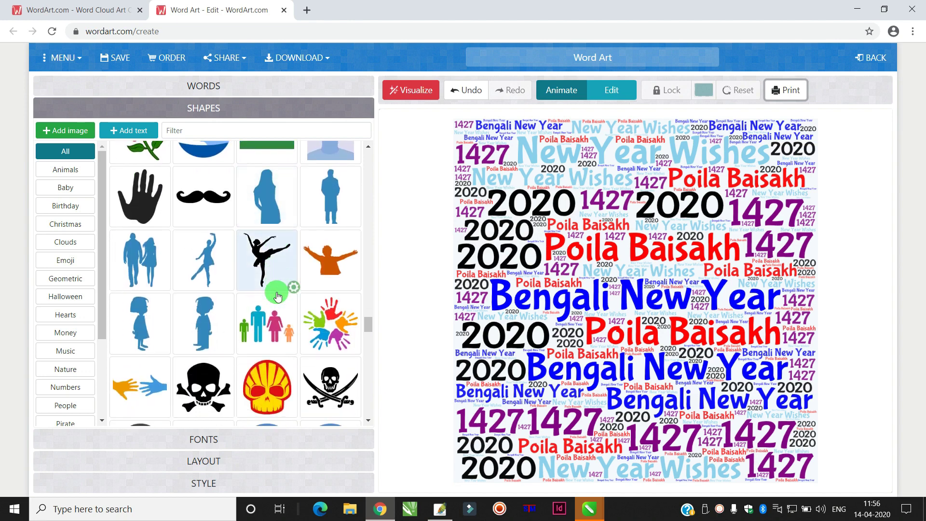
scroll(276, 291, "down", 1)
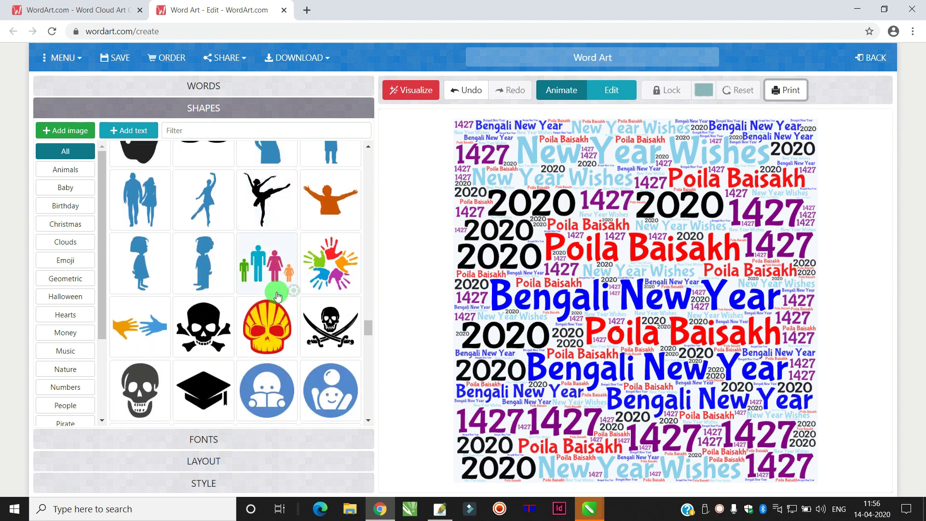
left_click(202, 263)
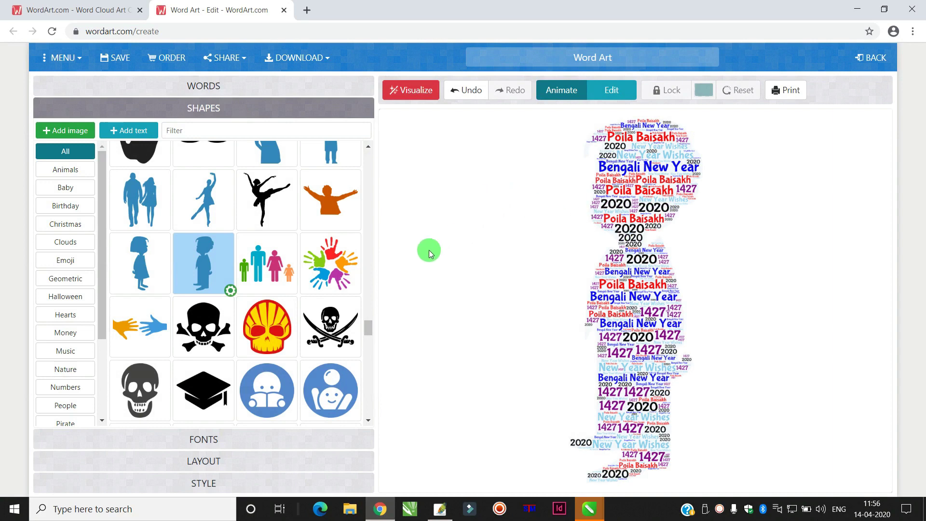
Change the word cloud's shape to the blue water drop and regenerate the visualization.
scroll(300, 242, "up", 10)
scroll(300, 242, "up", 1)
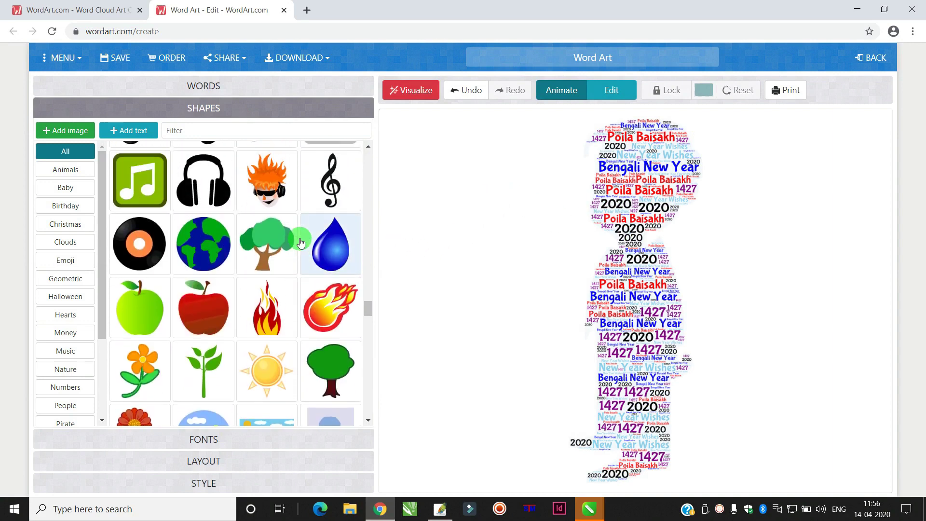
left_click(335, 261)
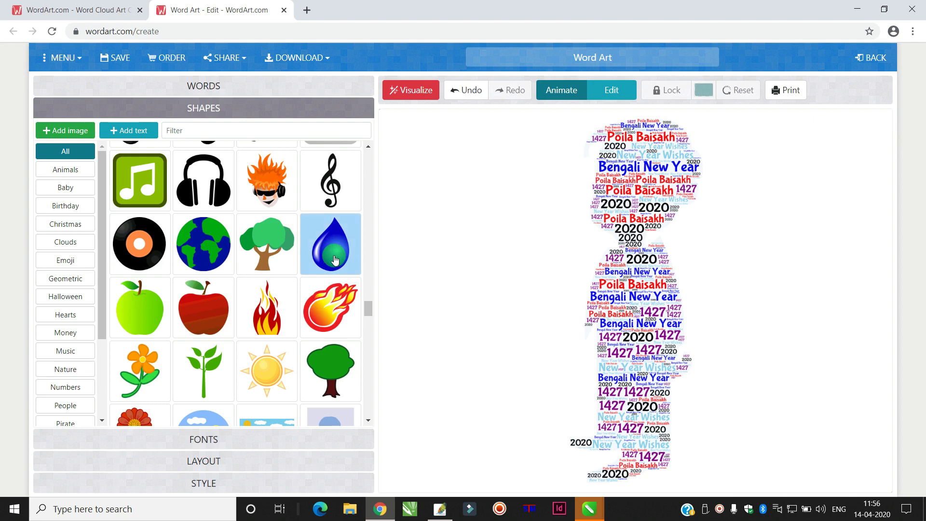
left_click(414, 99)
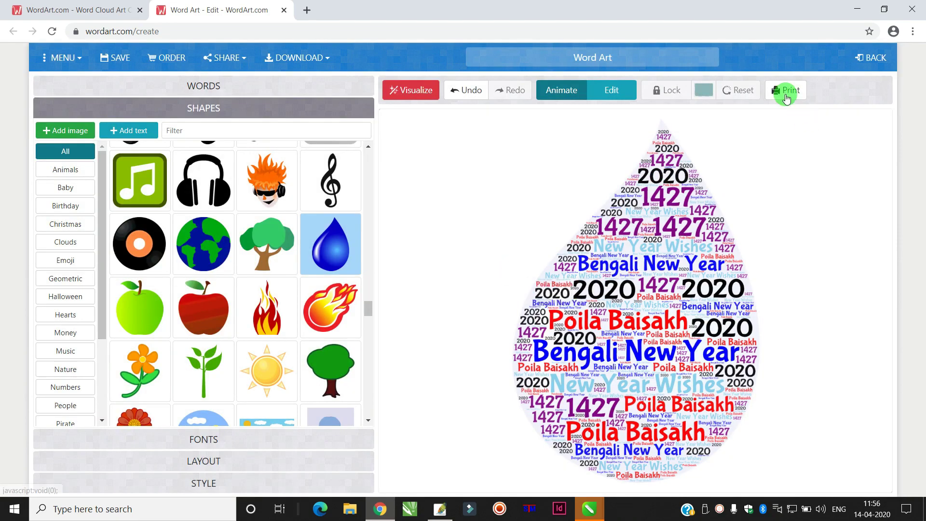
Open the print version of the water-drop word cloud as a full-size image.
left_click(602, 510)
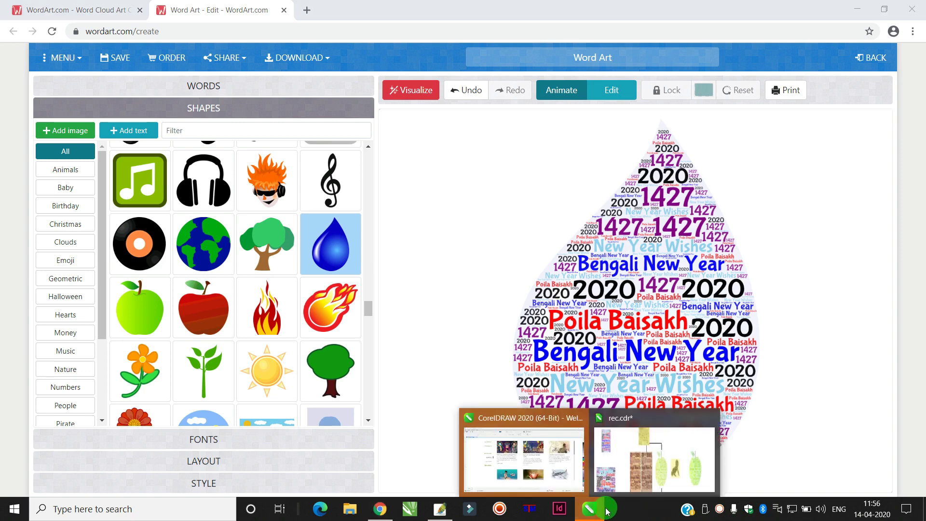
left_click(812, 231)
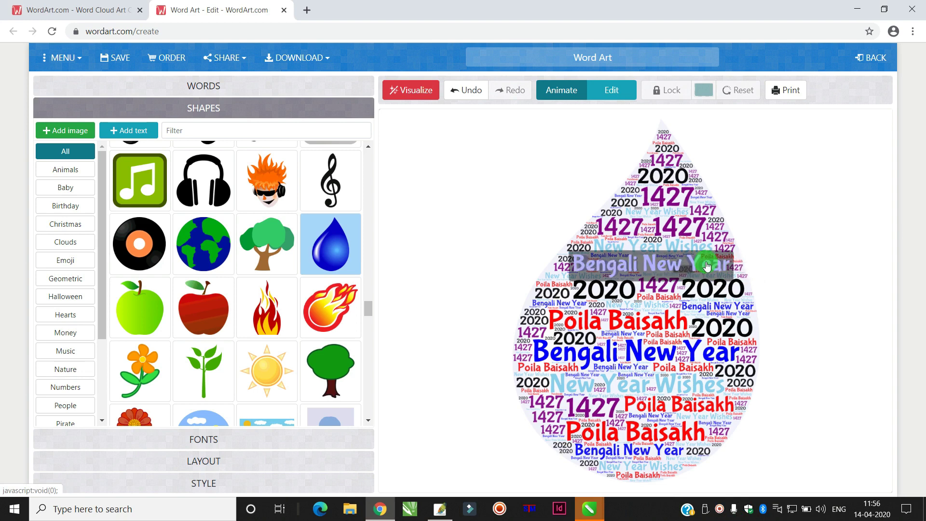
left_click(795, 104)
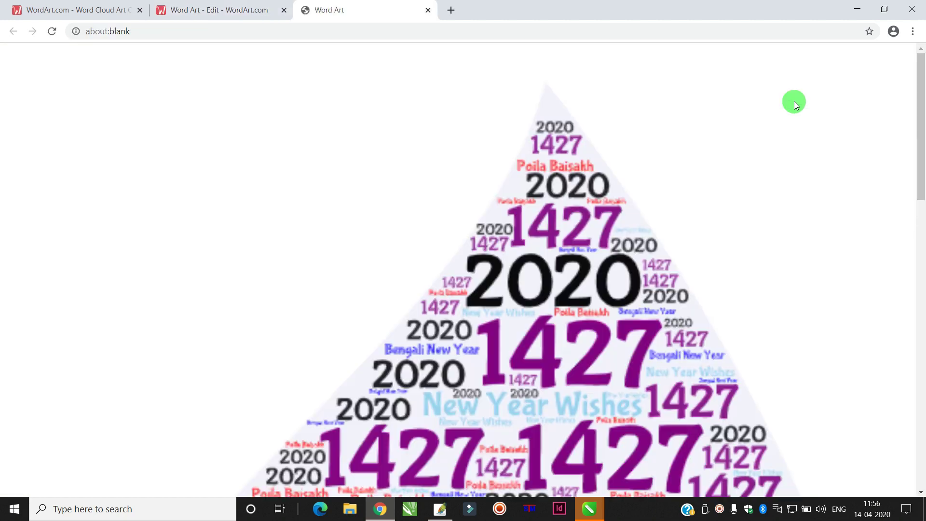